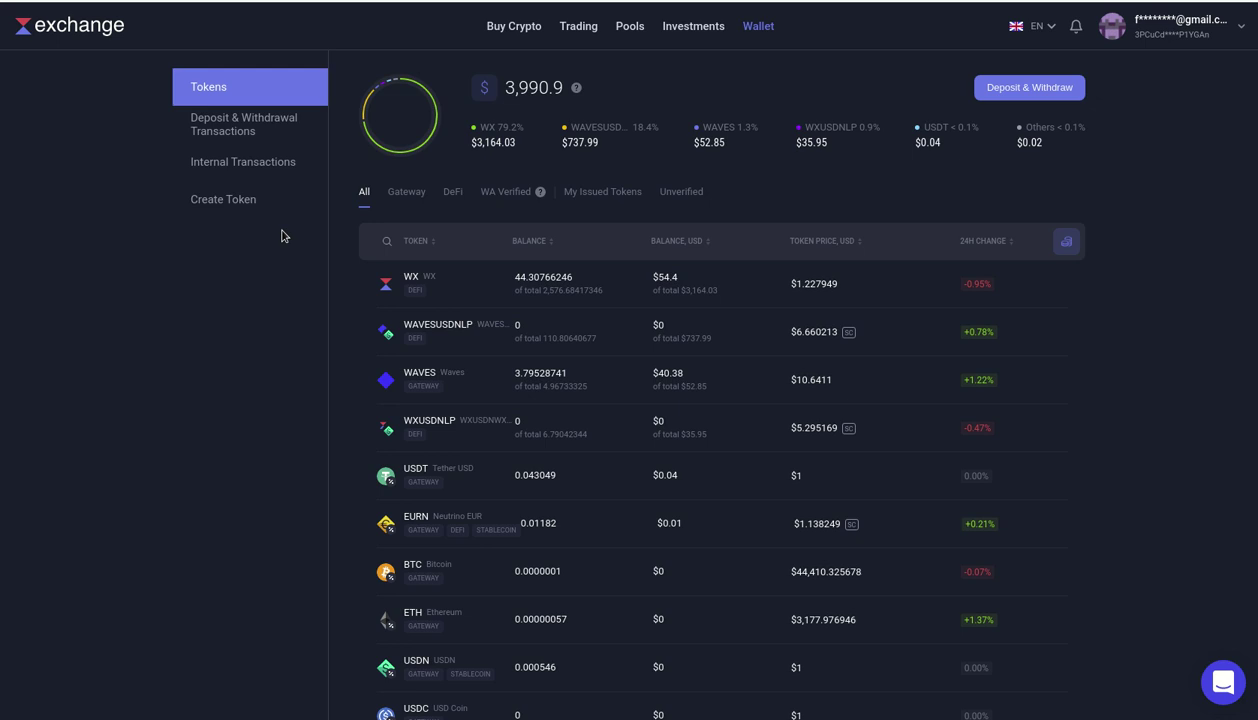
# Step: Open the USDT/USDN liquidity pool from the Pools section and review its stats and deposit options
pyautogui.moveTo(788, 279)
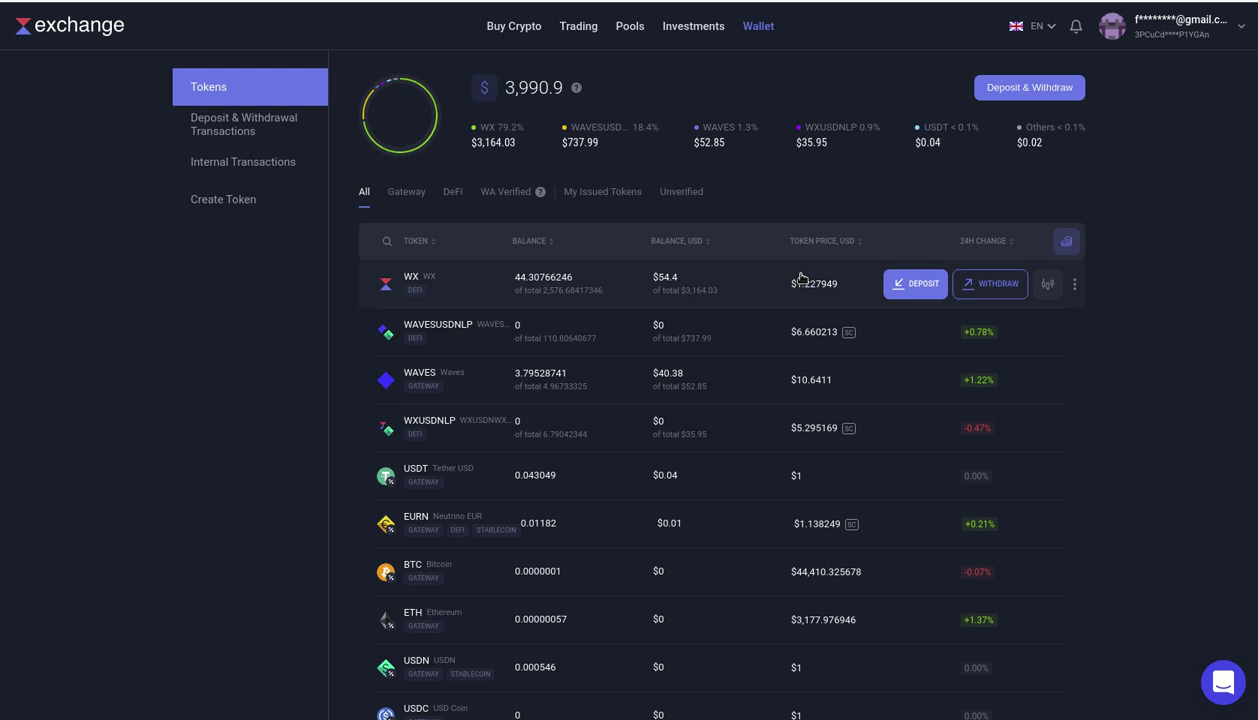
pyautogui.click(641, 33)
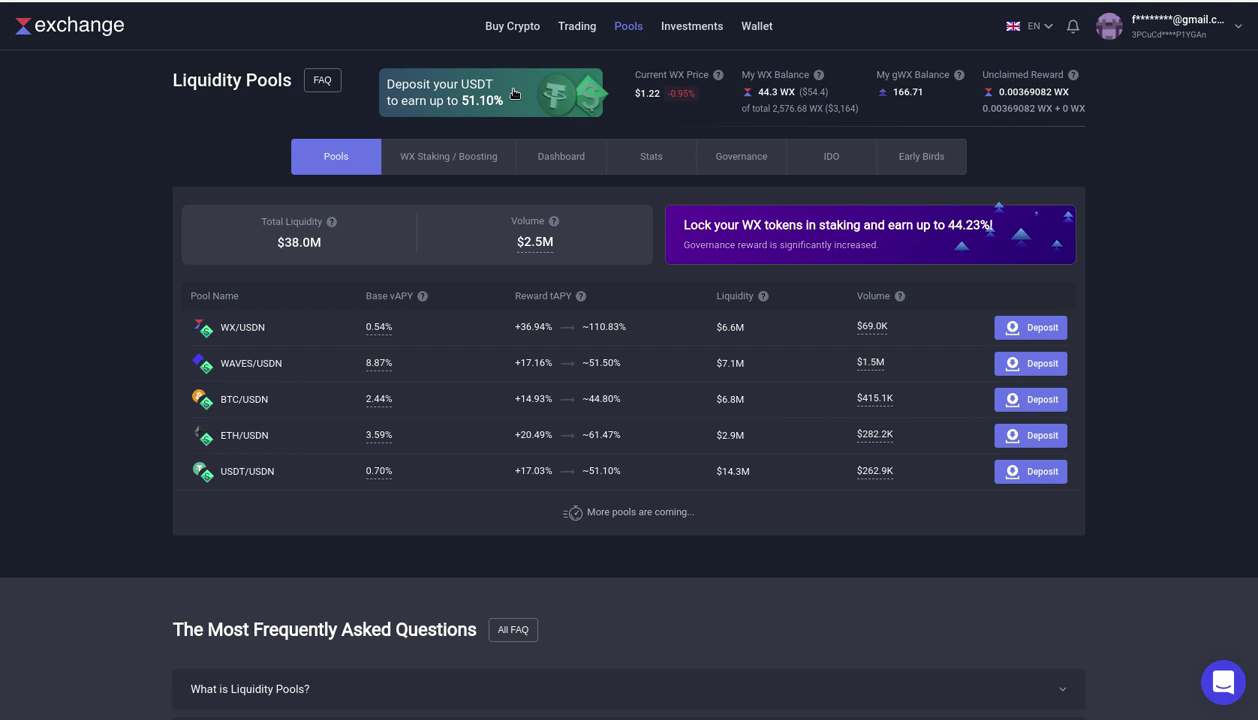
pyautogui.click(514, 93)
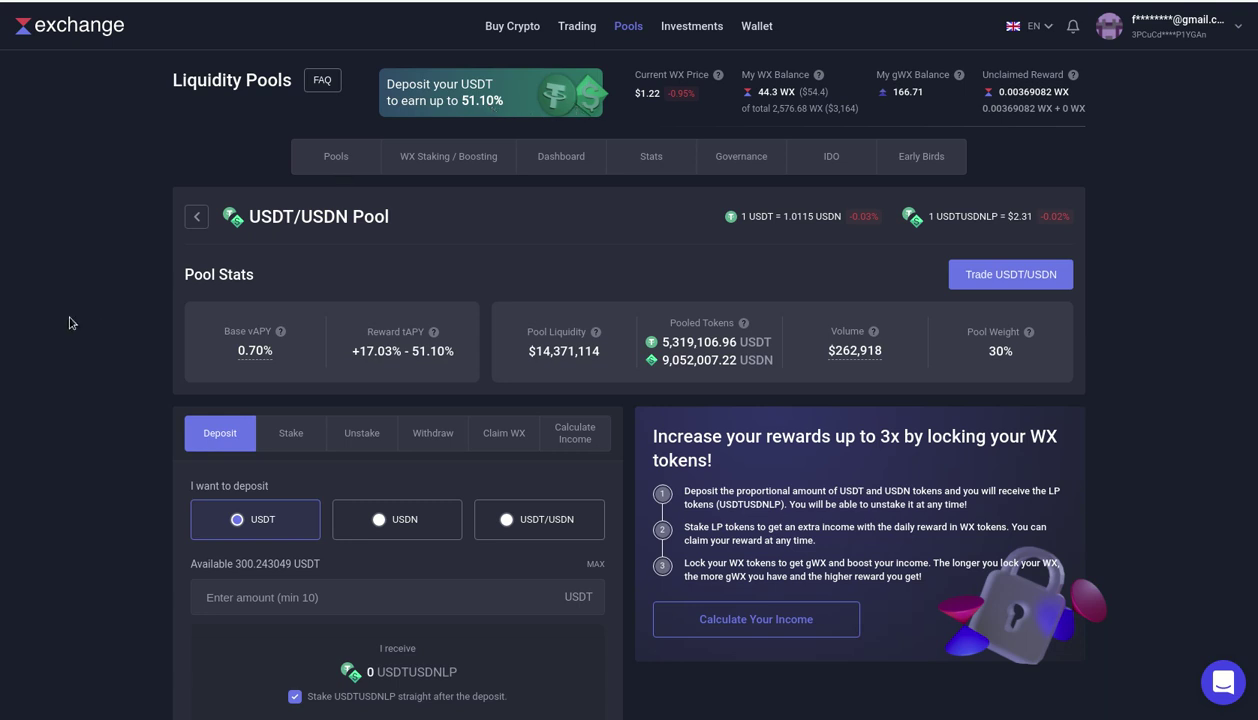
pyautogui.moveTo(246, 214); pyautogui.dragTo(352, 212)
pyautogui.scroll(-1, 82, 357)
pyautogui.scroll(-1, 84, 359)
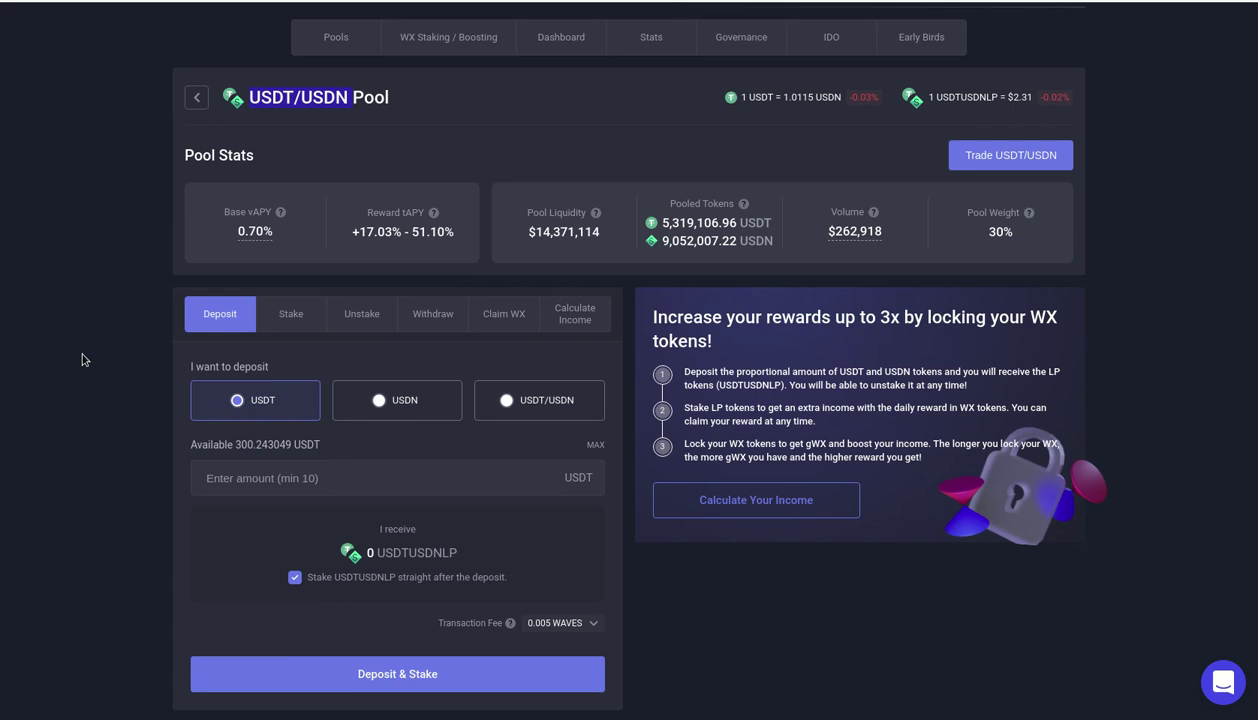
# Step: Open the USDT/USDN pool's income calculator and examine its deposit, WX locking and estimated return fields
pyautogui.click(586, 324)
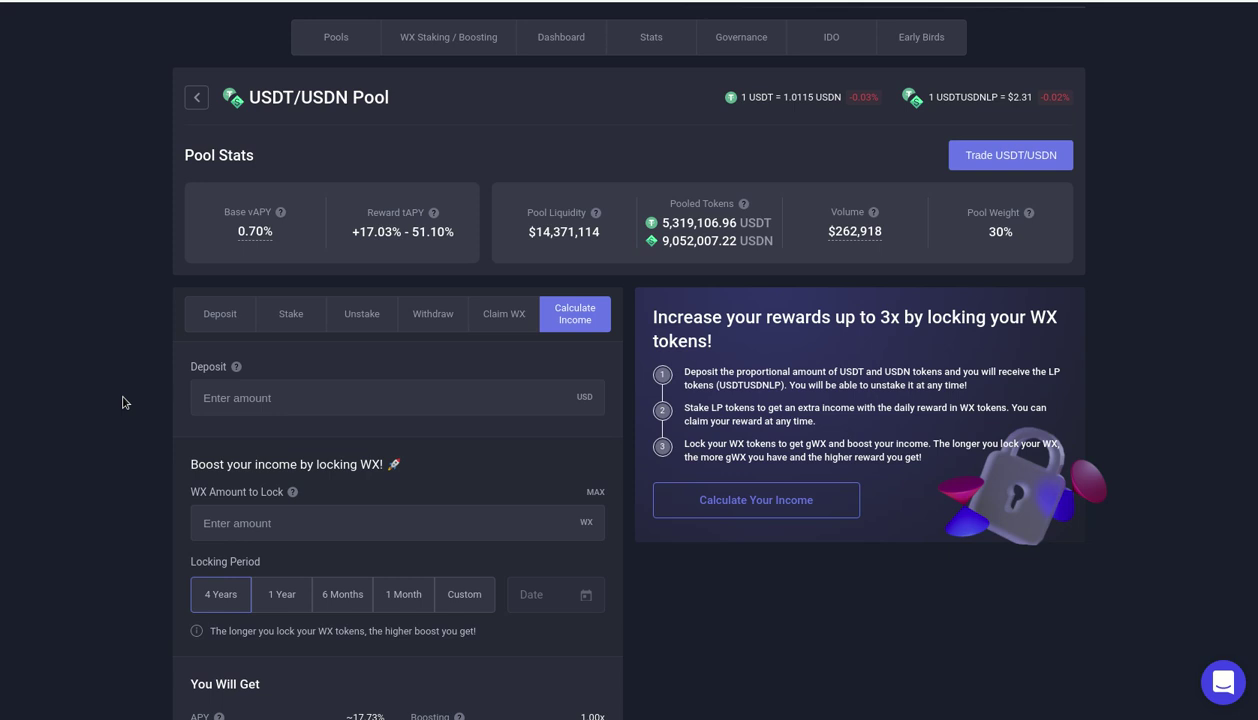
pyautogui.scroll(-2, 123, 402)
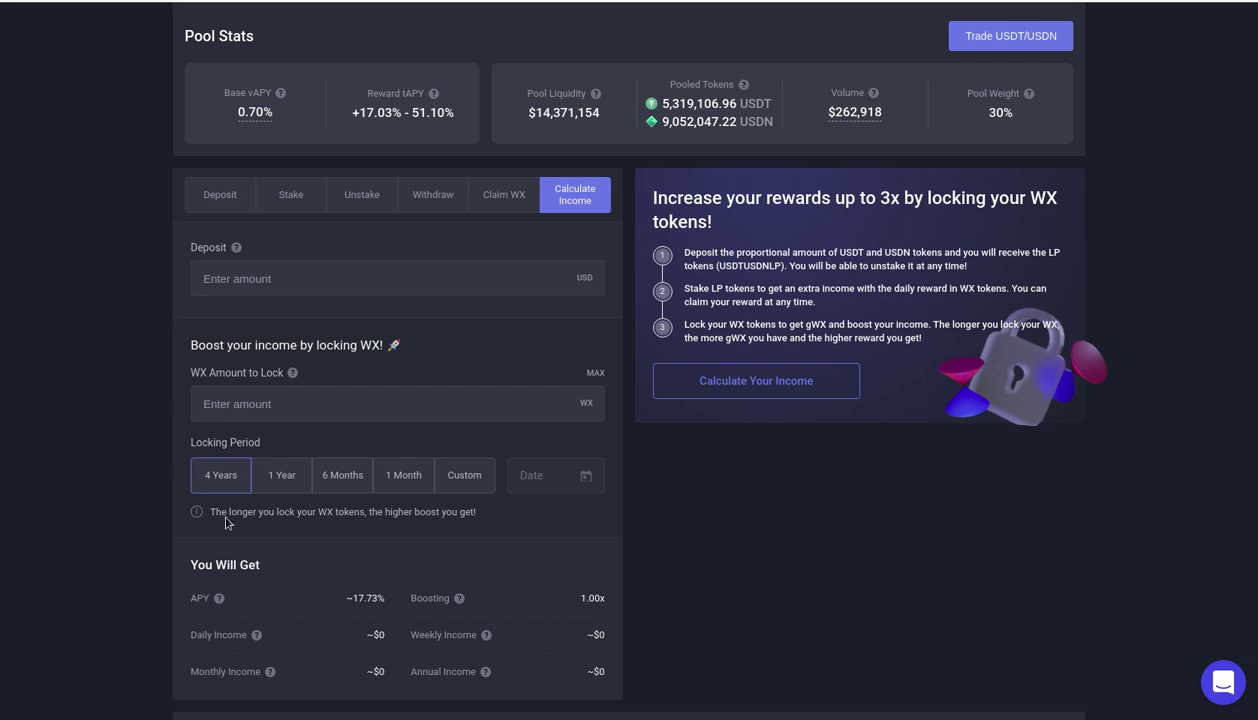
pyautogui.scroll(3, 788, 540)
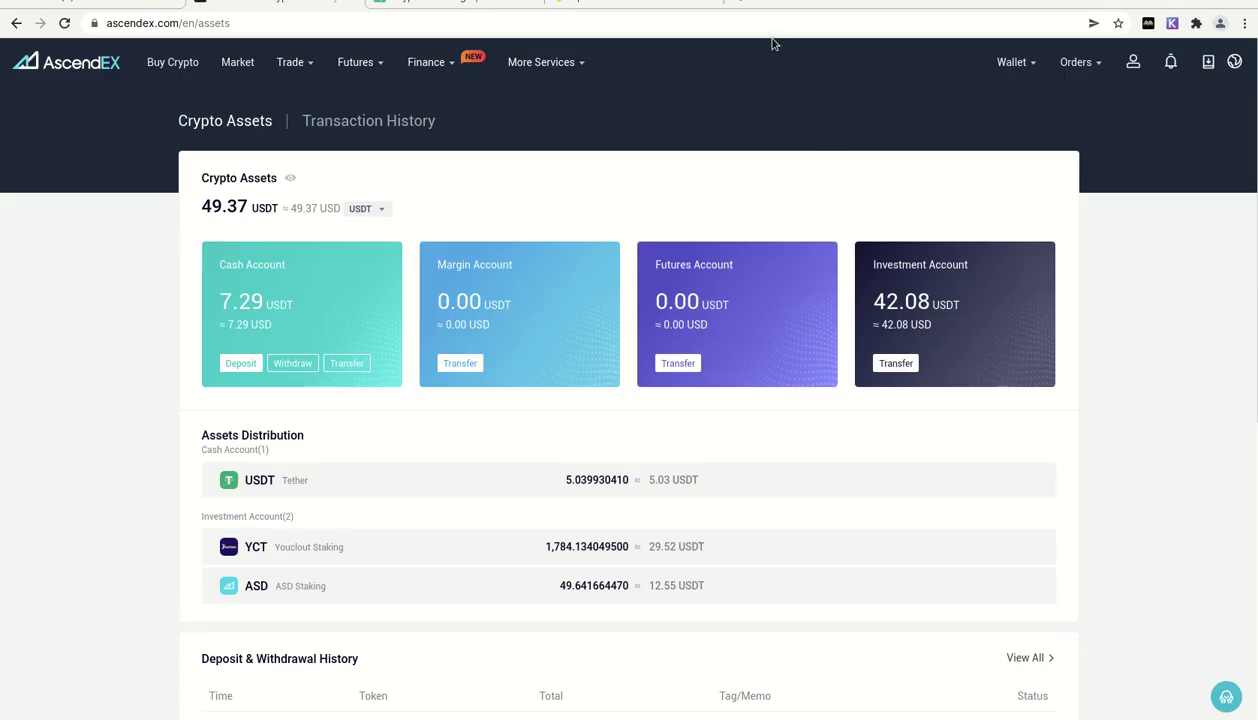
# Step: Open YouTube in a new browser tab, pause the video that starts, and go to the account's own Cryptonomy channel
pyautogui.hotkey('ctrl', 't')
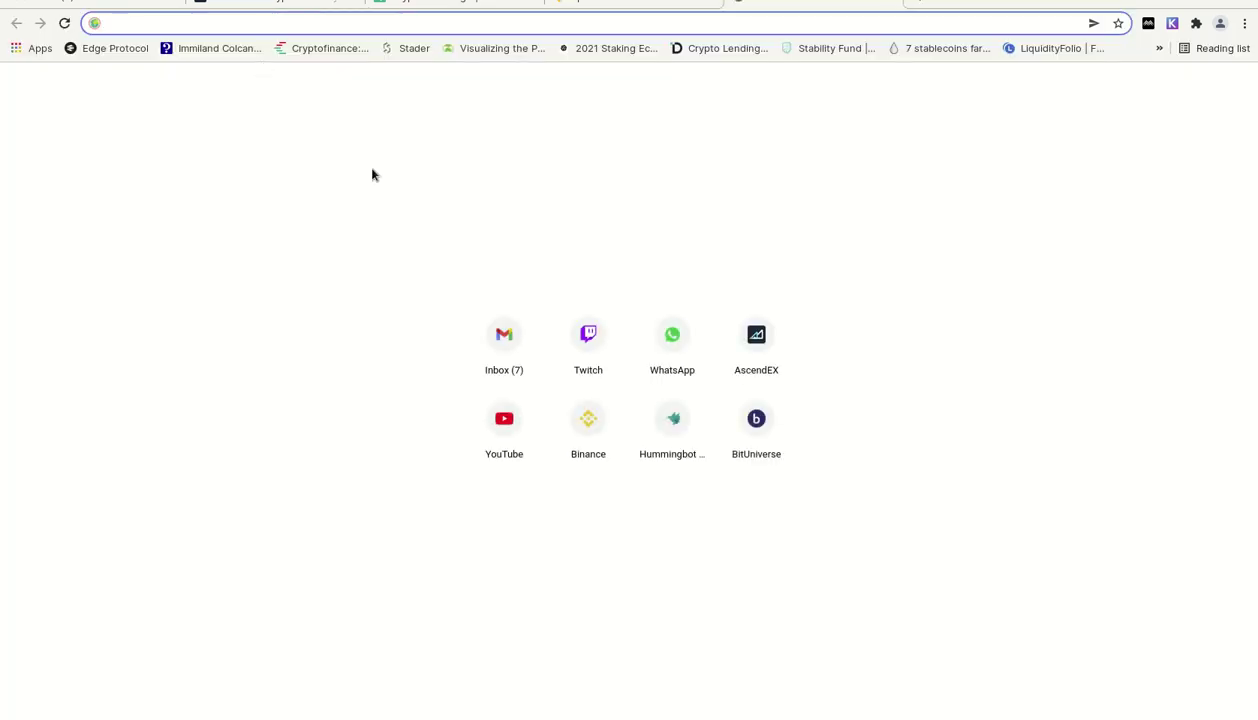
pyautogui.click(508, 438)
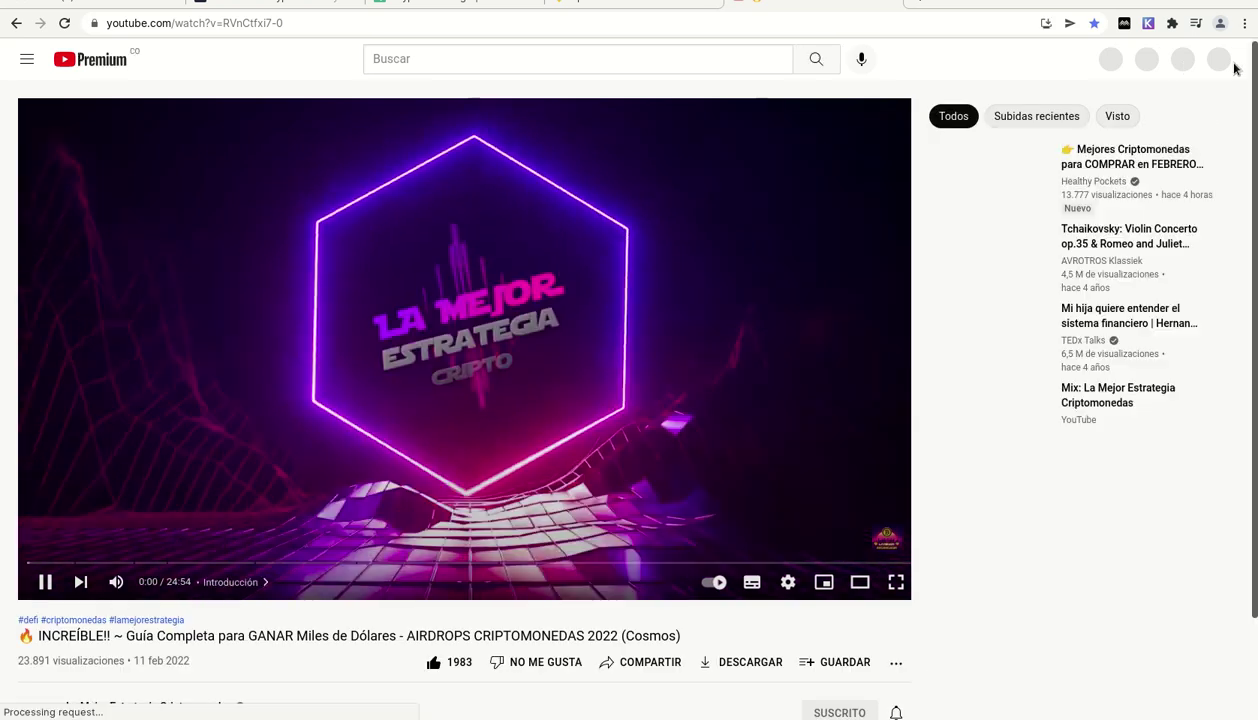
pyautogui.press('space')
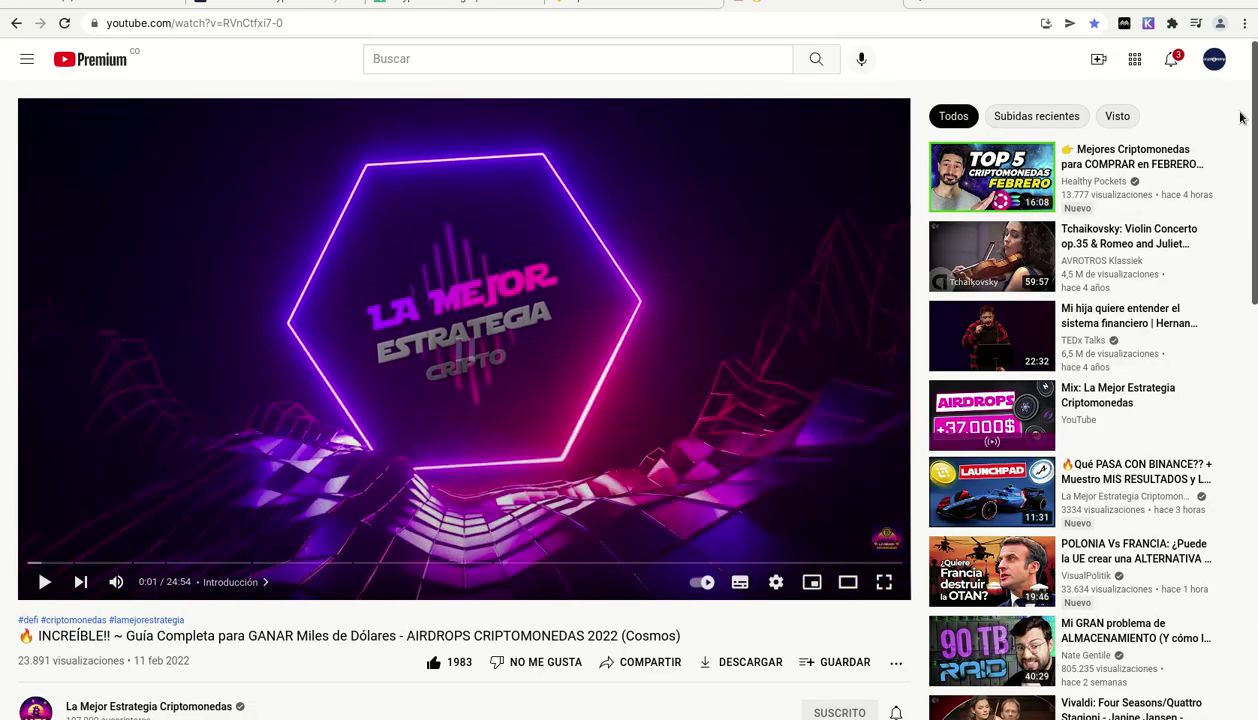
pyautogui.click(1212, 59)
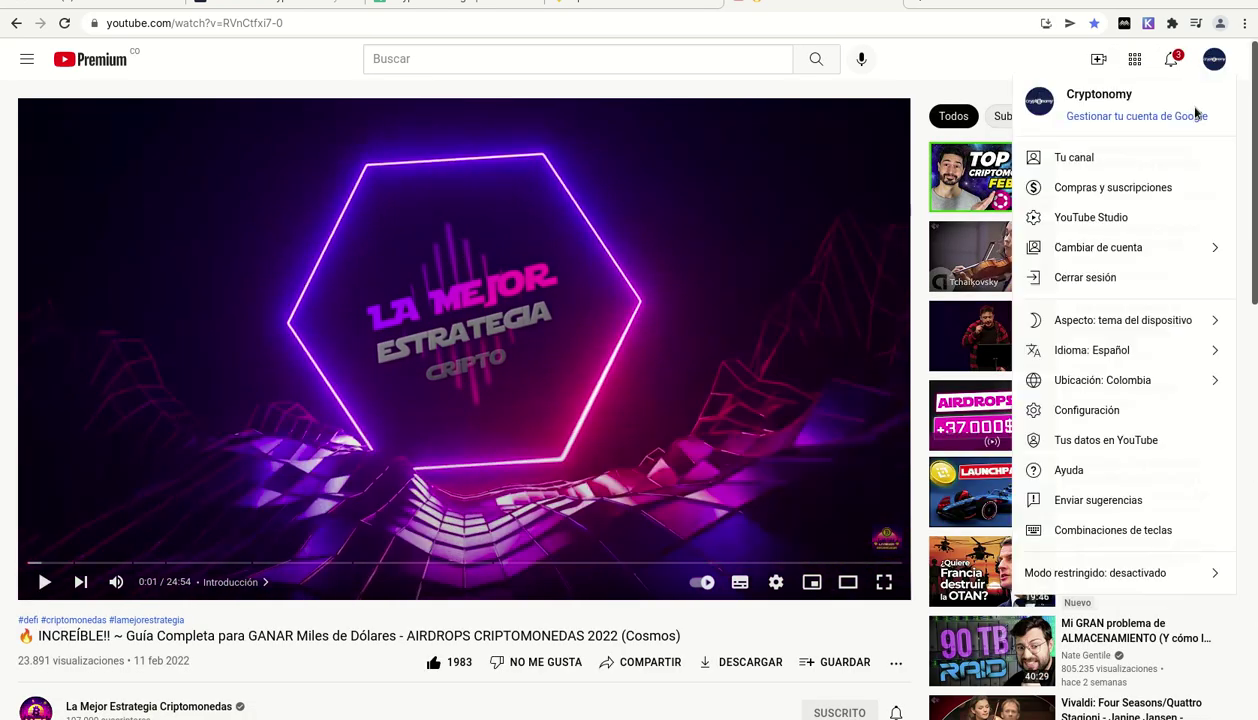
pyautogui.click(1076, 158)
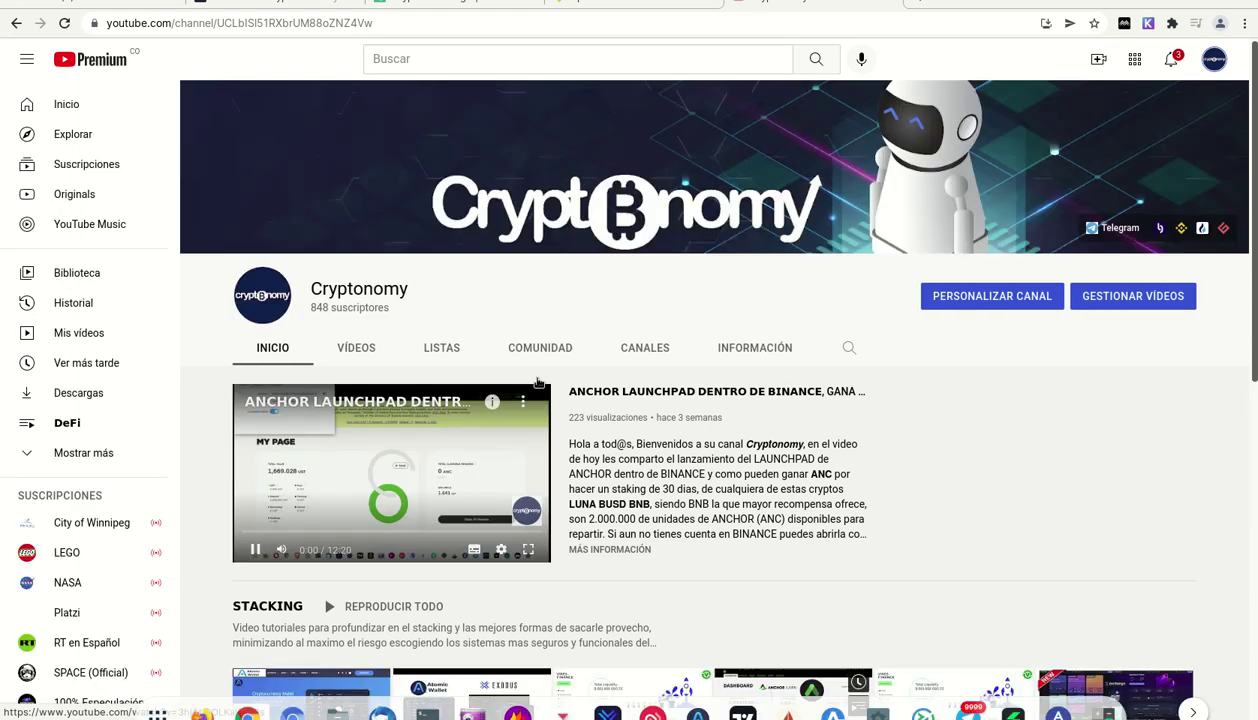
# Step: Browse the channel's uploaded videos and open "PIENSA Y ACTUA COMO UNA BALLENA DE BTC"
pyautogui.click(358, 350)
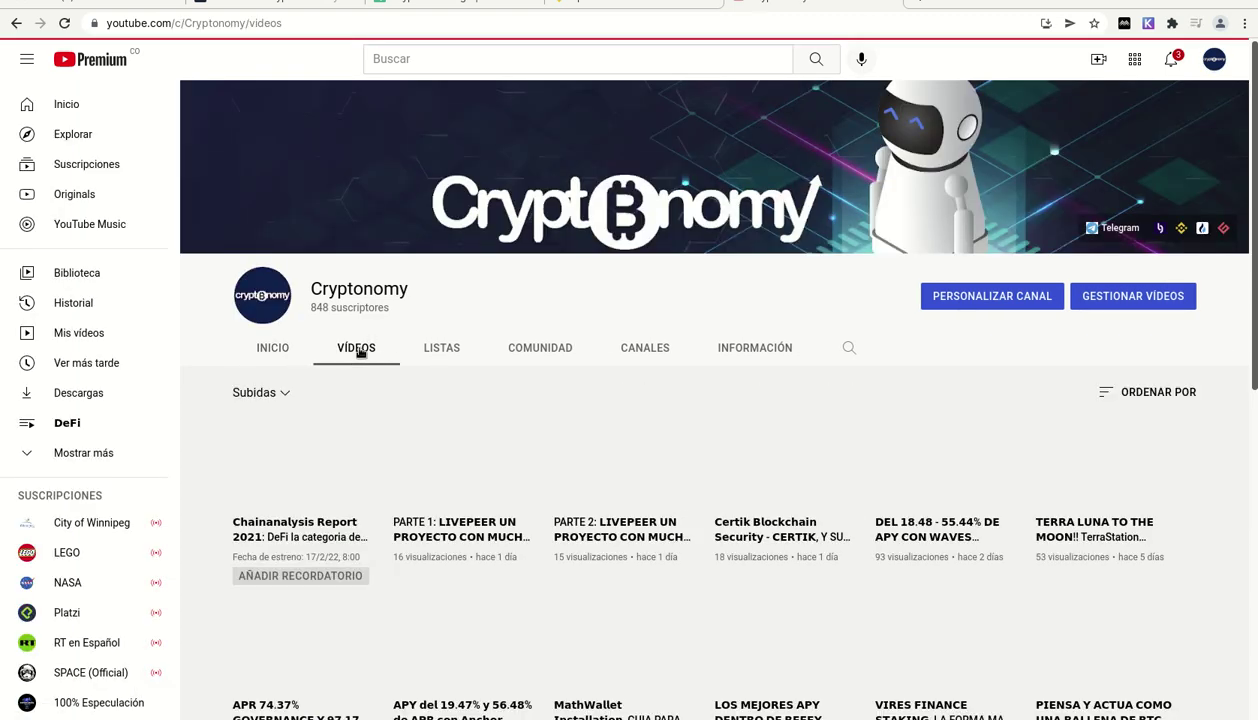
pyautogui.scroll(-1, 483, 366)
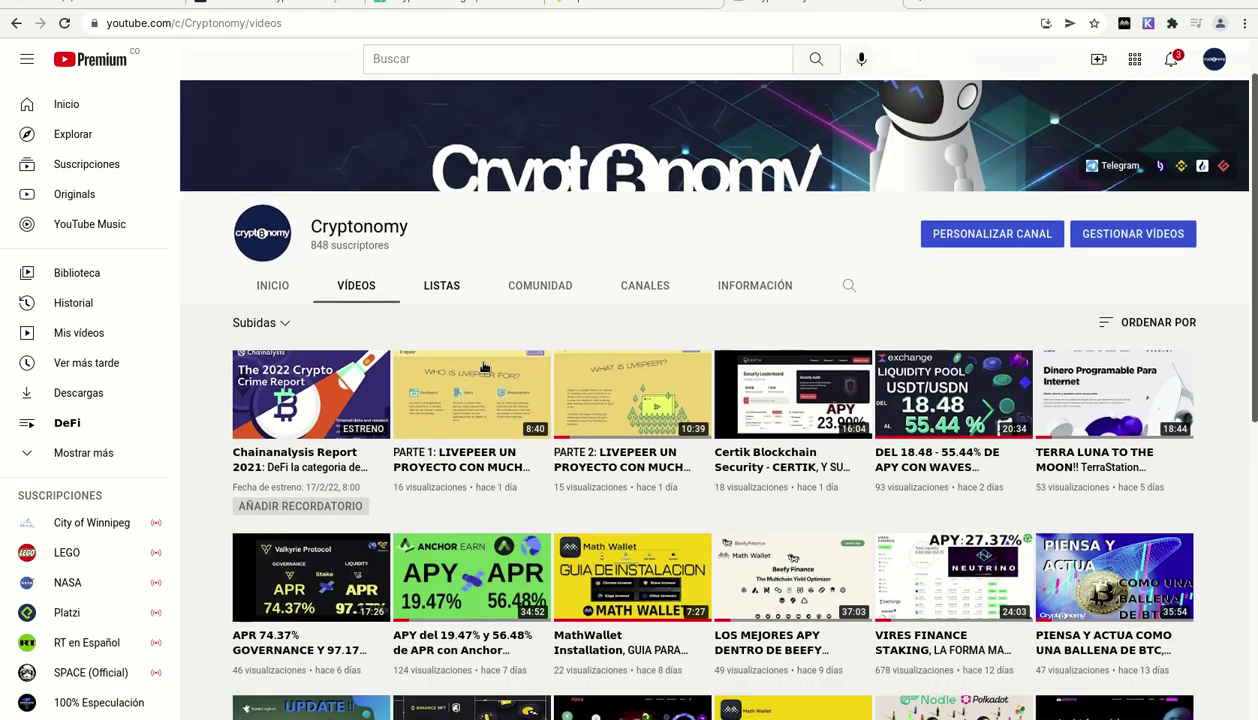
pyautogui.scroll(-1, 483, 366)
pyautogui.click(1104, 522)
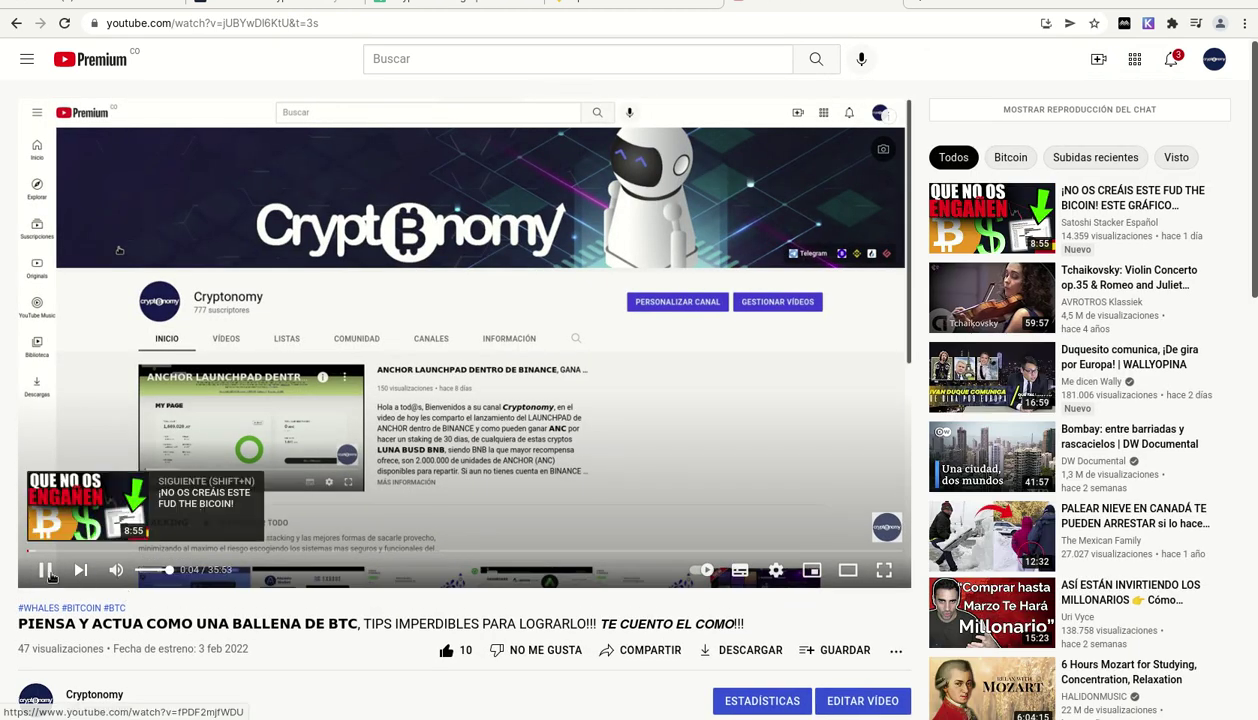
# Step: Pause the BTC whale video, expand the player to full screen, and highlight the full video title below it
pyautogui.click(46, 570)
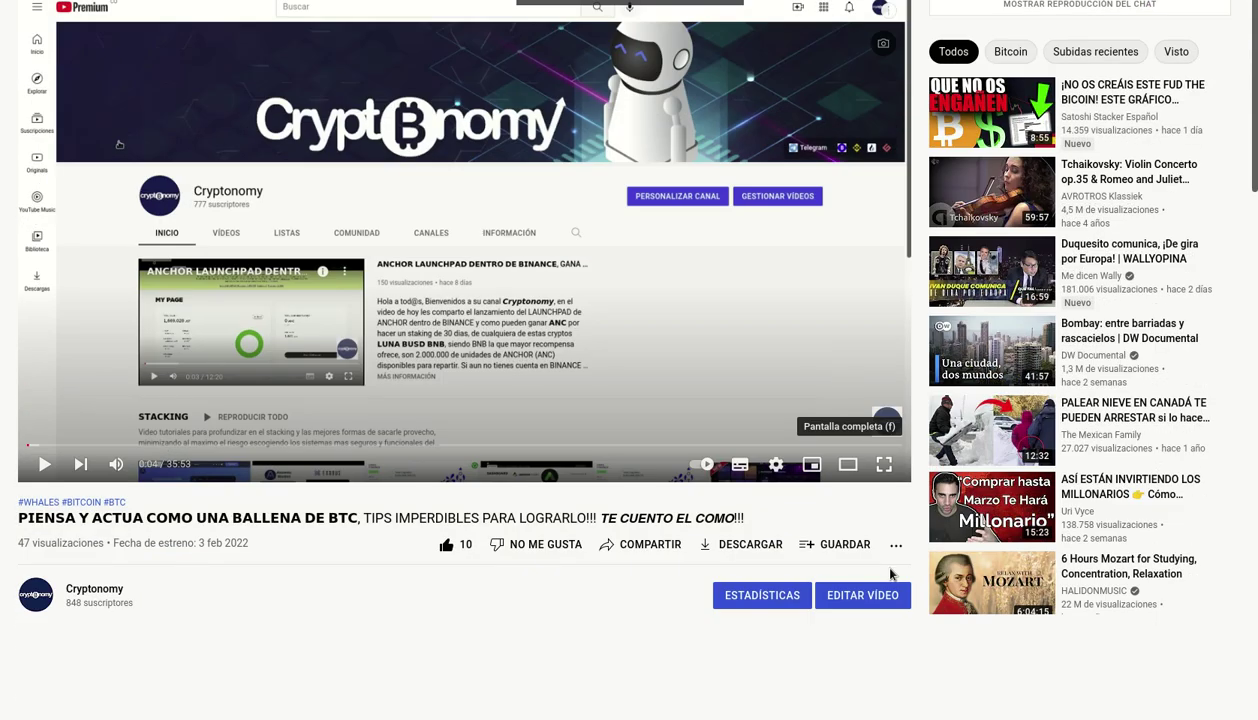
pyautogui.click(884, 464)
pyautogui.scroll(-5, 957, 514)
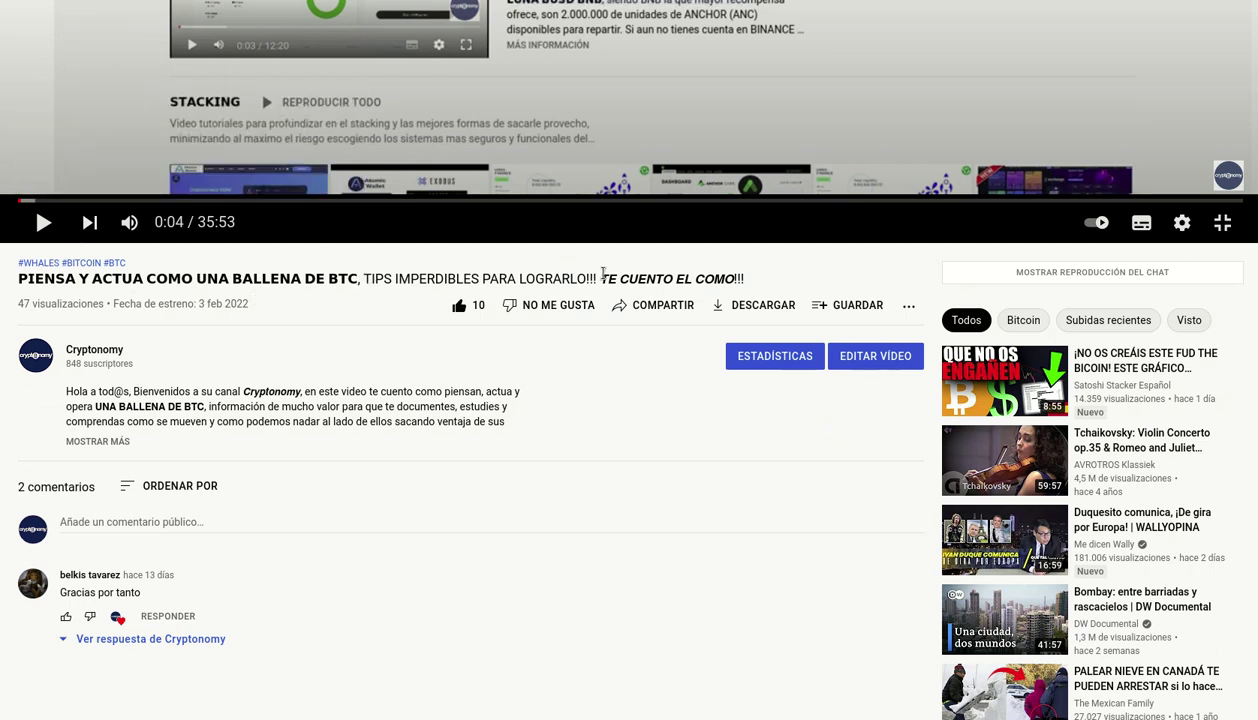
pyautogui.moveTo(598, 279); pyautogui.dragTo(384, 284)
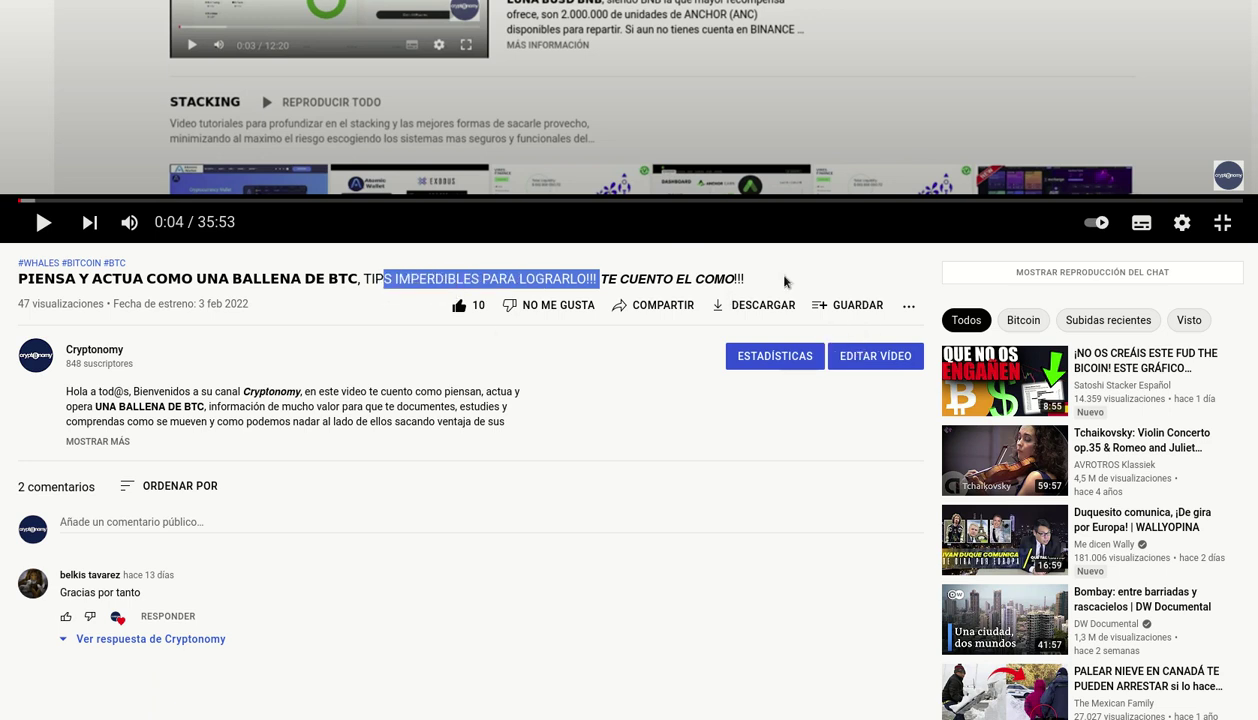
pyautogui.moveTo(762, 283); pyautogui.dragTo(16, 282)
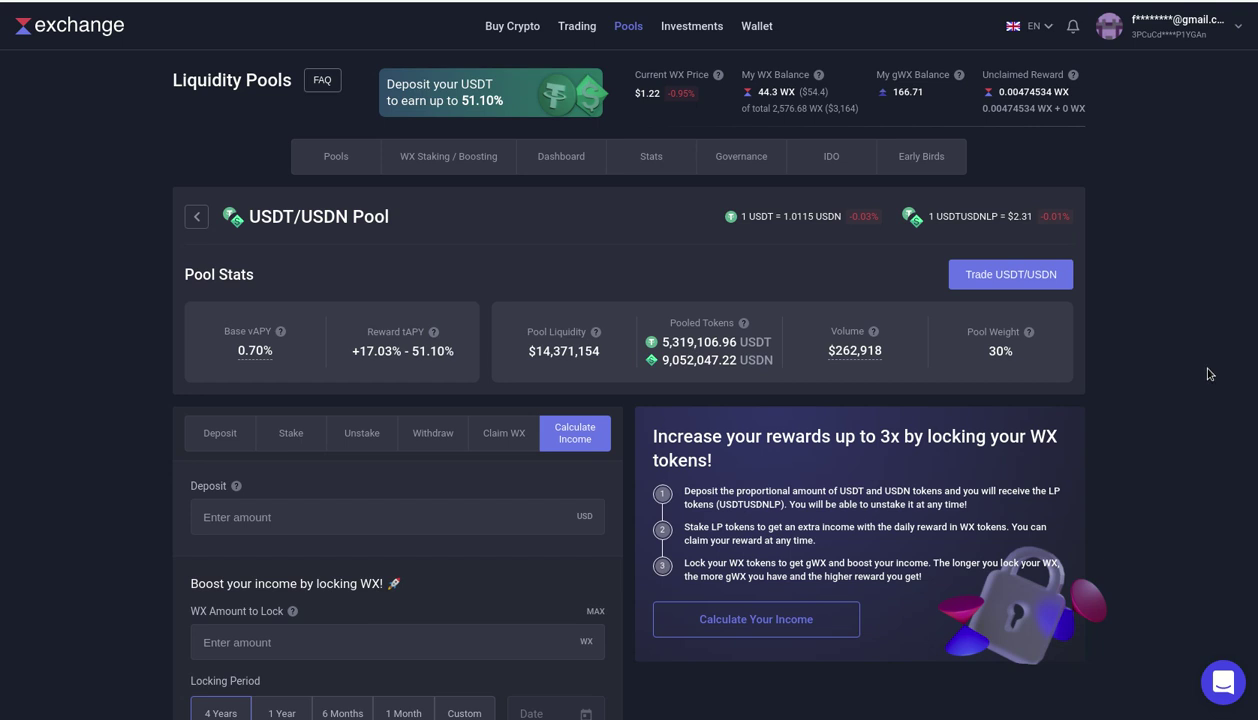
# Step: Return to the exchange, open the wallet's assets, and highlight the USDT balance
pyautogui.scroll(-3, 1208, 374)
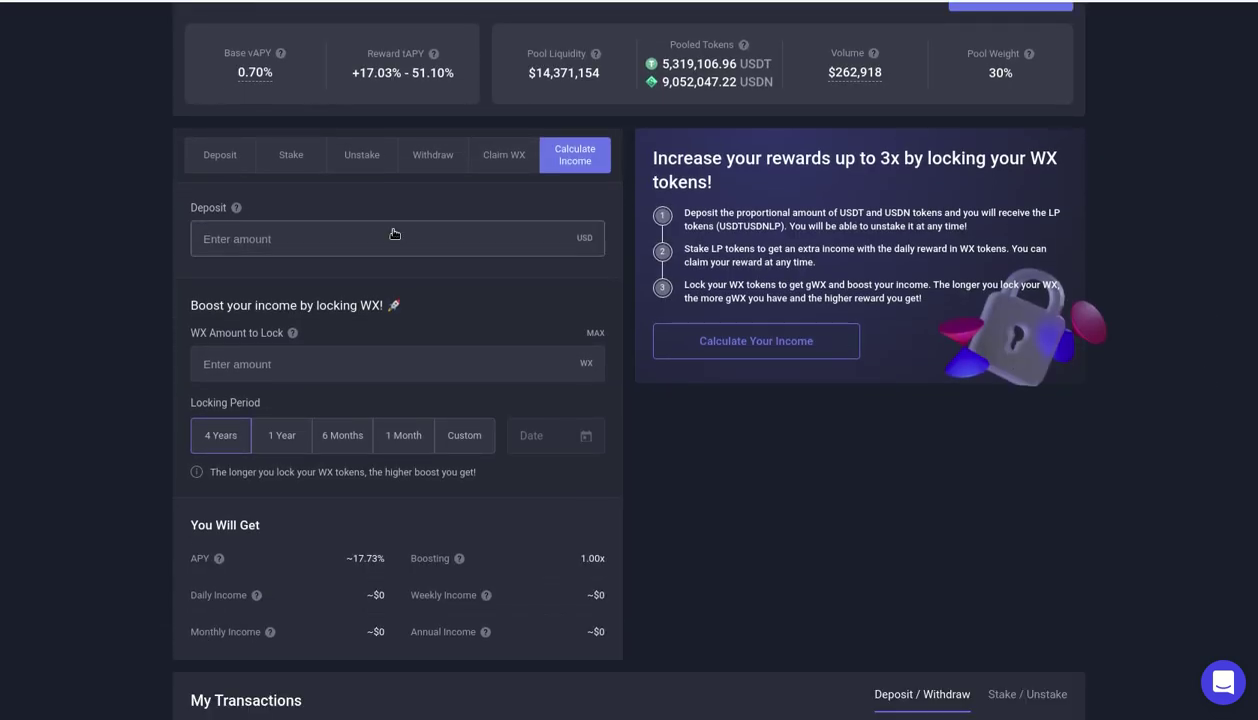
pyautogui.scroll(2, 817, 545)
pyautogui.scroll(1, 817, 545)
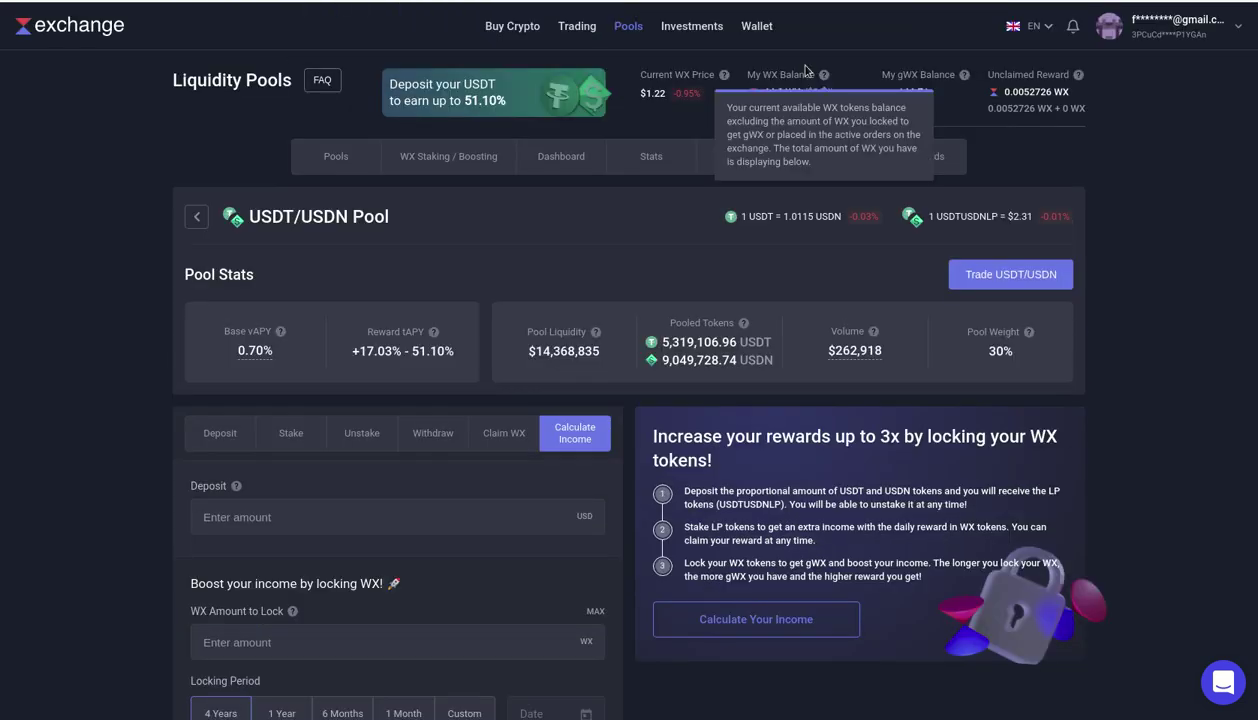
pyautogui.moveTo(757, 26)
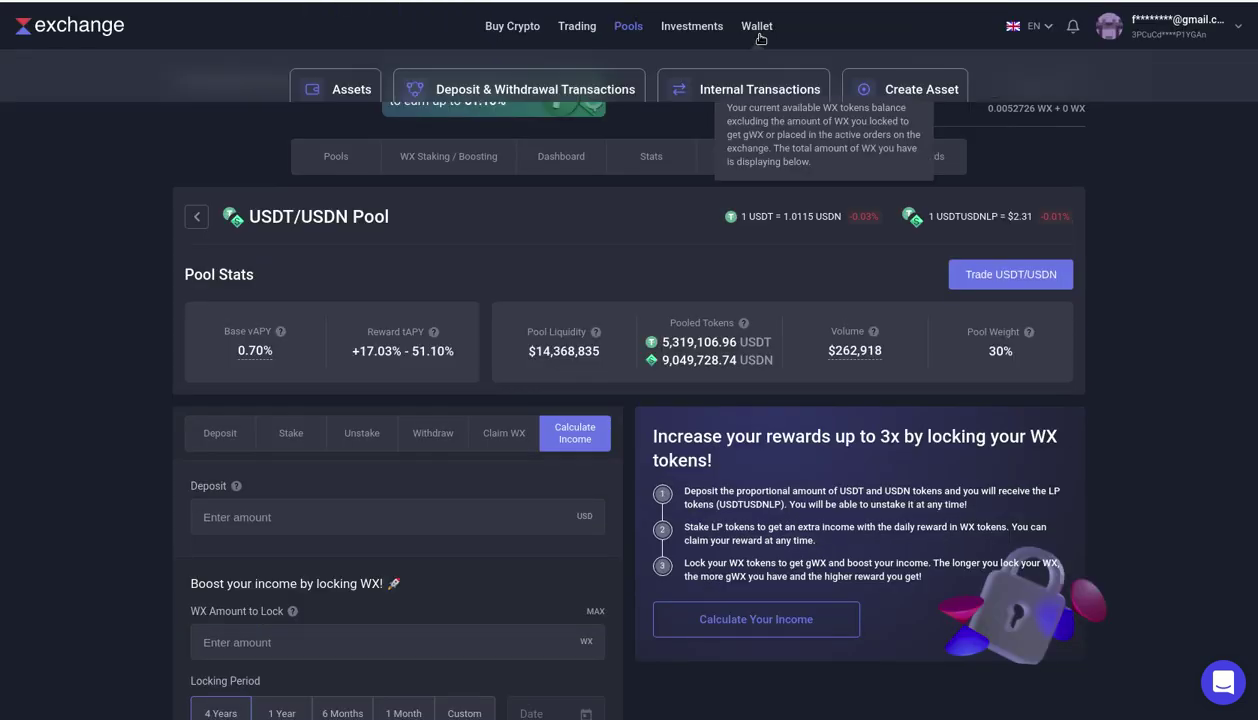
pyautogui.click(337, 91)
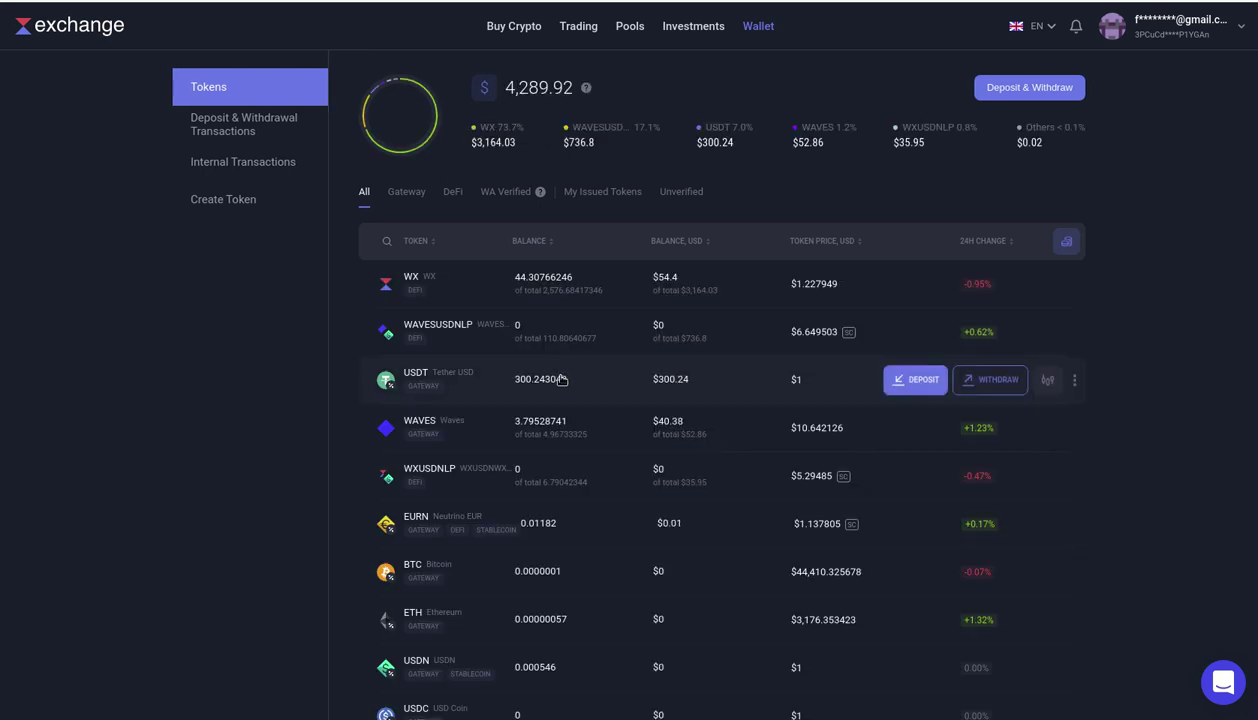
pyautogui.moveTo(572, 382); pyautogui.dragTo(505, 378)
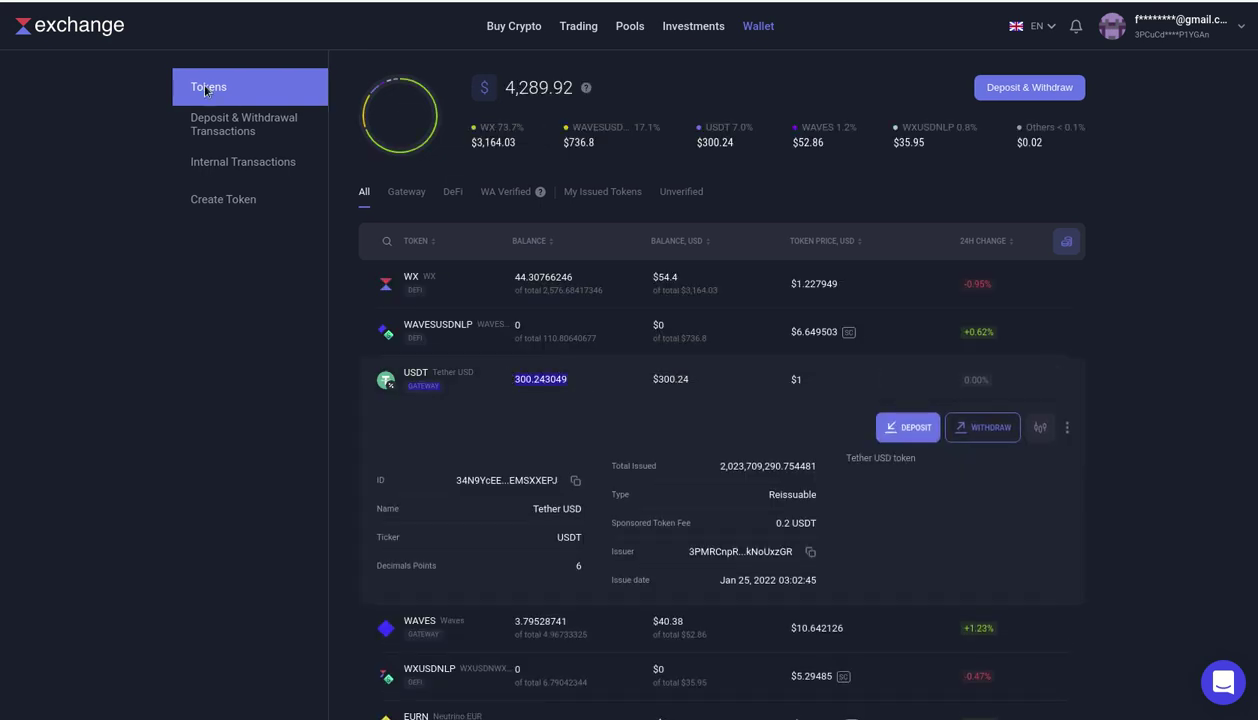
# Step: Go back to the liquidity pools and open the USDT/USDN pool again
pyautogui.moveTo(632, 28)
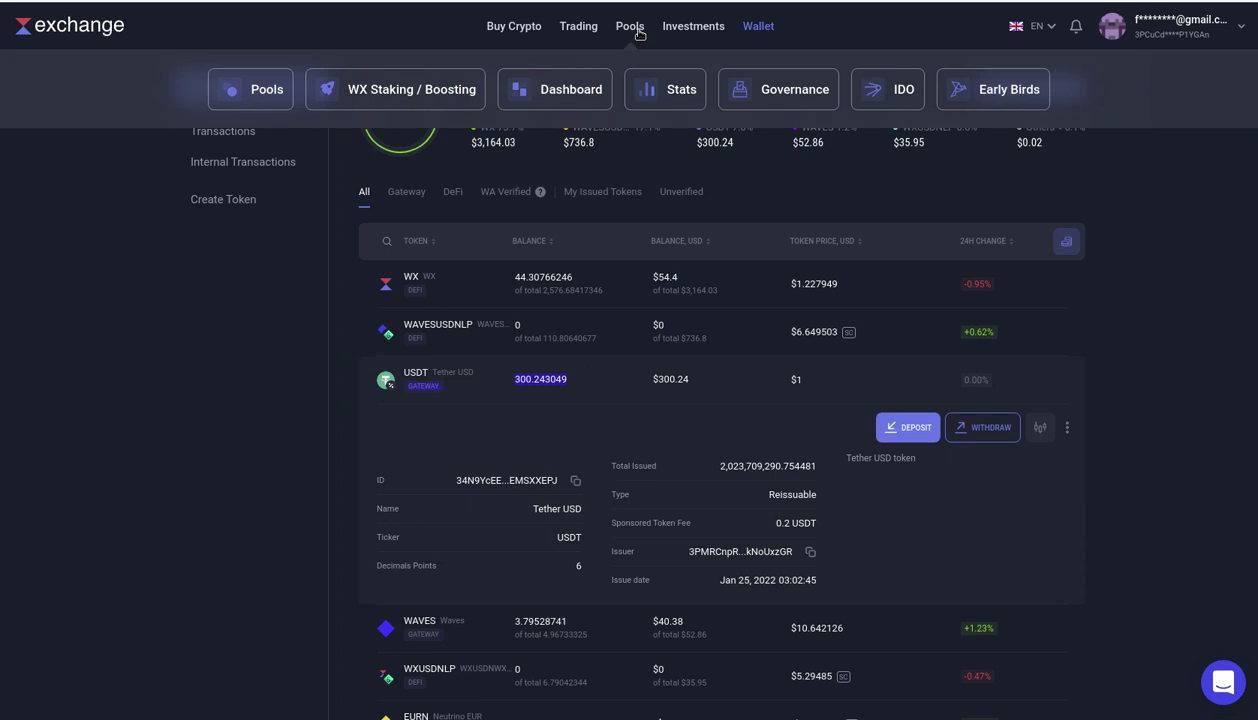
pyautogui.click(263, 91)
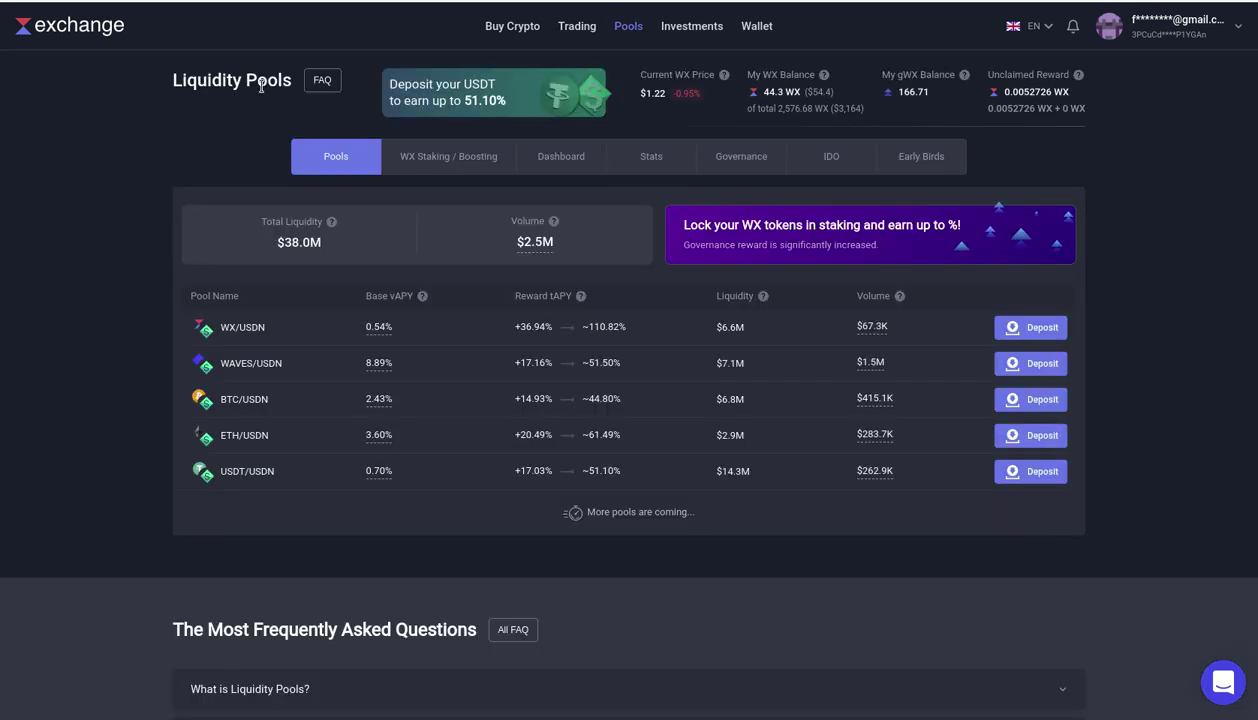
pyautogui.click(454, 90)
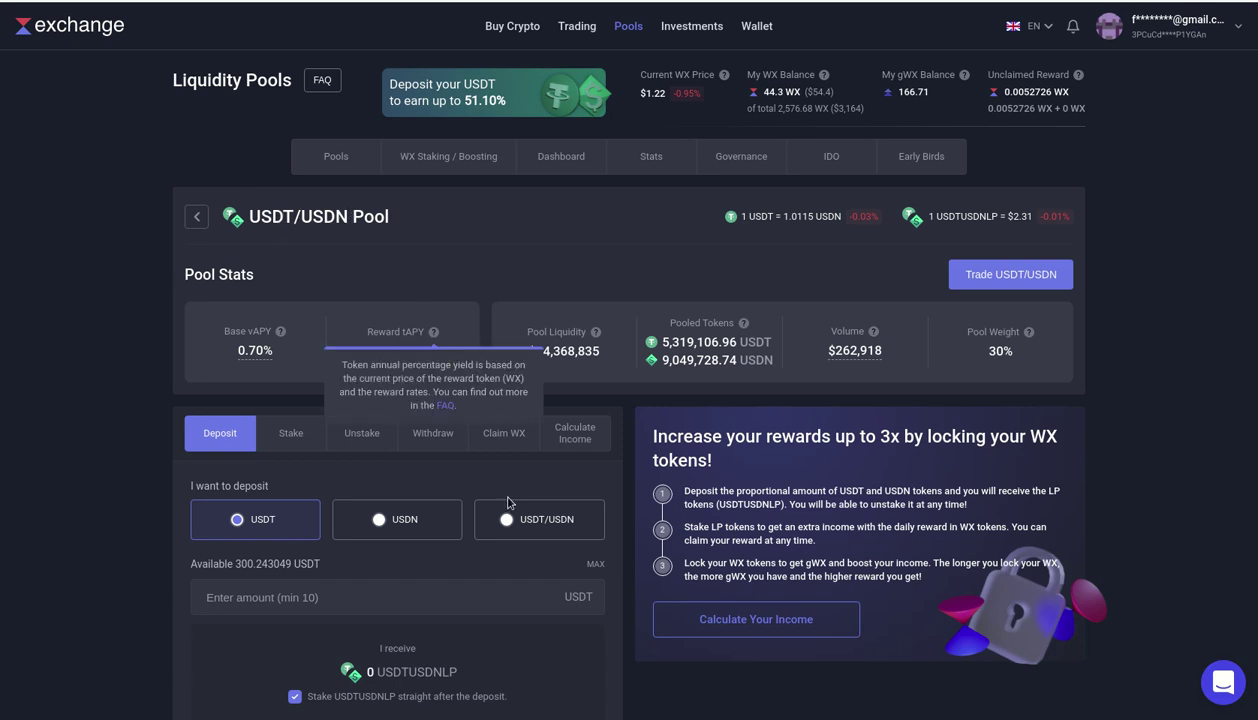
# Step: Open the pool's income calculator and set the deposit amount to 300 USD
pyautogui.scroll(-3, 92, 347)
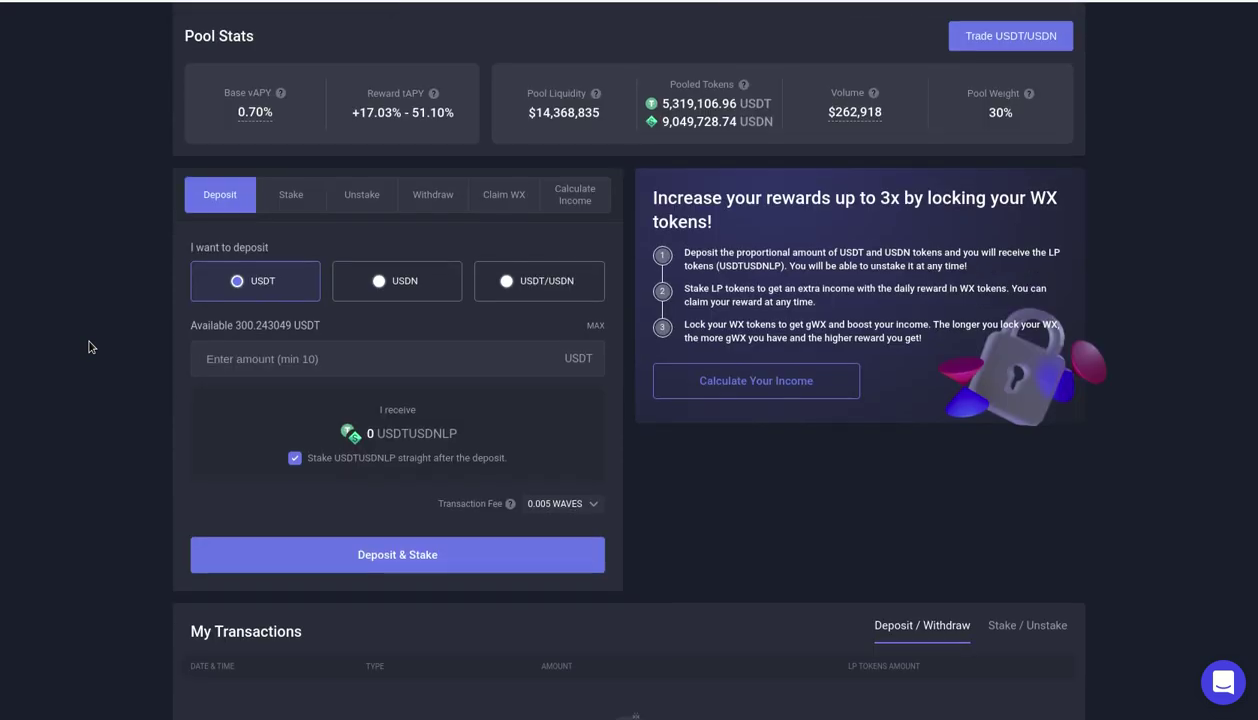
pyautogui.click(583, 199)
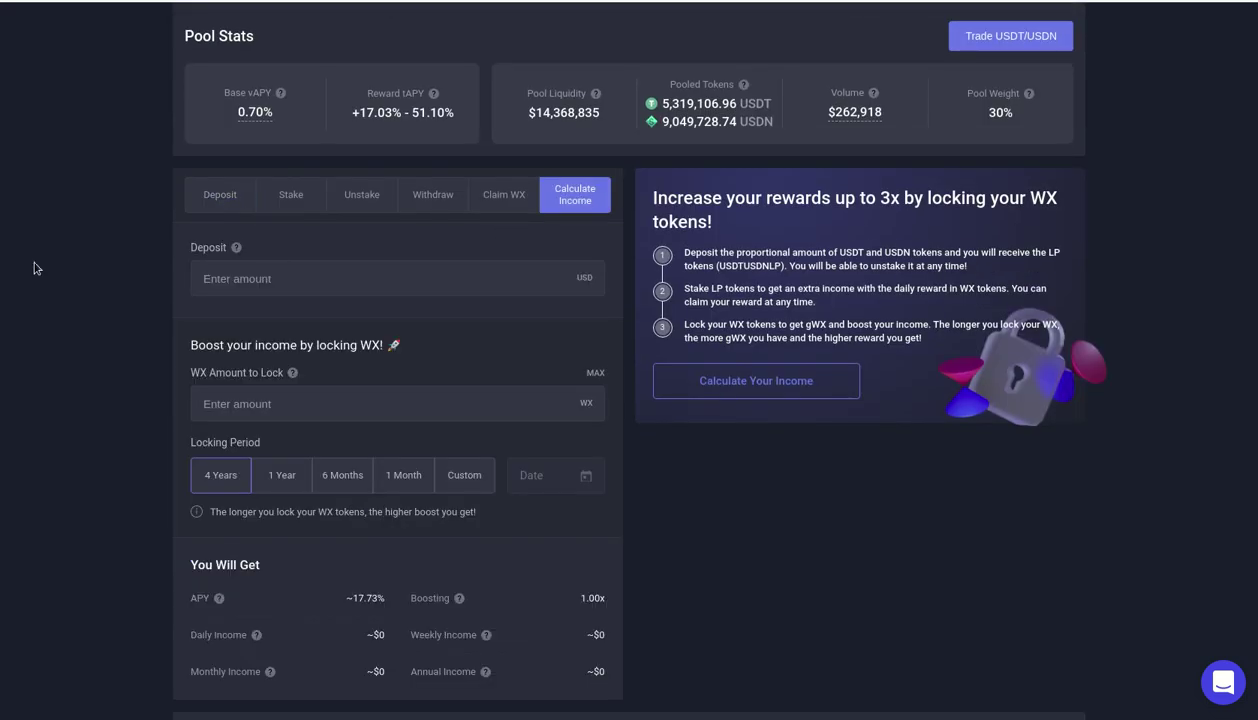
pyautogui.click(319, 280)
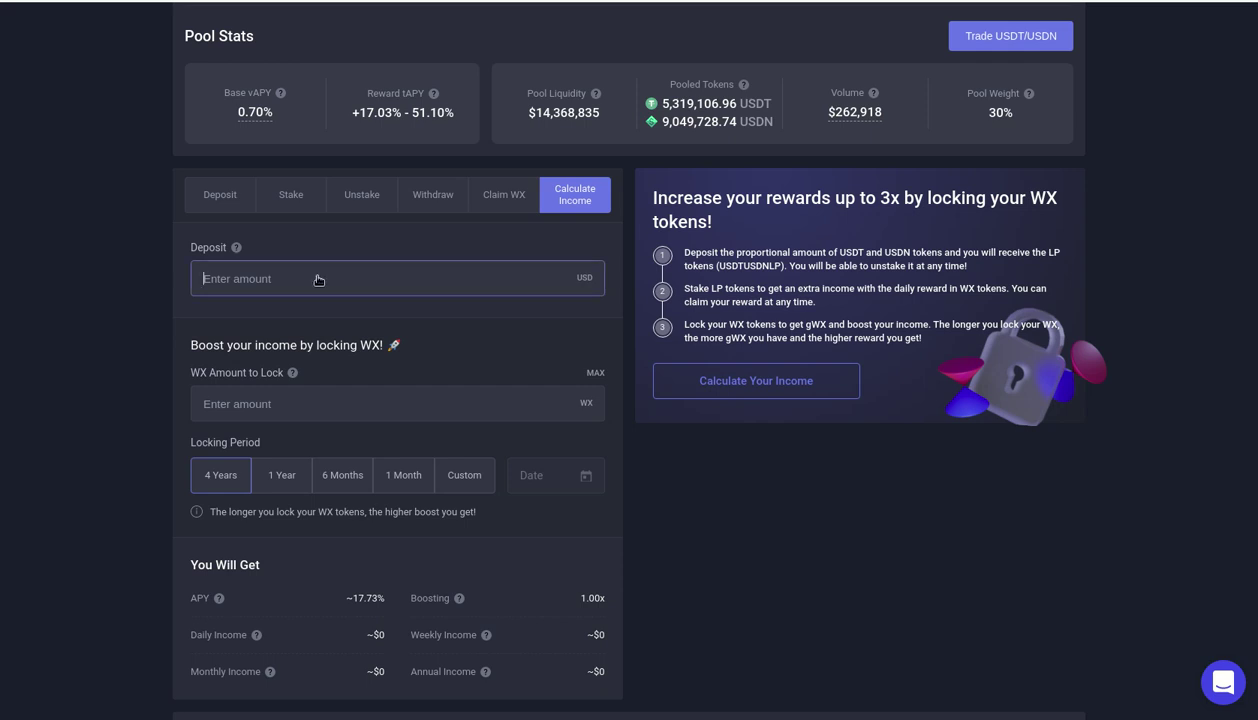
pyautogui.write('300')
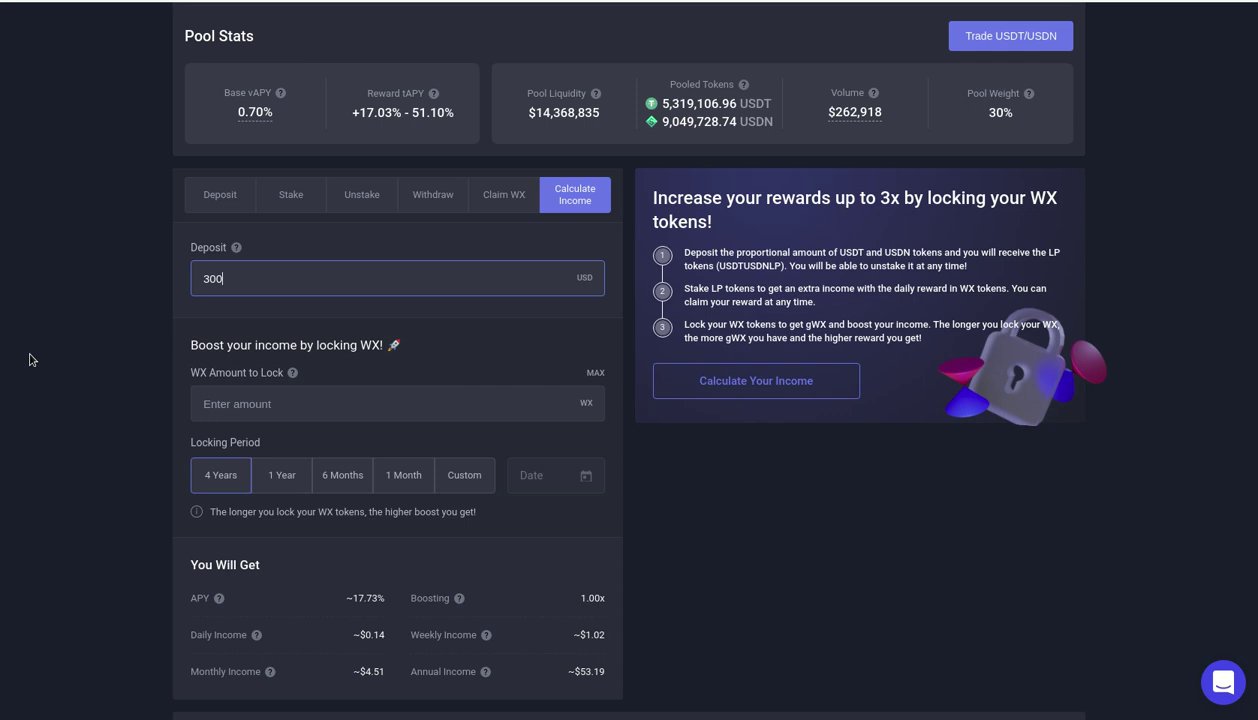
# Step: Compare the APY and the daily, monthly and annual income estimates for locking periods of 1 Month and 6 Months
pyautogui.doubleClick(376, 345)
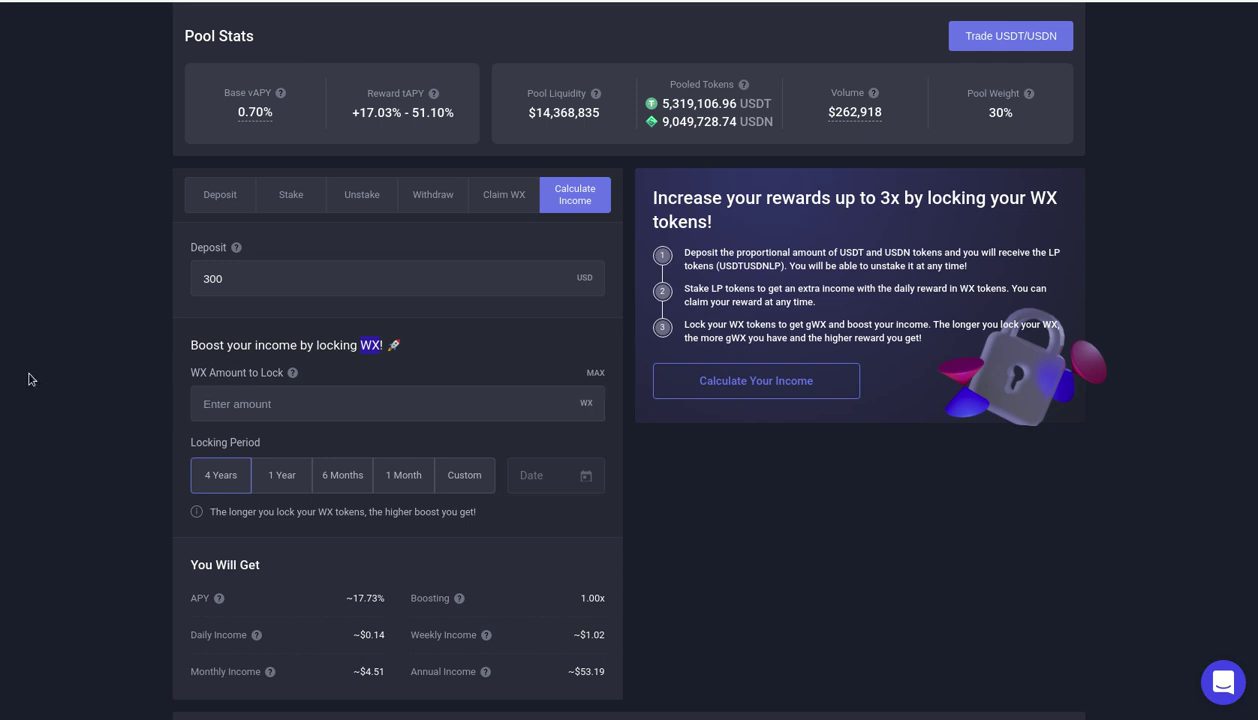
pyautogui.scroll(-1, 112, 357)
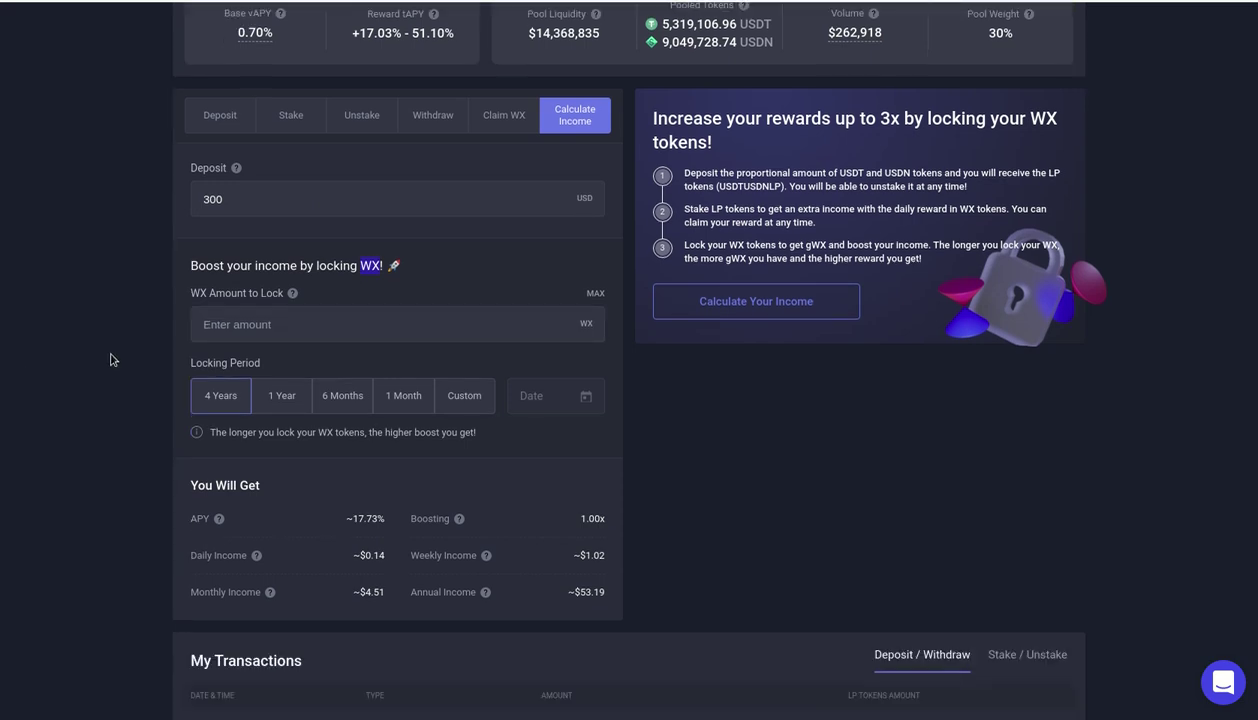
pyautogui.click(412, 399)
pyautogui.moveTo(344, 514); pyautogui.dragTo(386, 527)
pyautogui.moveTo(396, 561); pyautogui.dragTo(349, 554)
pyautogui.moveTo(386, 593); pyautogui.dragTo(352, 595)
pyautogui.moveTo(576, 591); pyautogui.dragTo(610, 599)
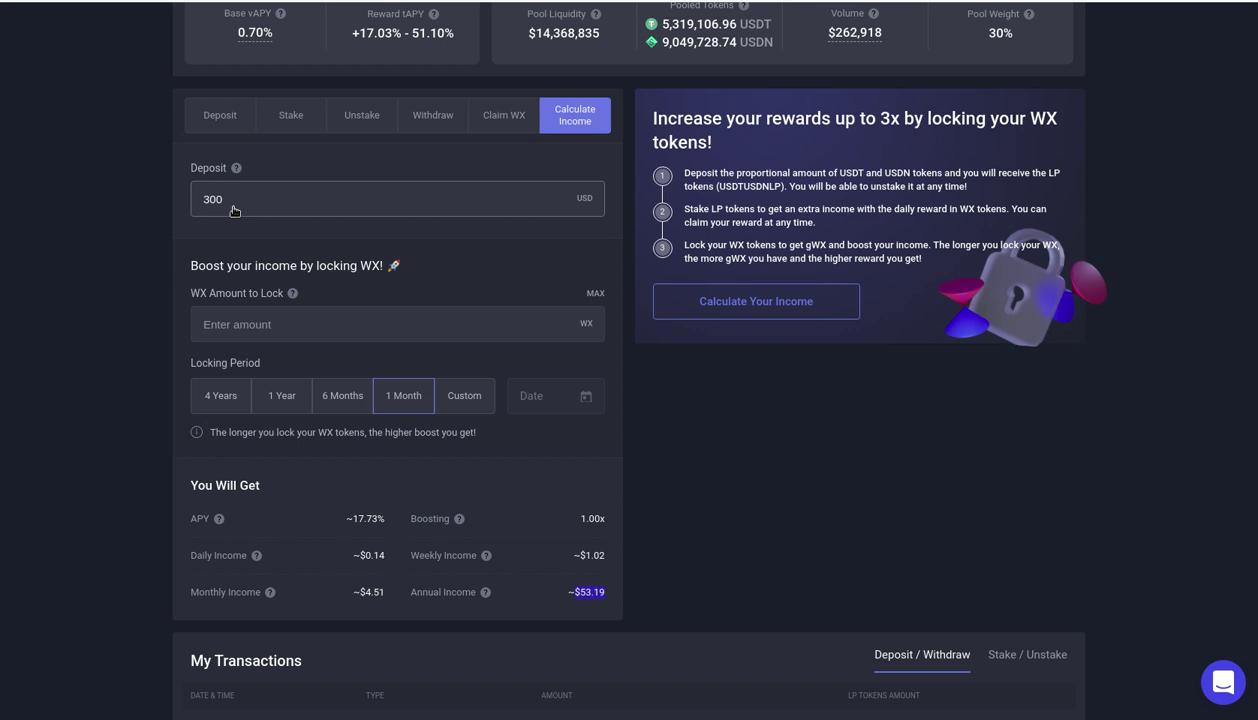
pyautogui.click(348, 396)
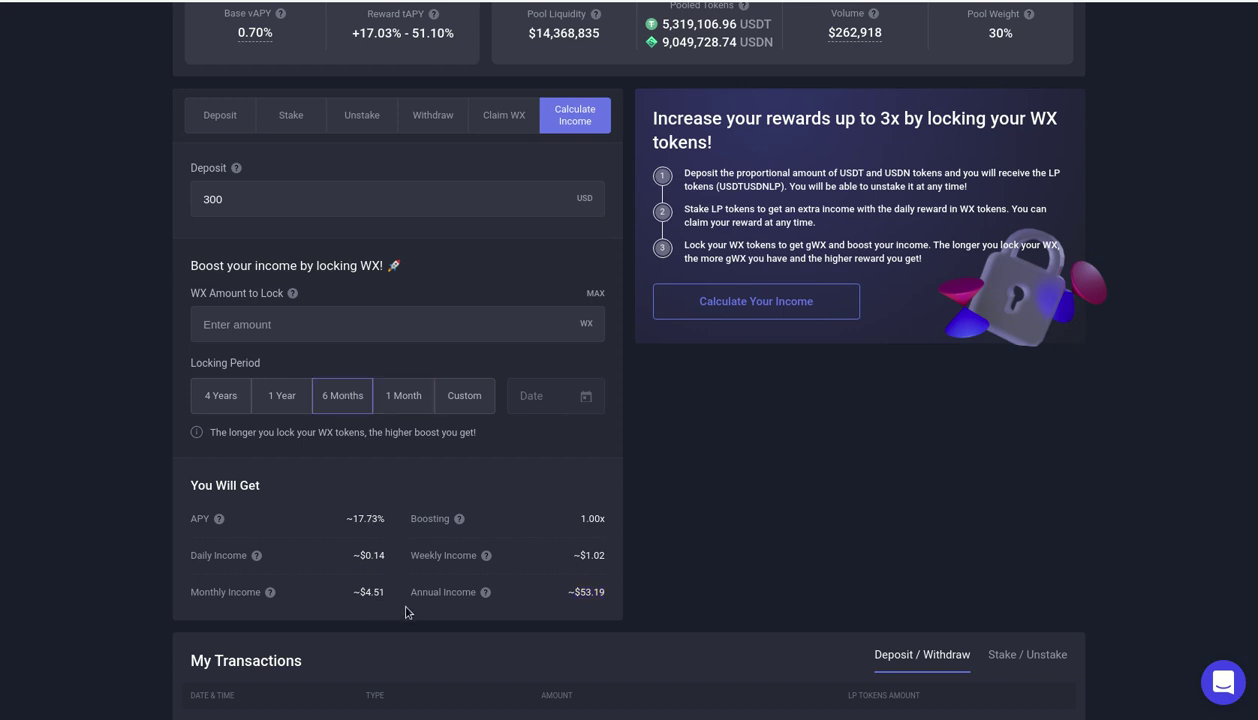
# Step: Check the 1 Year locking period, switch to 4 Years, and set the WX amount to lock to the maximum available, 44.307662 WX
pyautogui.click(284, 402)
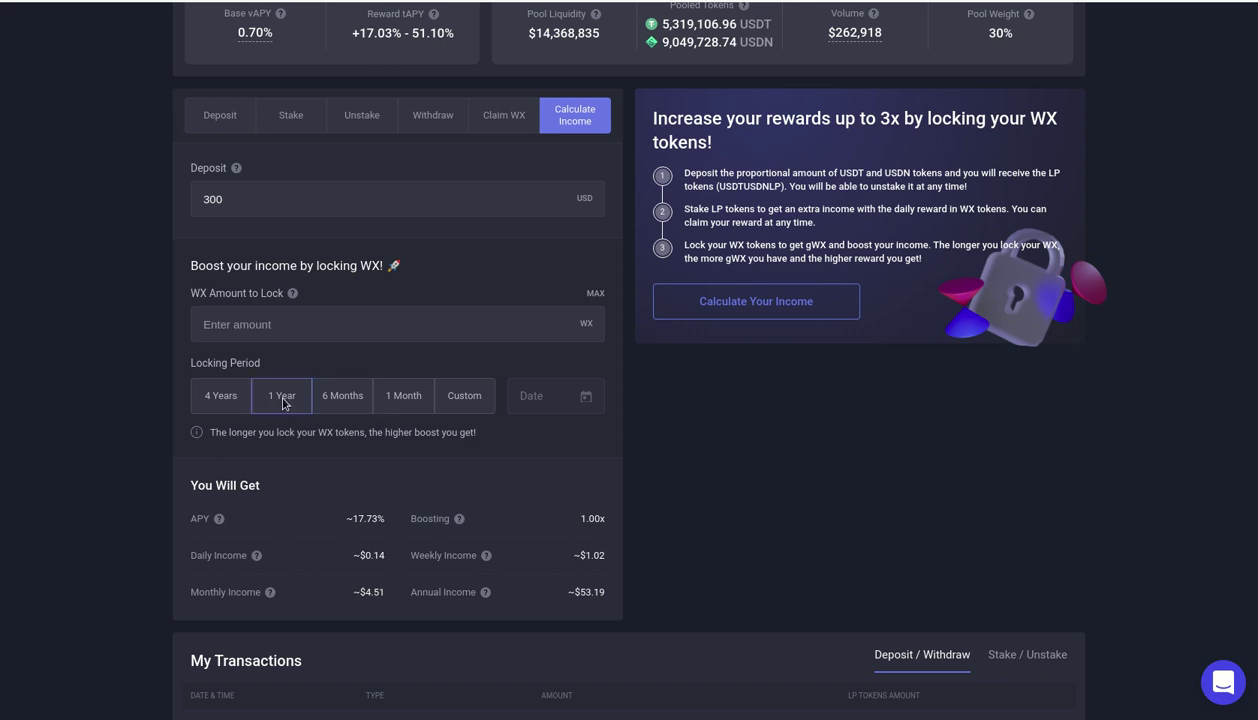
pyautogui.click(217, 399)
pyautogui.moveTo(359, 268); pyautogui.dragTo(385, 270)
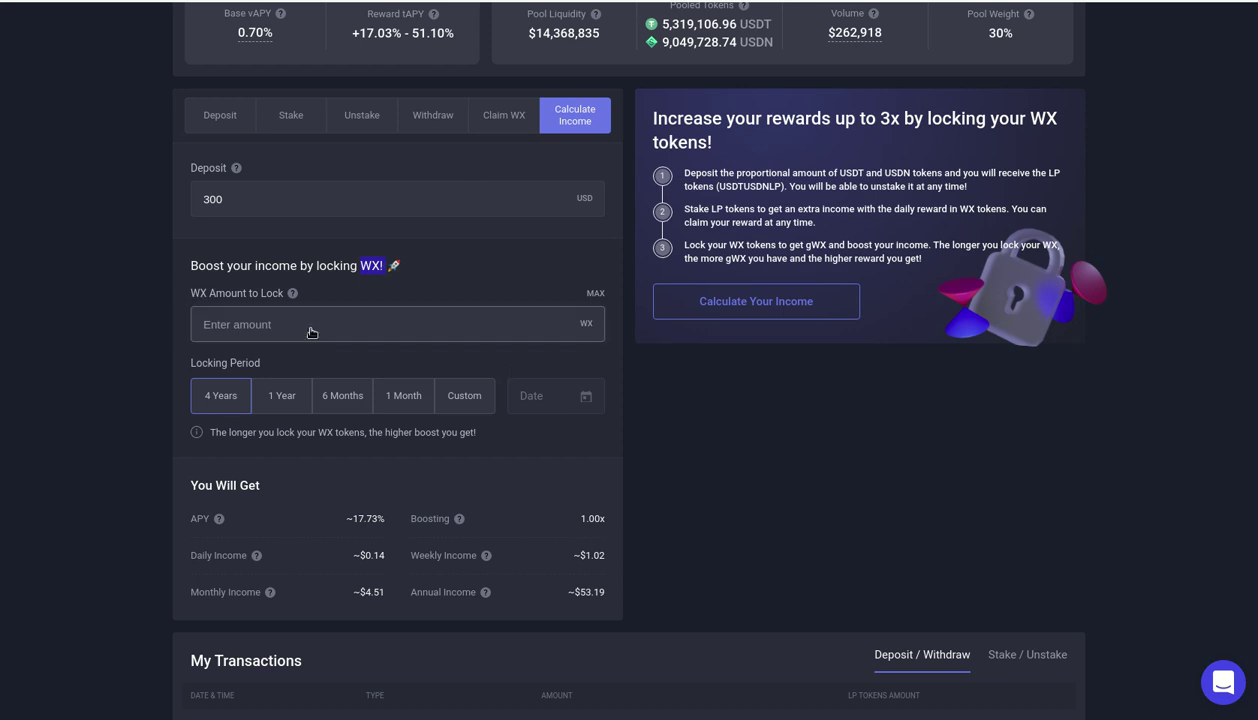
pyautogui.click(596, 294)
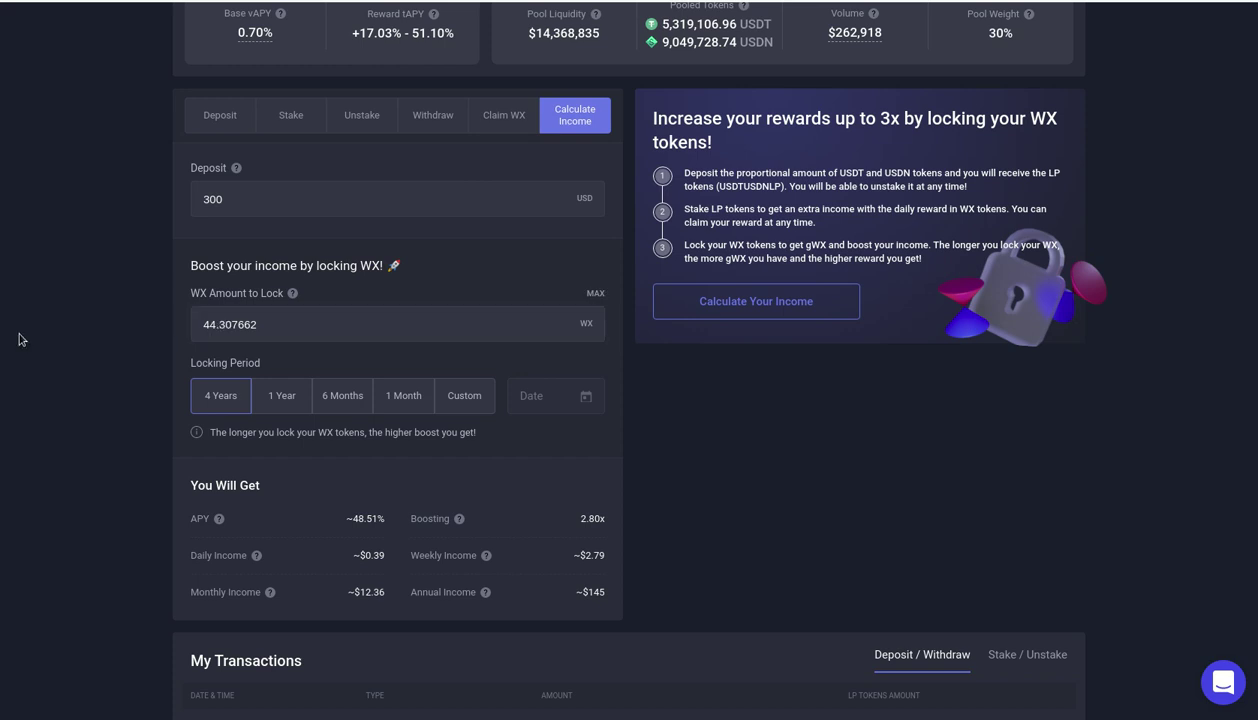
# Step: Compare the APY for locking 44.307662 WX over 1 Month, 6 Months, 1 Year and 4 Years
pyautogui.click(400, 400)
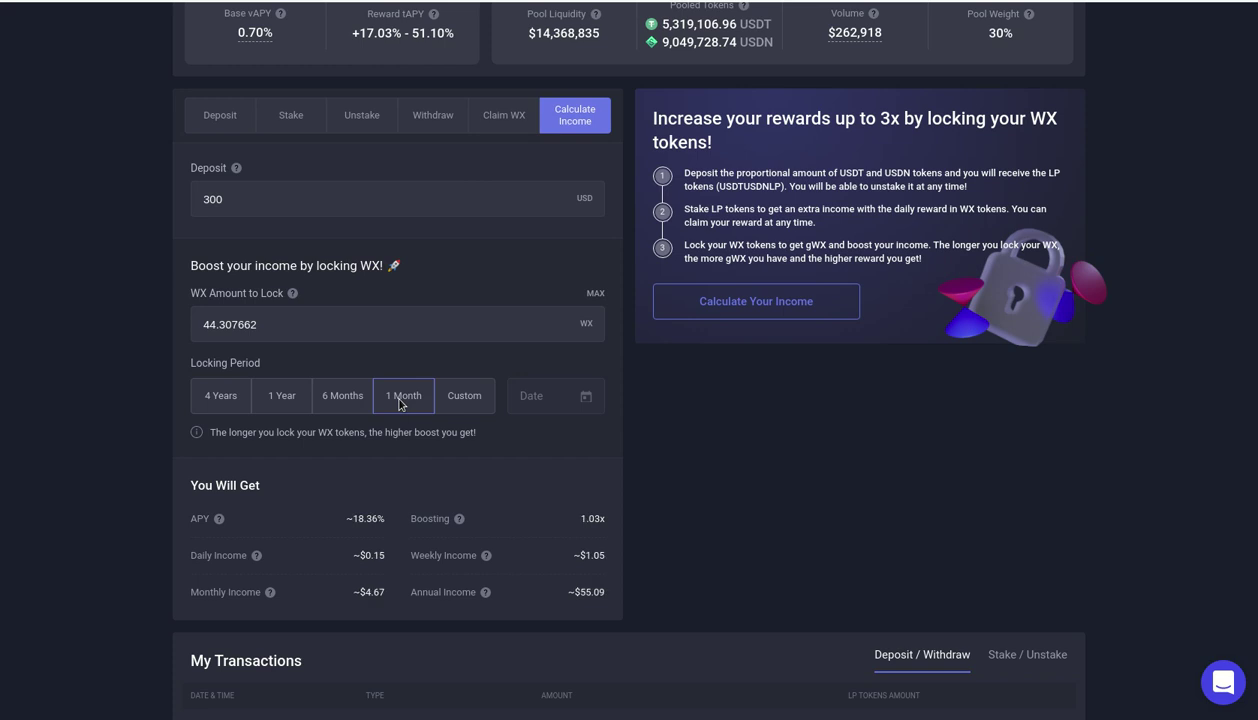
pyautogui.moveTo(384, 516); pyautogui.dragTo(351, 517)
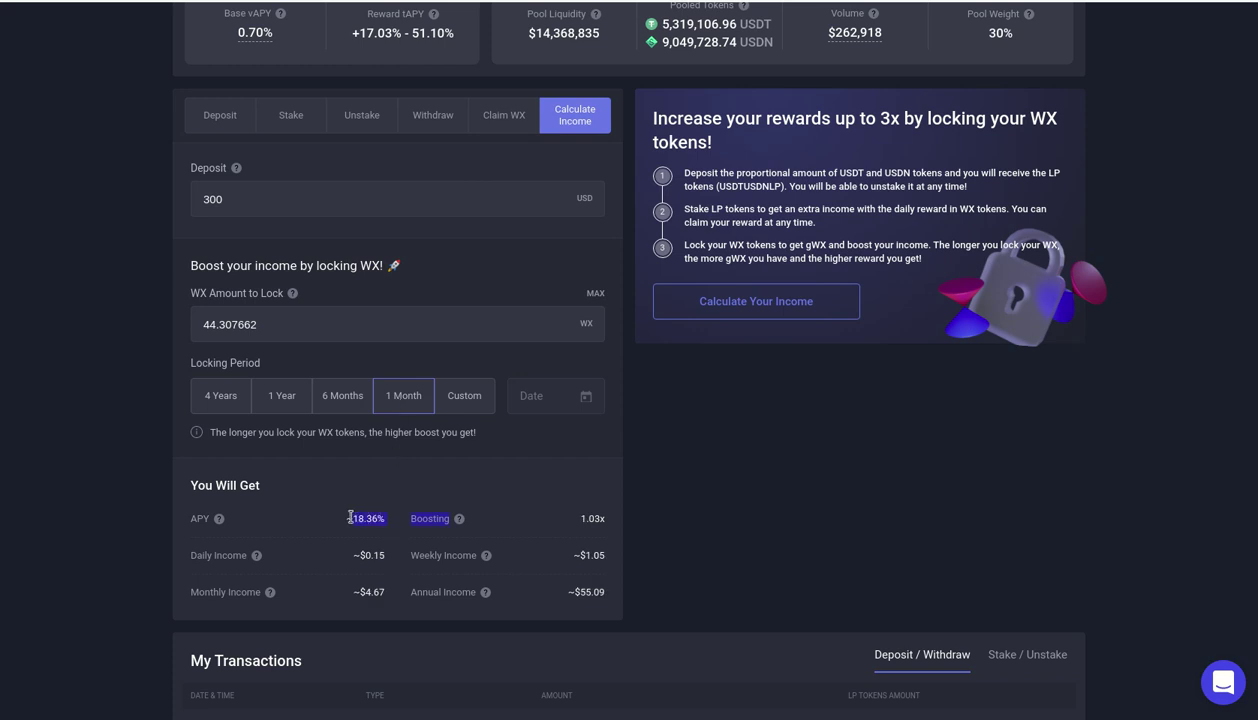
pyautogui.click(345, 400)
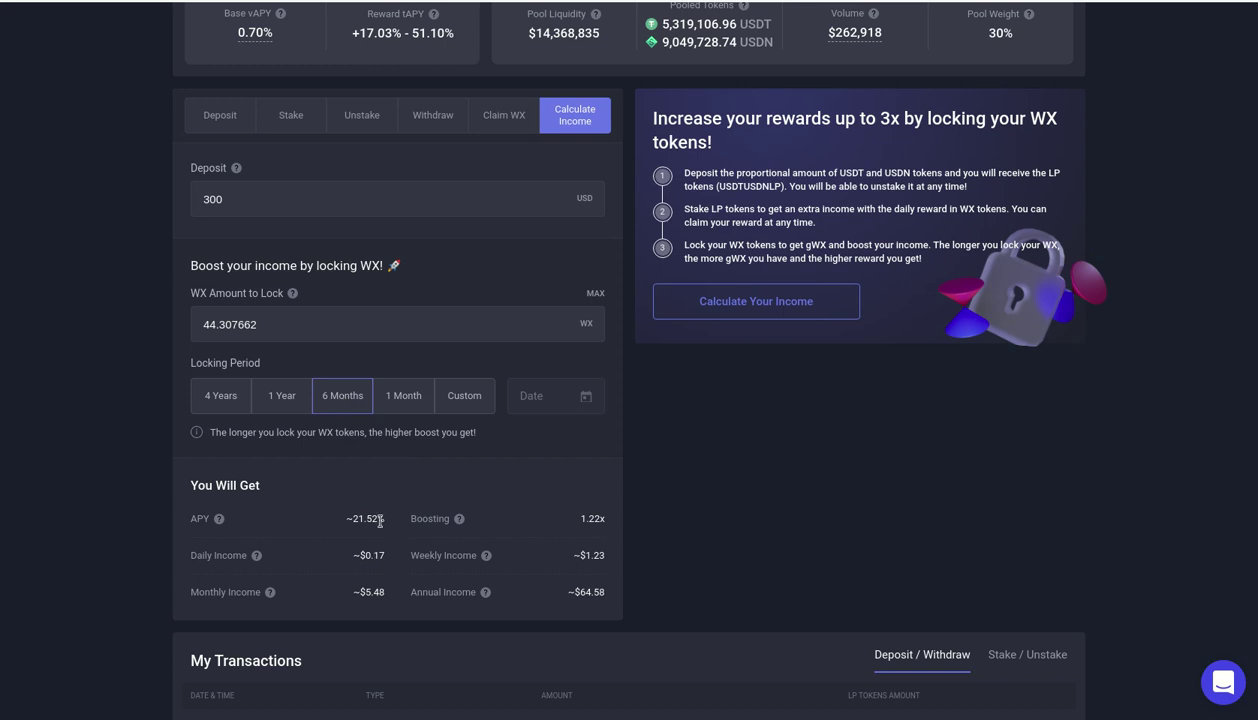
pyautogui.moveTo(386, 517); pyautogui.dragTo(346, 518)
pyautogui.click(280, 400)
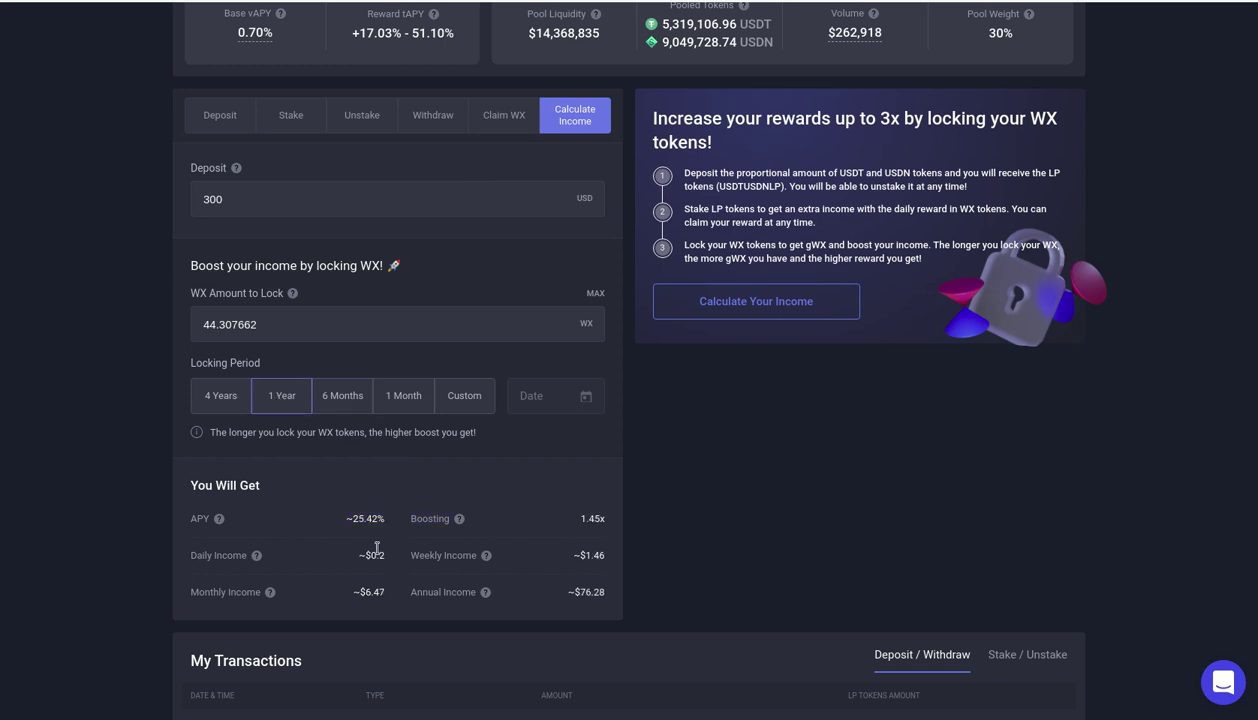
pyautogui.moveTo(395, 528); pyautogui.dragTo(341, 508)
pyautogui.click(226, 400)
pyautogui.moveTo(386, 533); pyautogui.dragTo(349, 521)
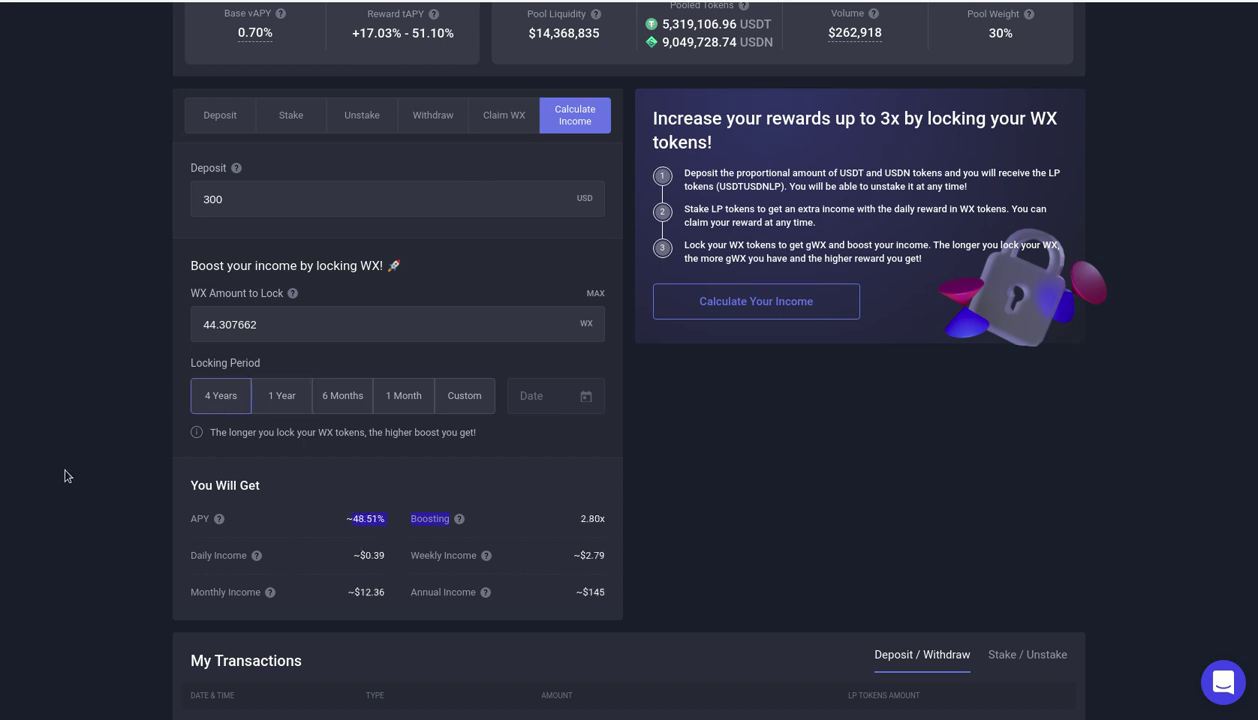
# Step: Set the WX amount to lock to 100 and highlight the resulting APY estimate
pyautogui.scroll(2, 66, 476)
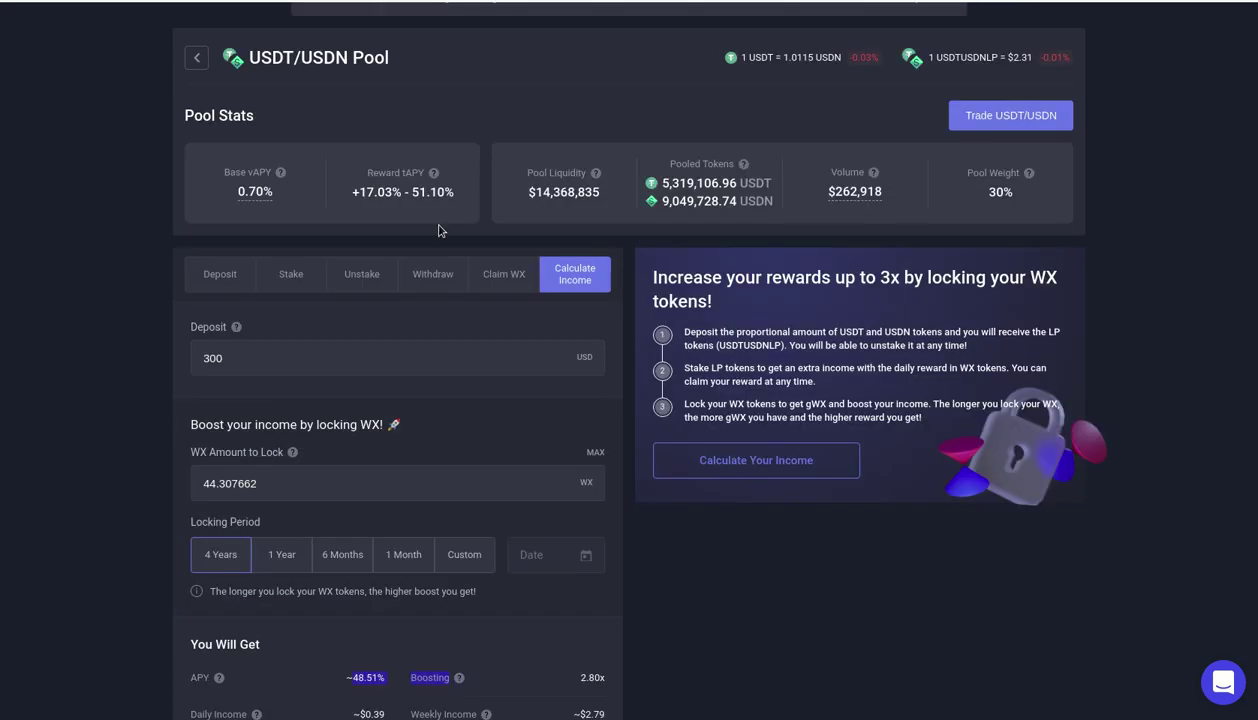
pyautogui.scroll(-1, 154, 374)
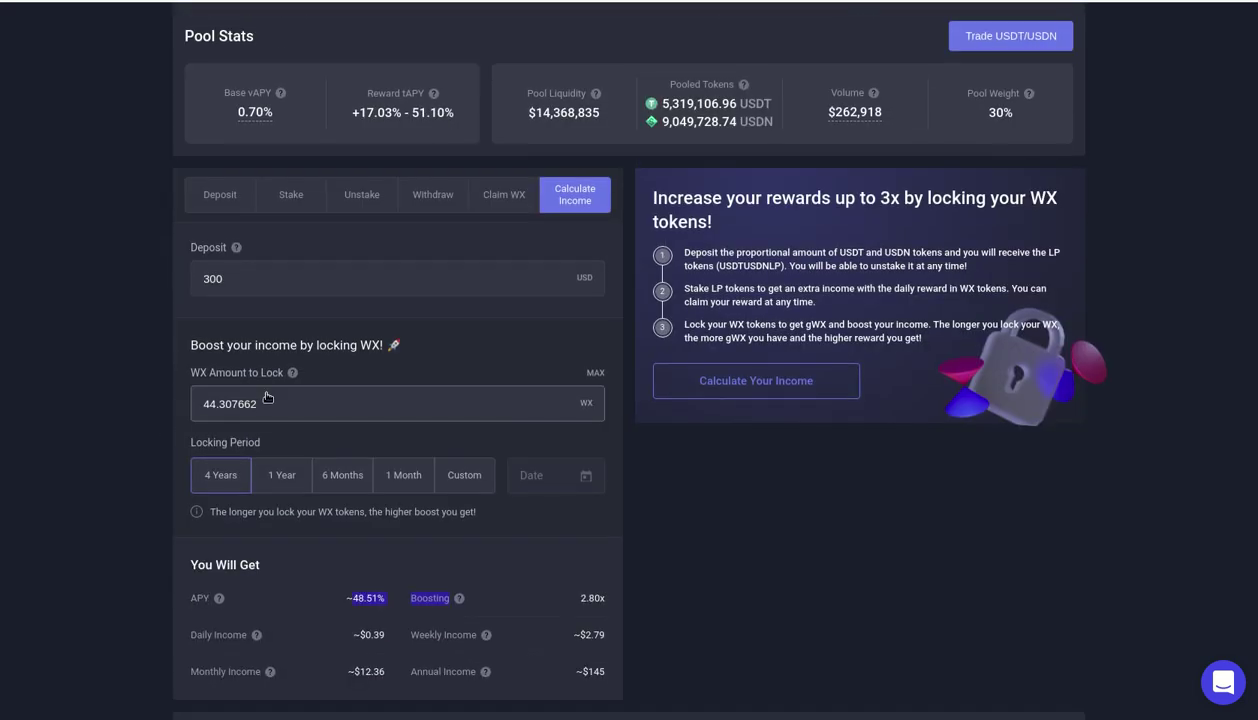
pyautogui.moveTo(265, 403); pyautogui.dragTo(200, 406)
pyautogui.write('100')
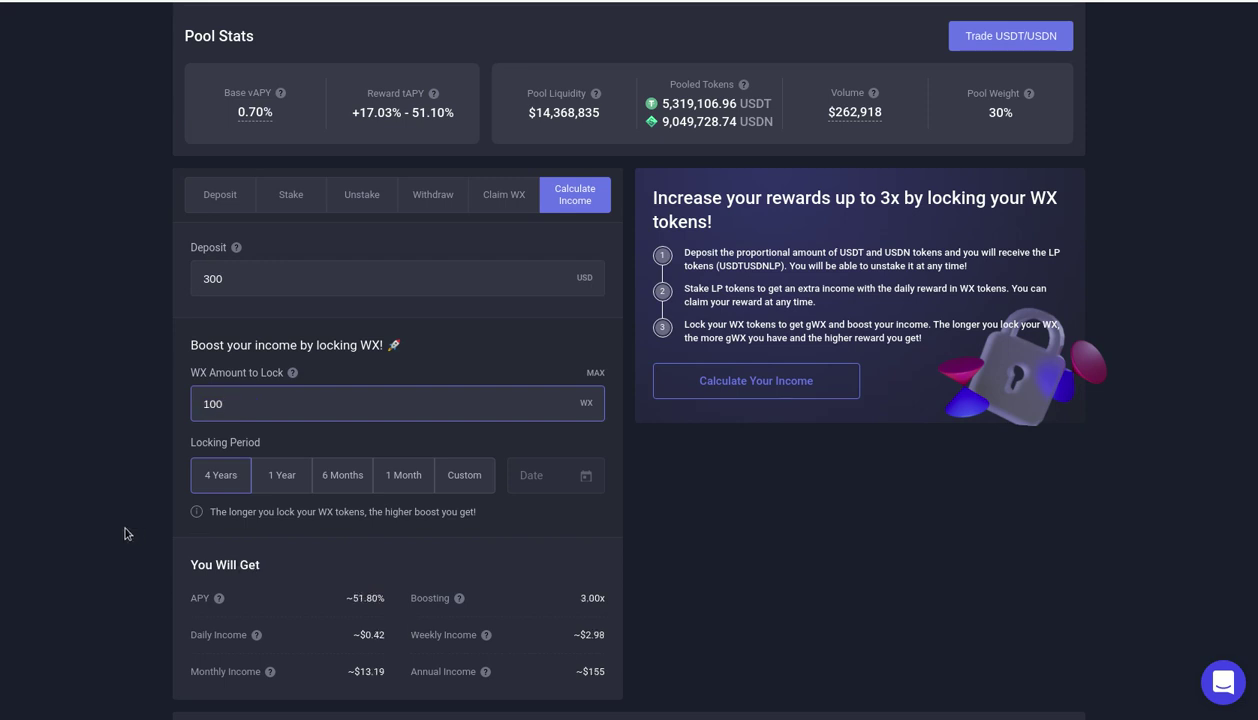
pyautogui.moveTo(389, 606); pyautogui.dragTo(343, 592)
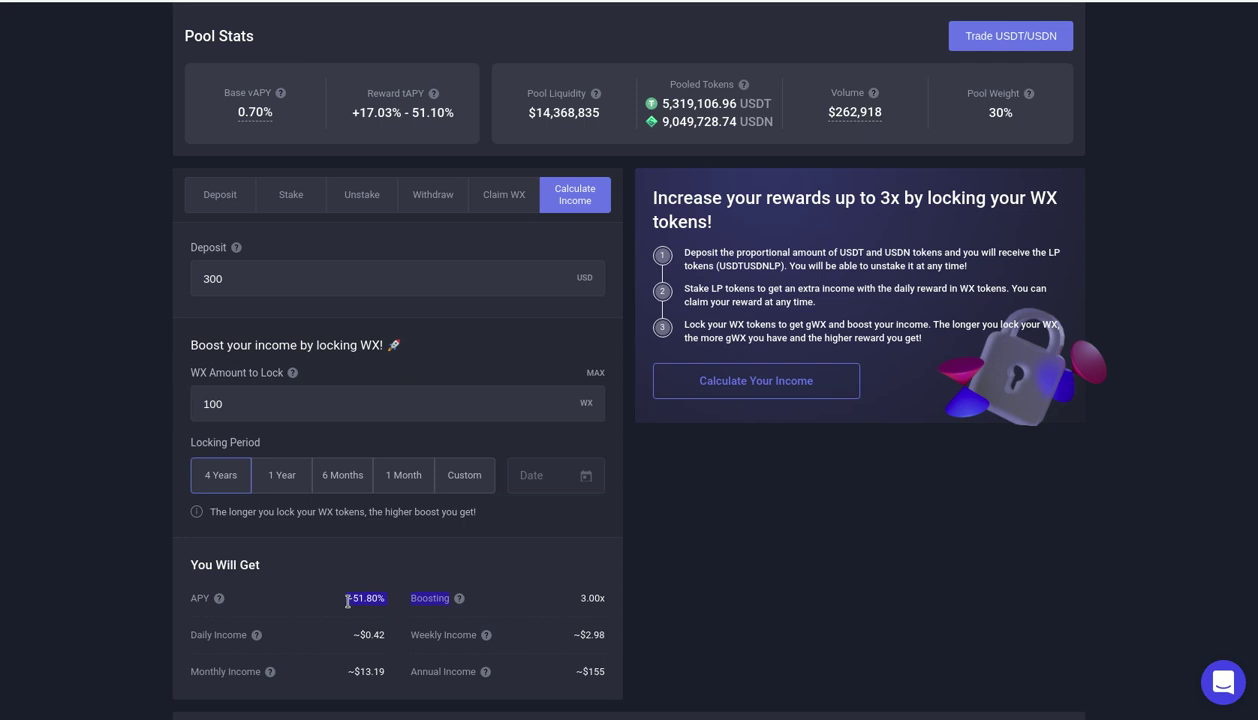
# Step: Try lock amounts of 60 and 50 WX, check the APY, and restore the maximum available WX amount
pyautogui.moveTo(258, 406); pyautogui.dragTo(196, 411)
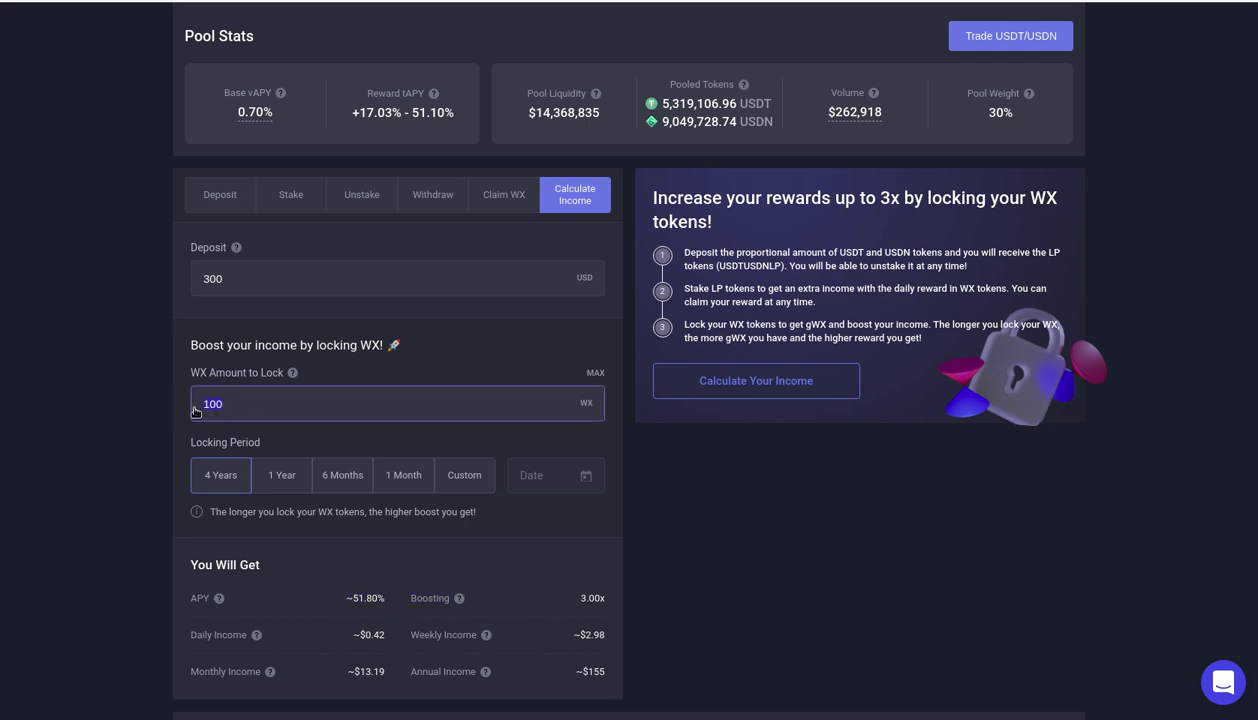
pyautogui.write('60')
pyautogui.moveTo(264, 410); pyautogui.dragTo(190, 408)
pyautogui.moveTo(387, 598); pyautogui.dragTo(360, 625)
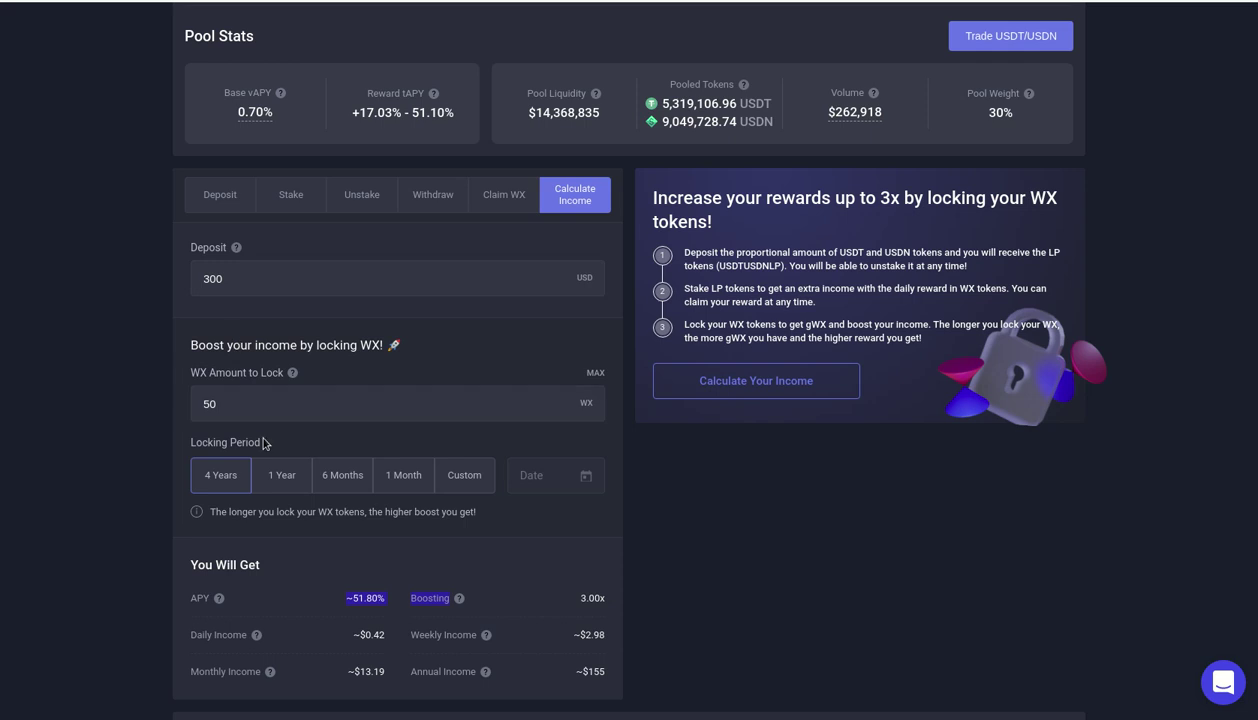
pyautogui.click(593, 372)
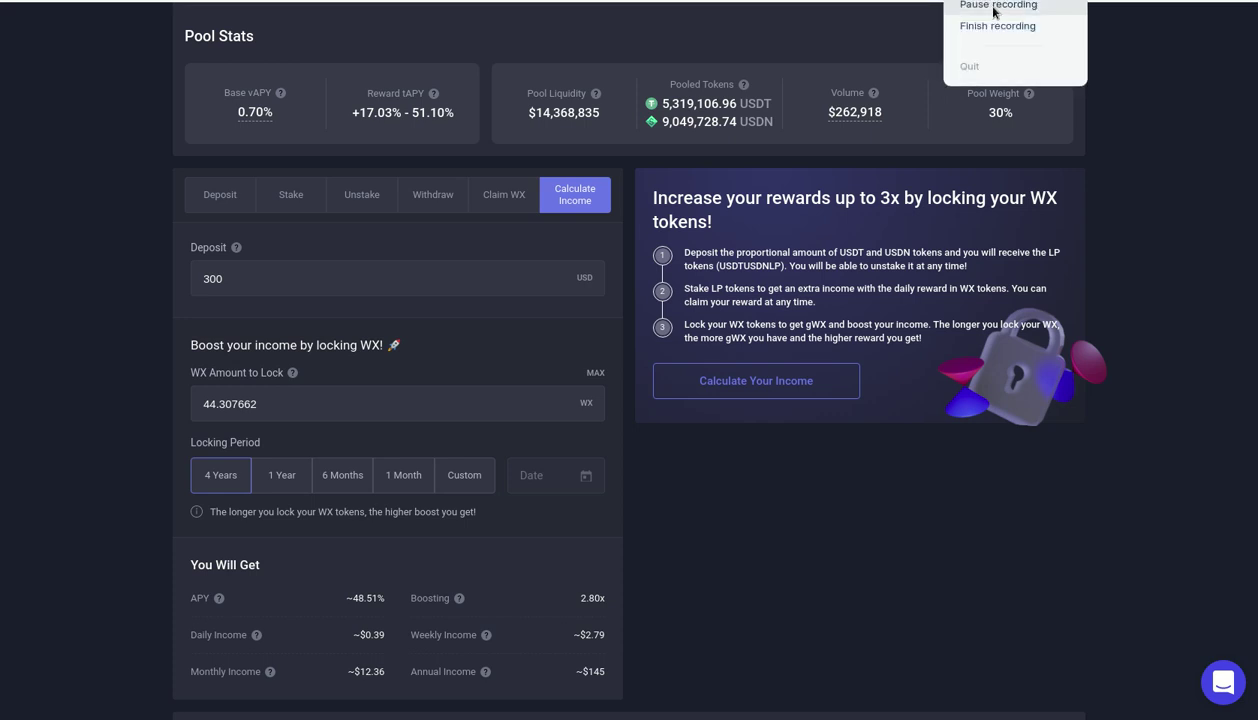
# Step: Open the wallet's assets and review which tokens could be exchanged
pyautogui.click(995, 8)
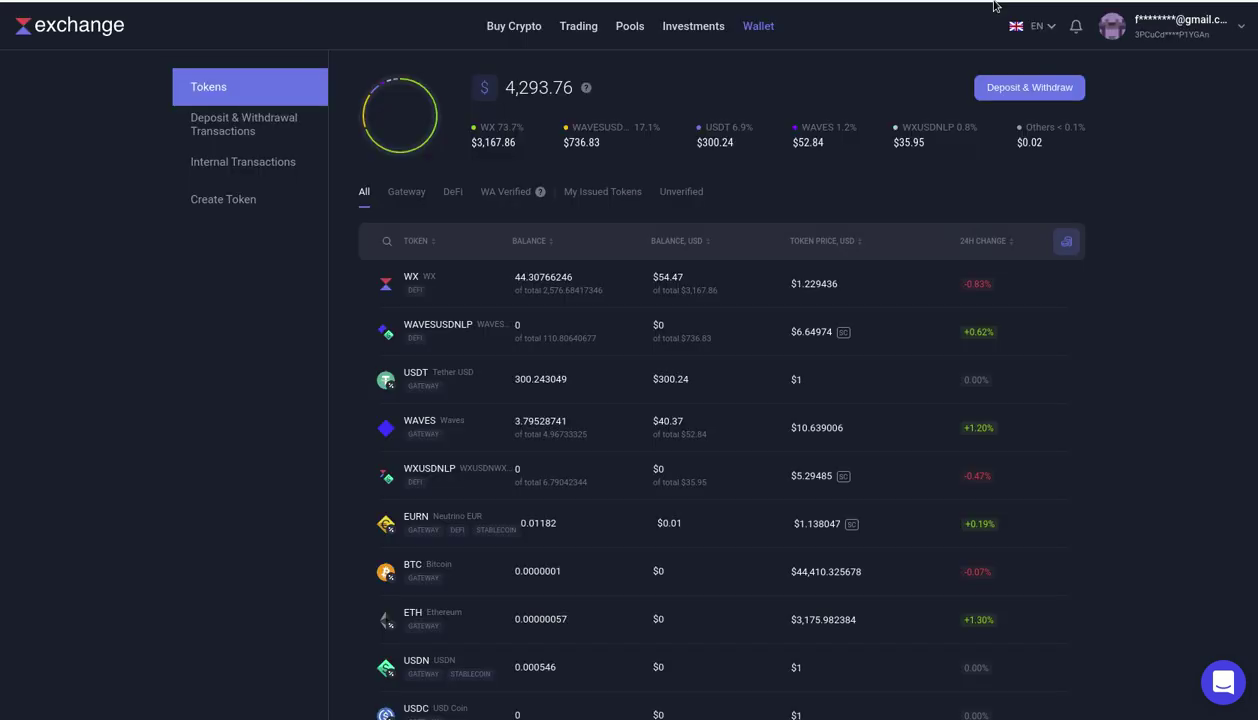
pyautogui.moveTo(758, 24)
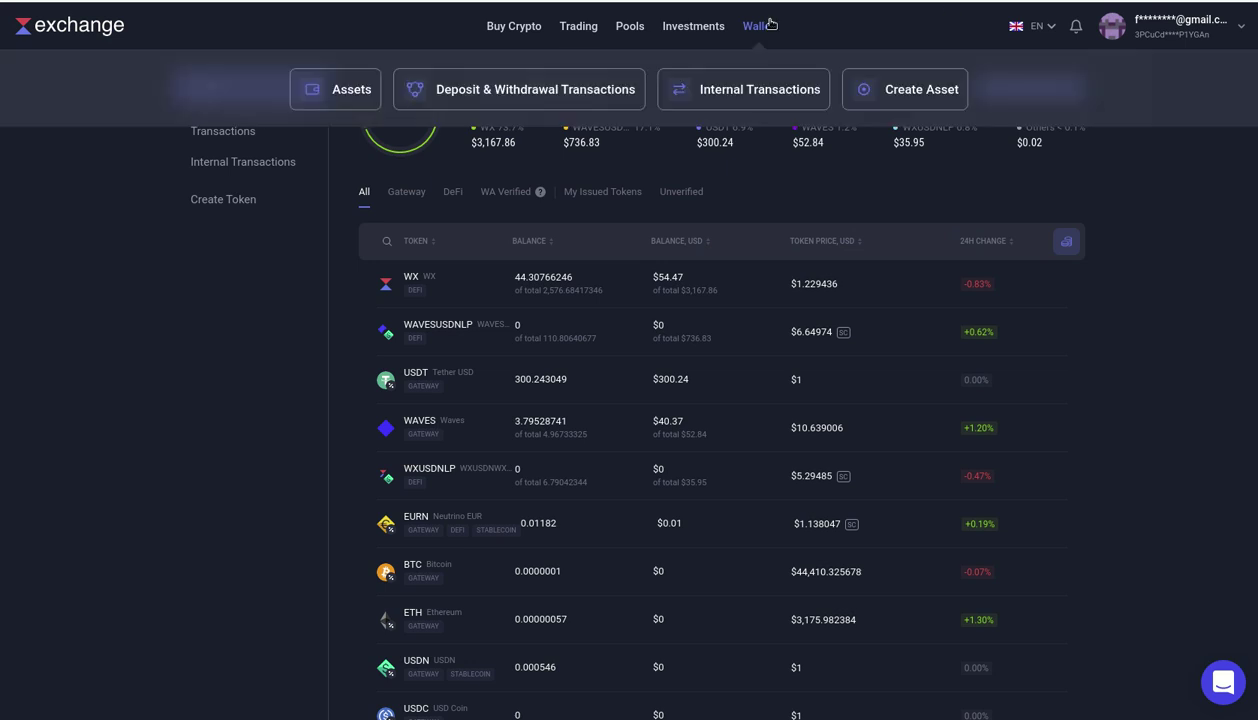
pyautogui.click(345, 85)
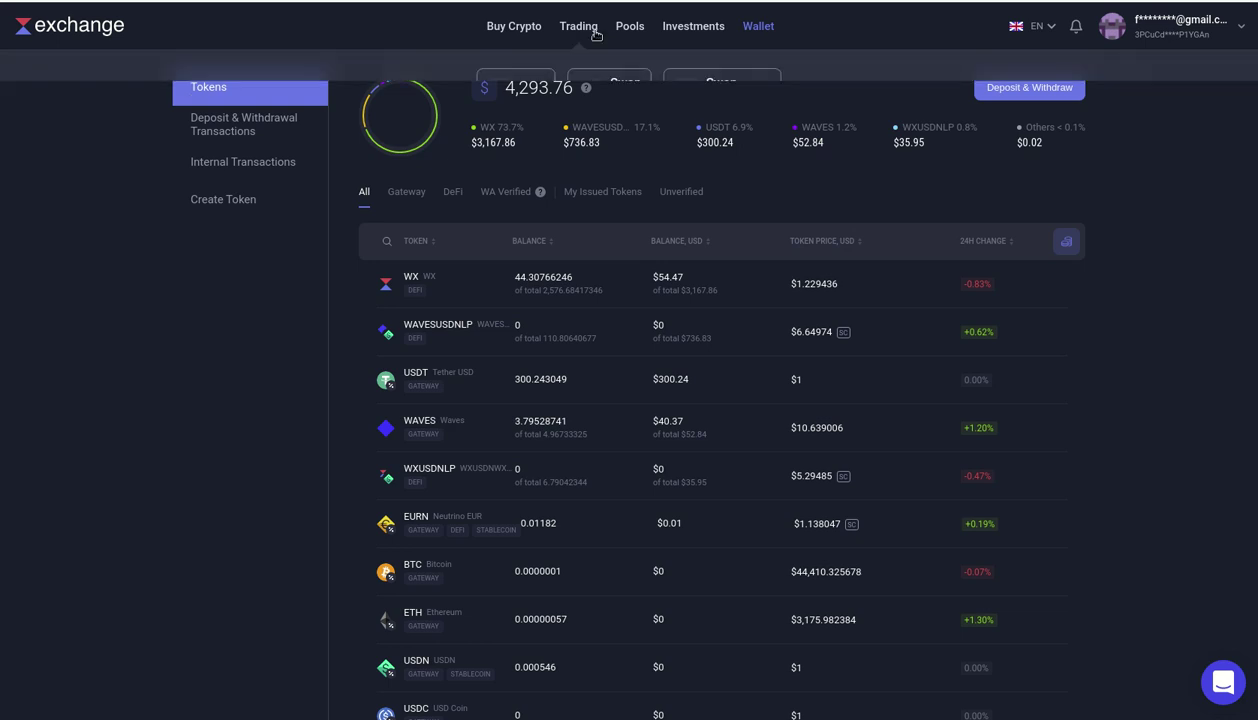
# Step: Open spot trading, mark the WAVES/USDN pair as a favourite, and look through the list of USDN pairs
pyautogui.moveTo(579, 24)
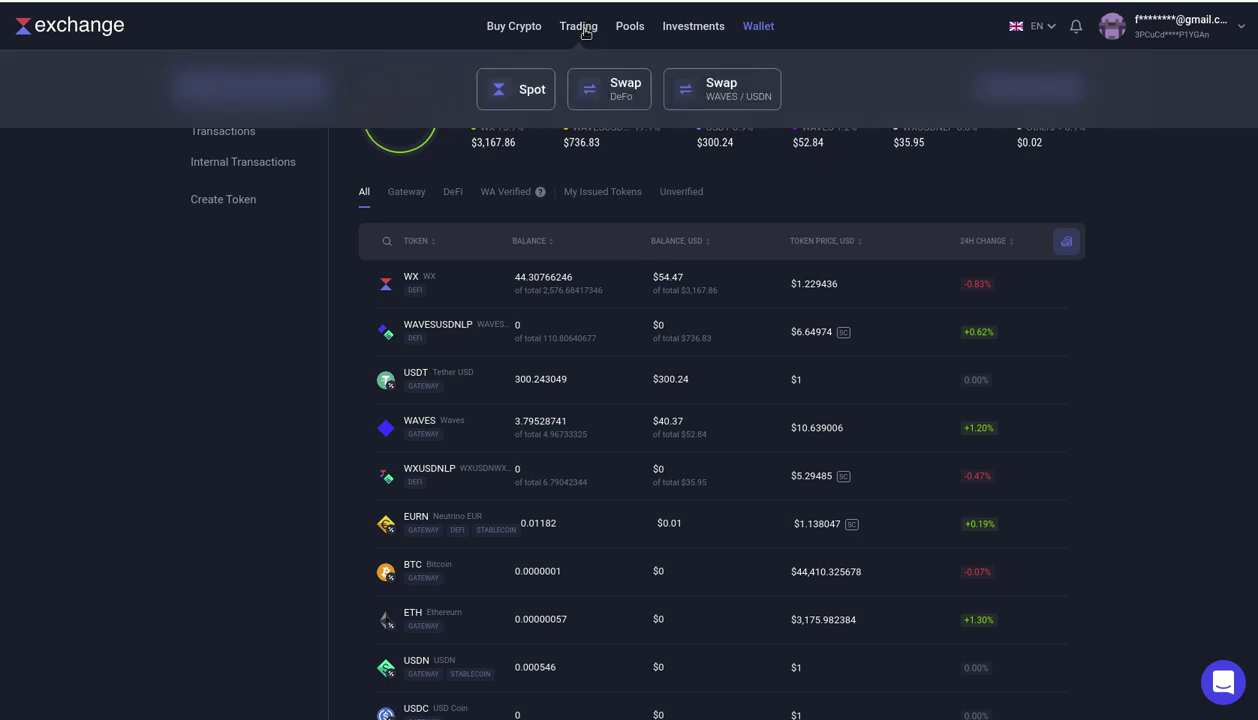
pyautogui.click(524, 88)
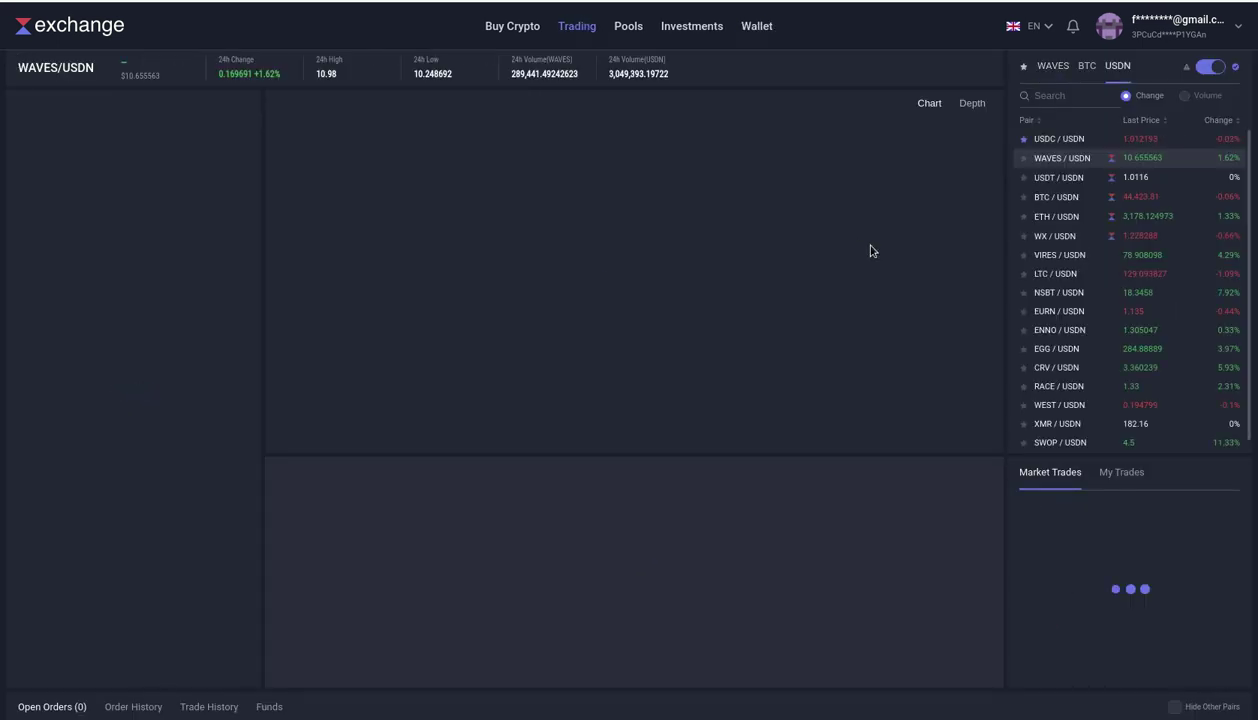
pyautogui.click(1023, 158)
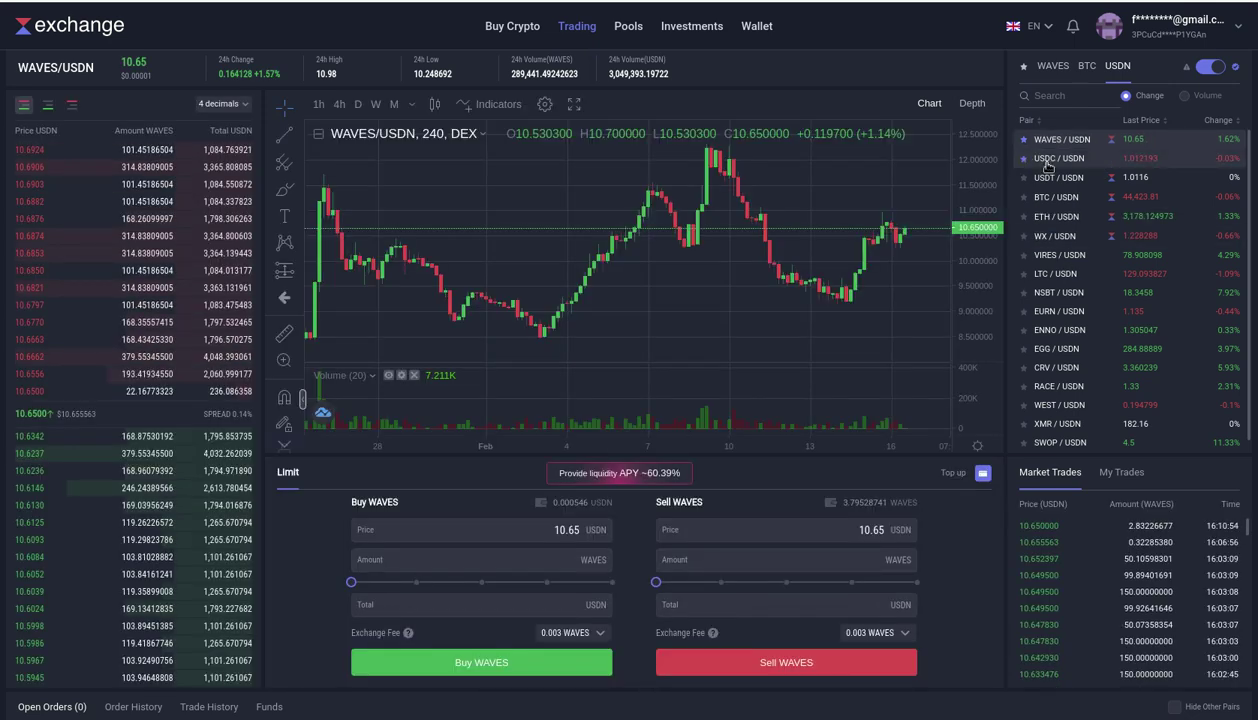
pyautogui.scroll(-1, 1062, 250)
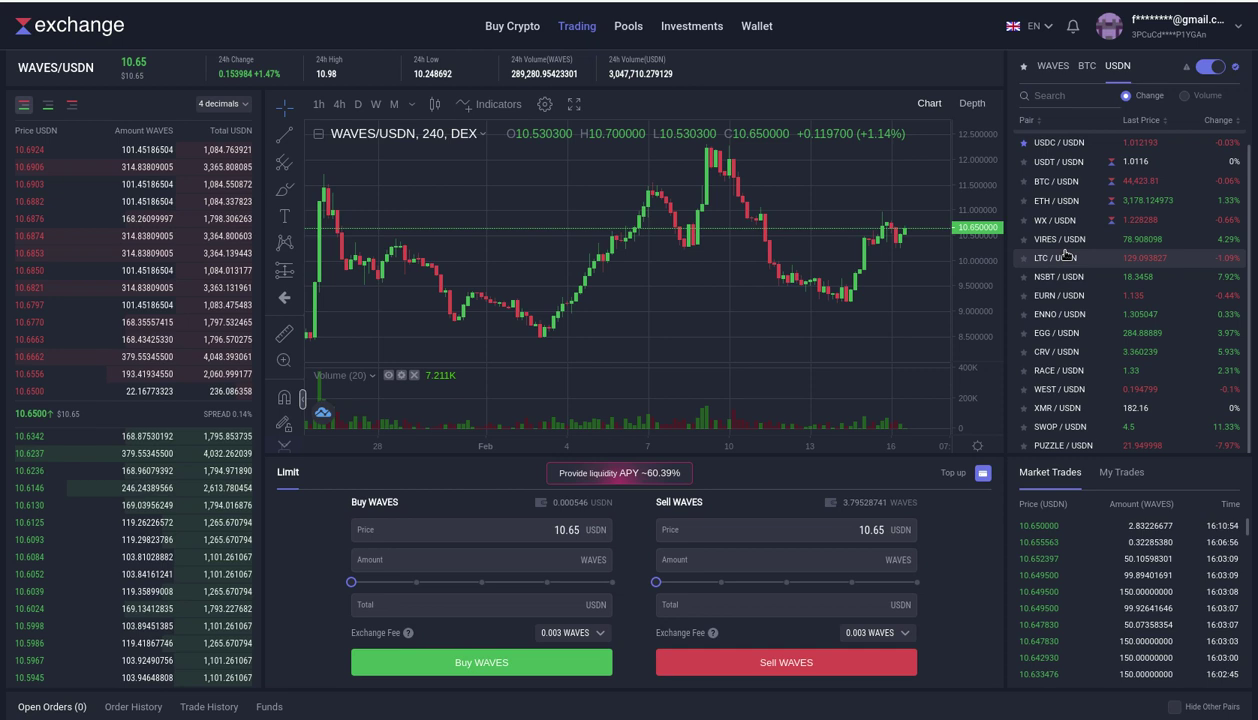
pyautogui.scroll(1, 1066, 256)
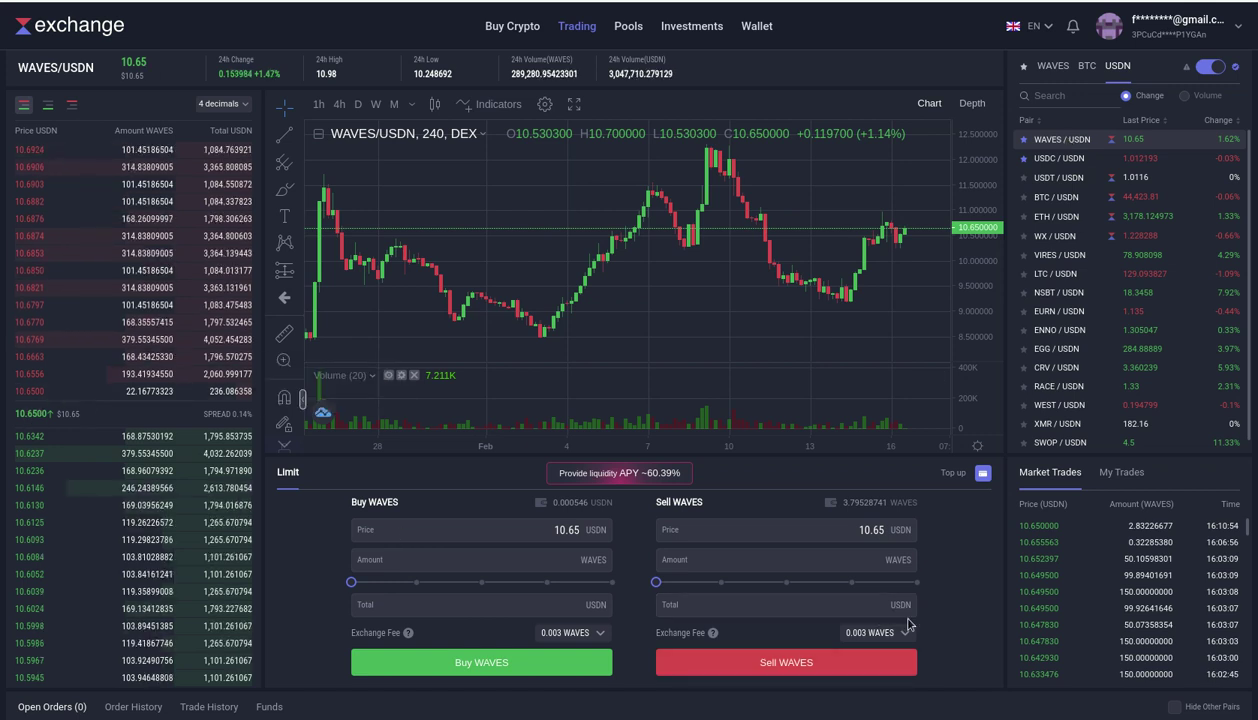
# Step: Place a limit order selling the full available 3.79228741 WAVES at 10.65 USDN and check it among the open orders
pyautogui.click(916, 583)
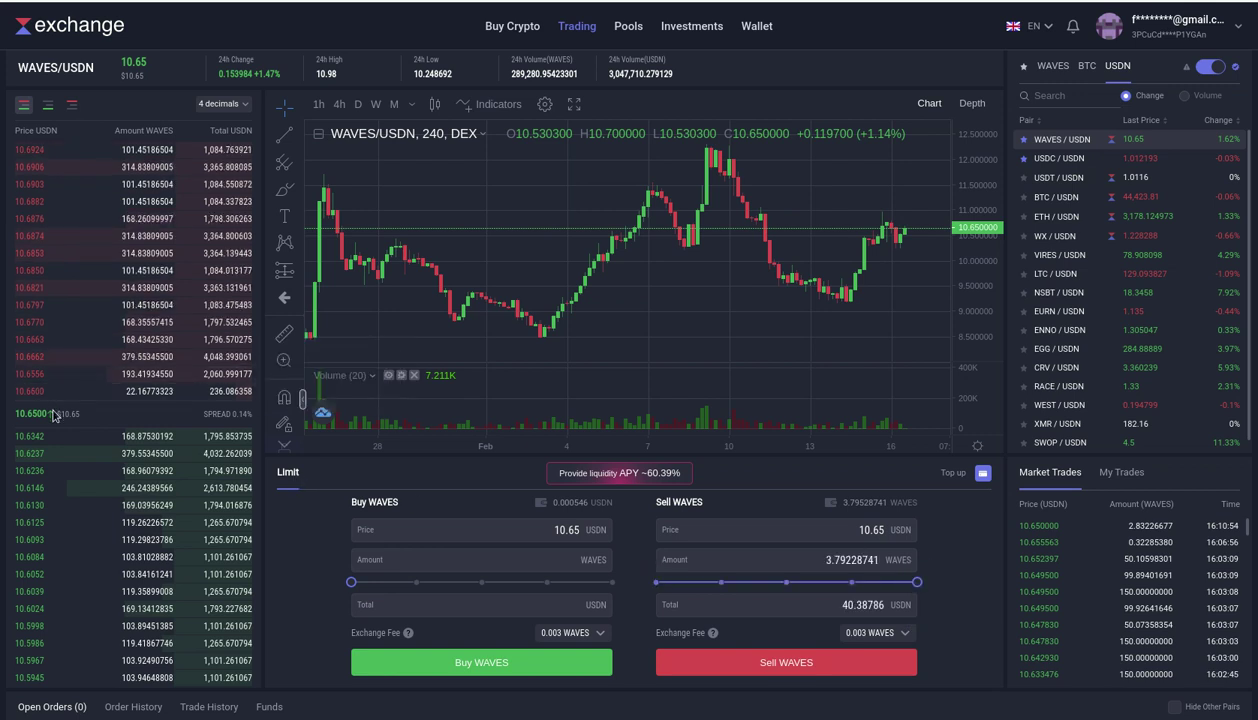
pyautogui.click(806, 668)
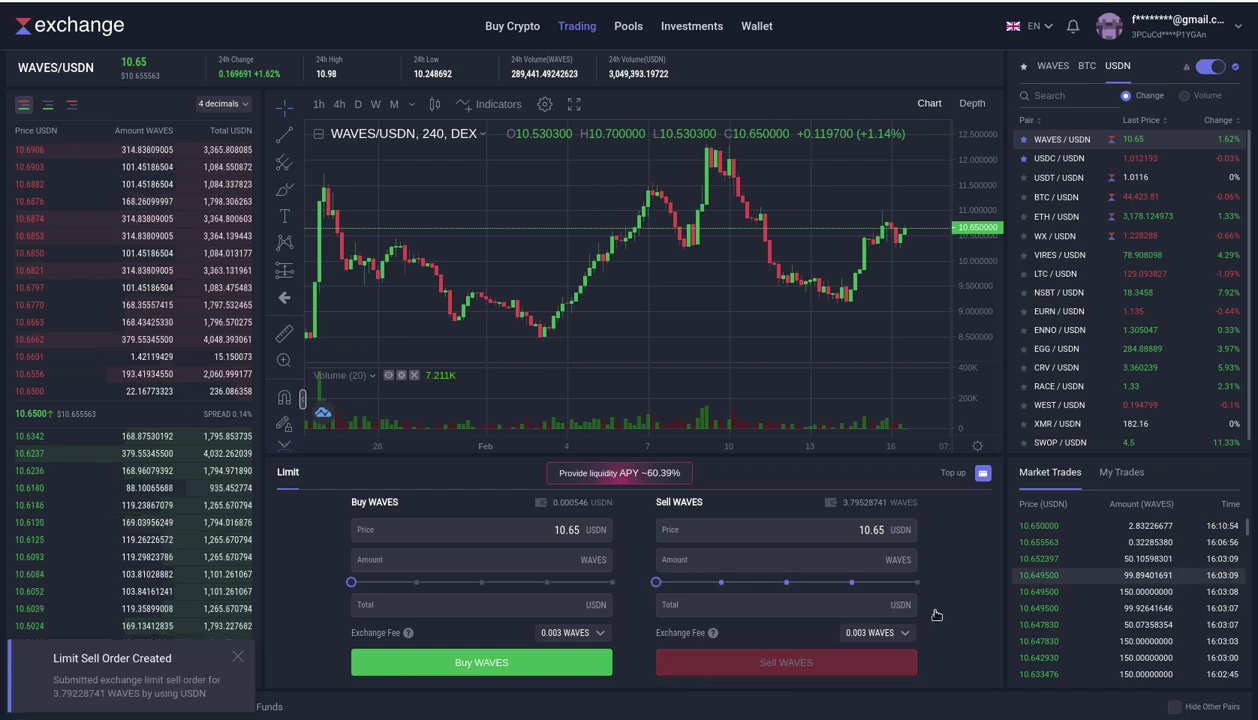
pyautogui.scroll(-2, 975, 545)
pyautogui.scroll(-1, 983, 534)
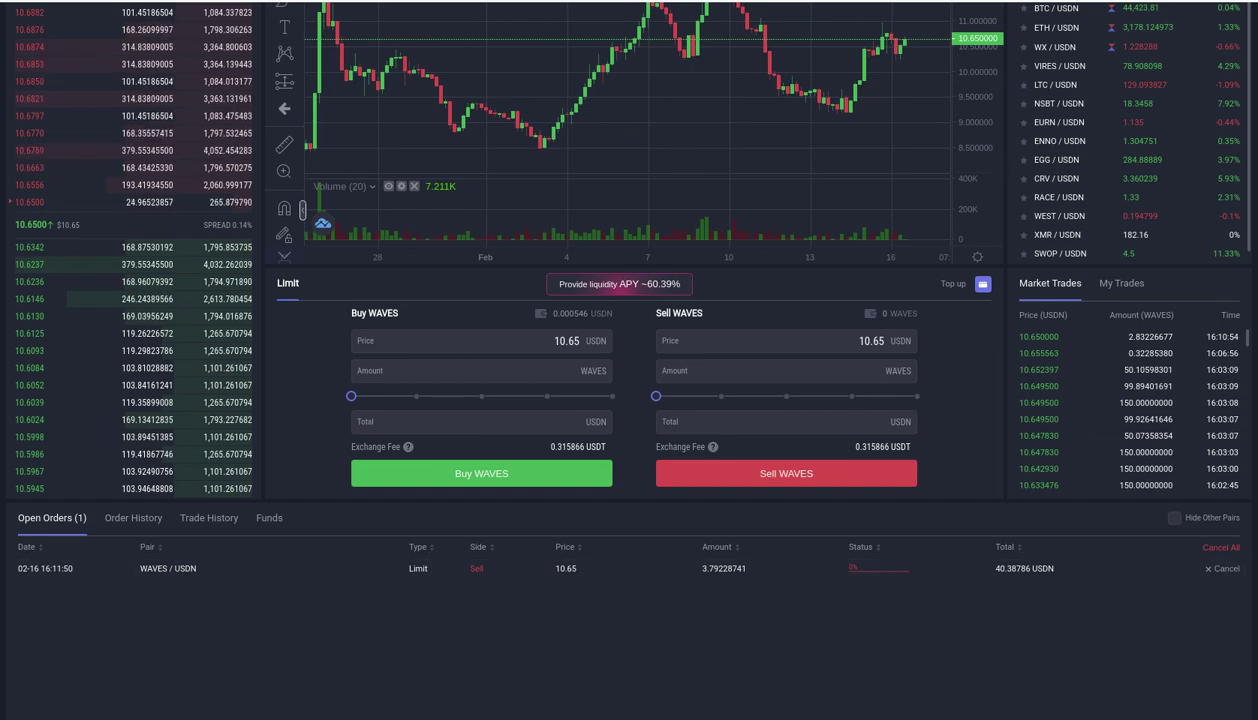
pyautogui.click(965, 10)
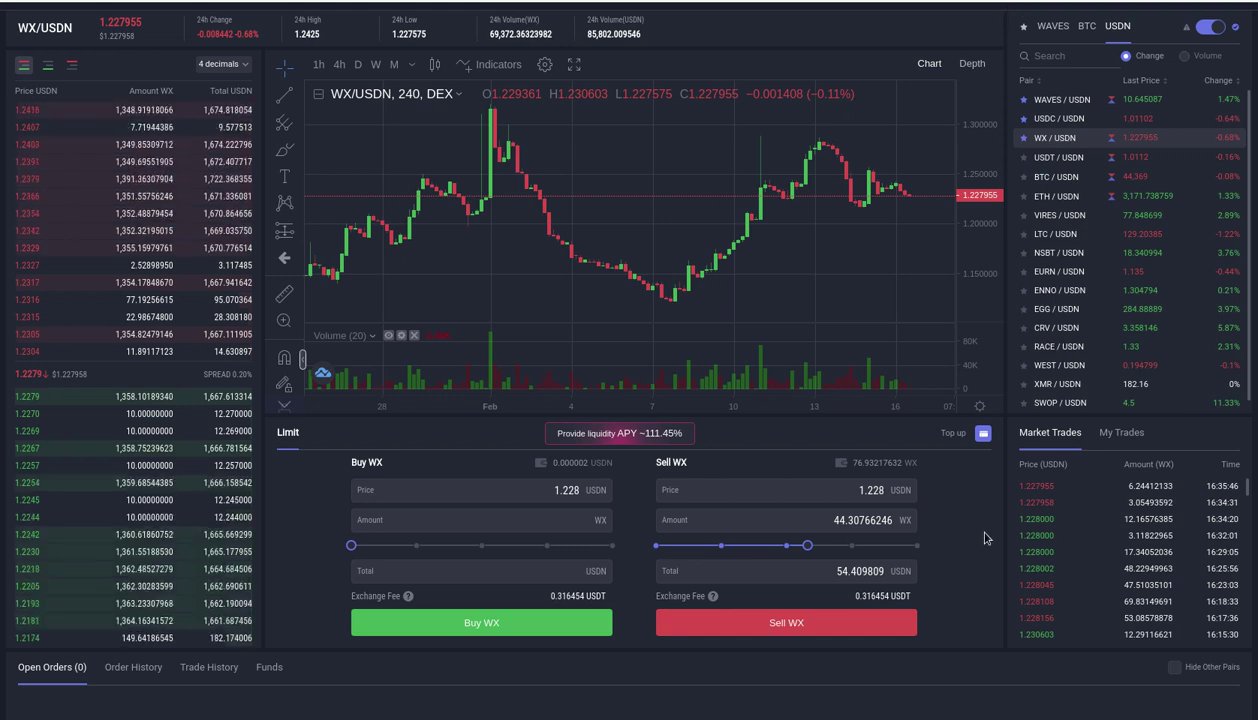
# Step: Mark the WX/USDN pair as a favourite and return to the wallet's assets to check the WX balance
pyautogui.click(1024, 138)
pyautogui.scroll(1, 1052, 92)
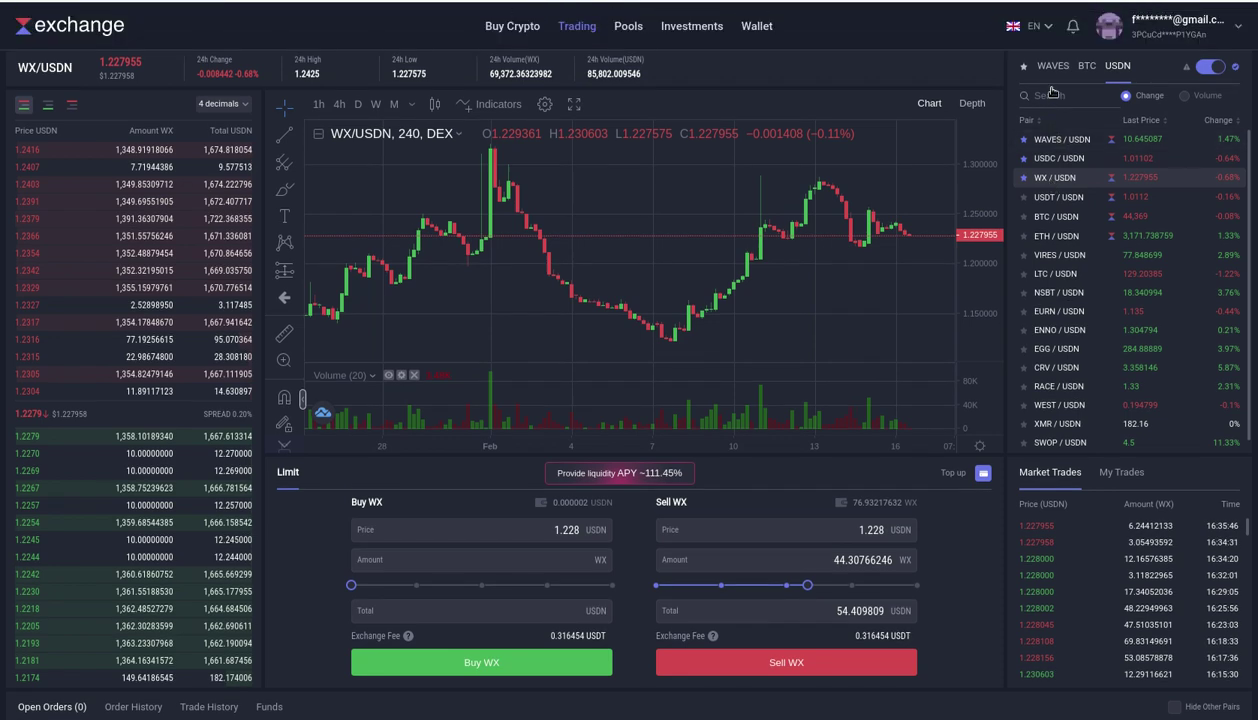
pyautogui.click(769, 32)
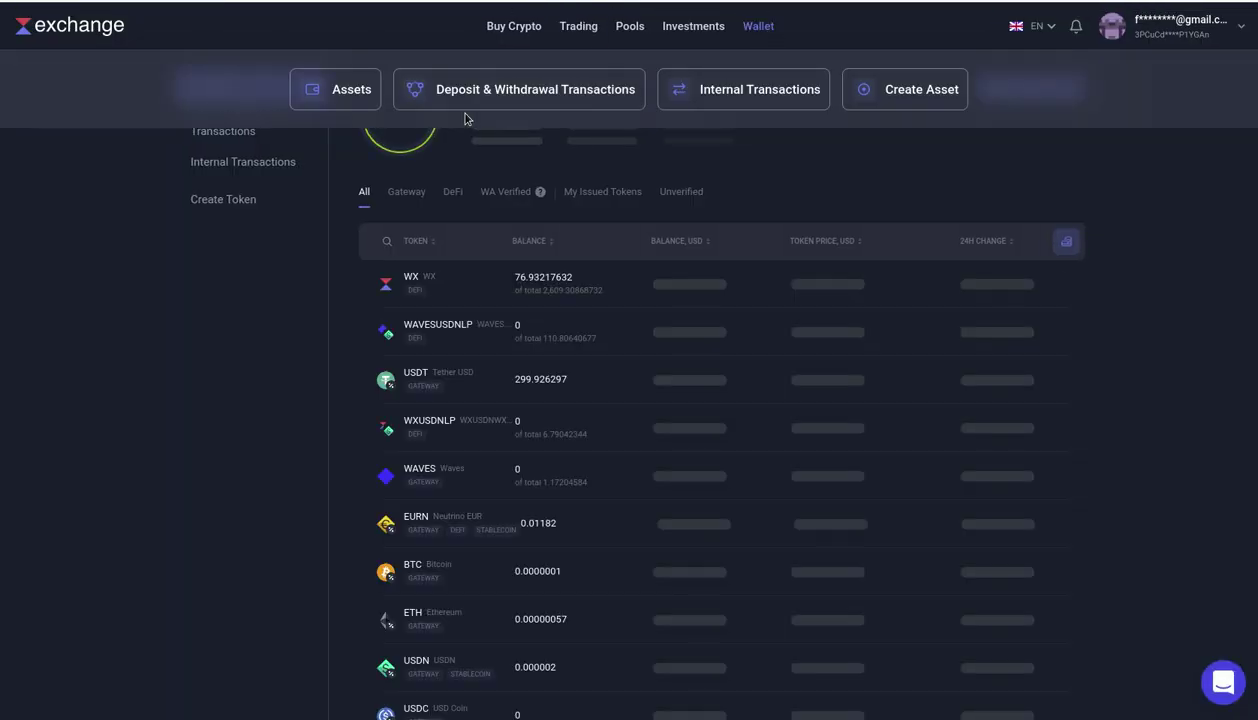
pyautogui.click(349, 100)
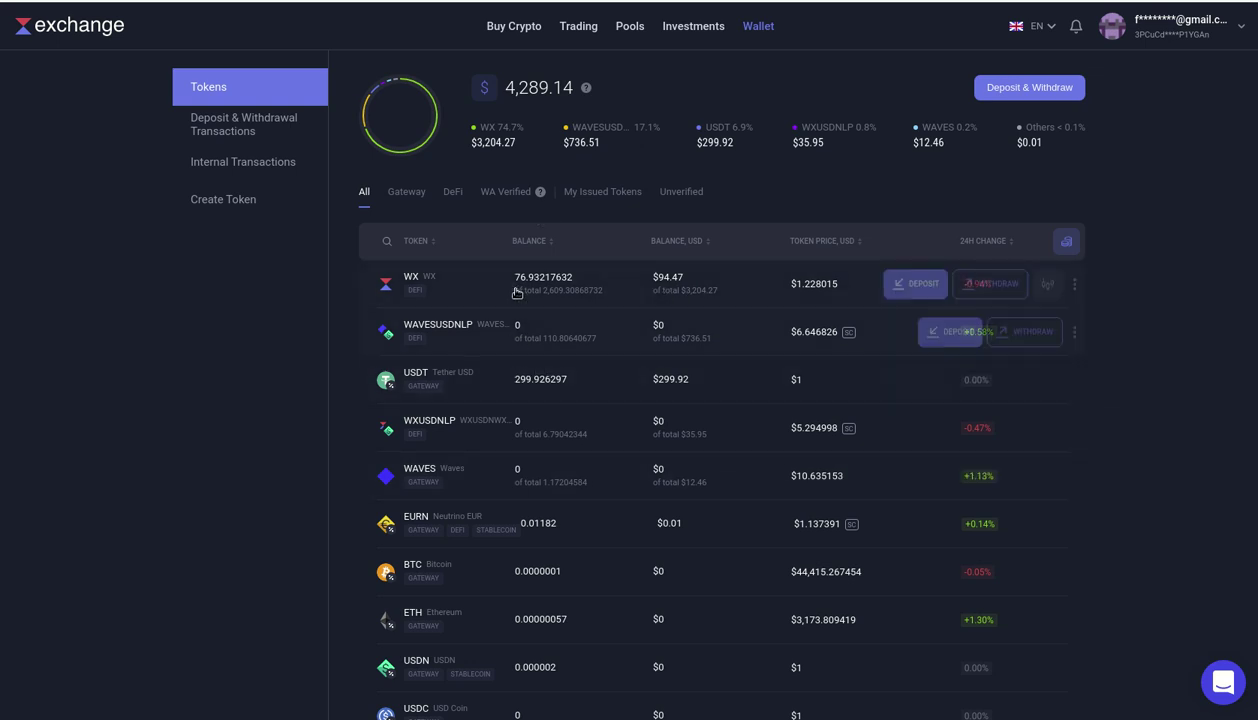
pyautogui.moveTo(517, 293)
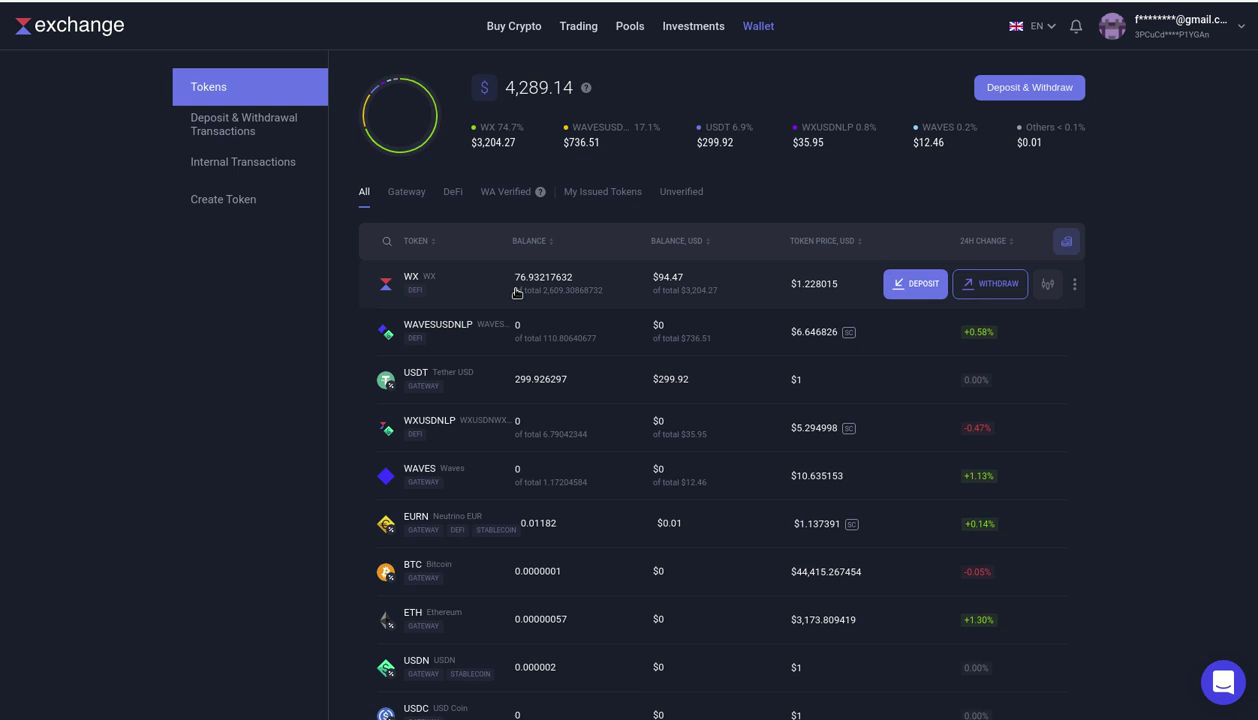
# Step: Open the USDT/USDN pool from the liquidity pools and bring up its income calculator
pyautogui.moveTo(624, 30)
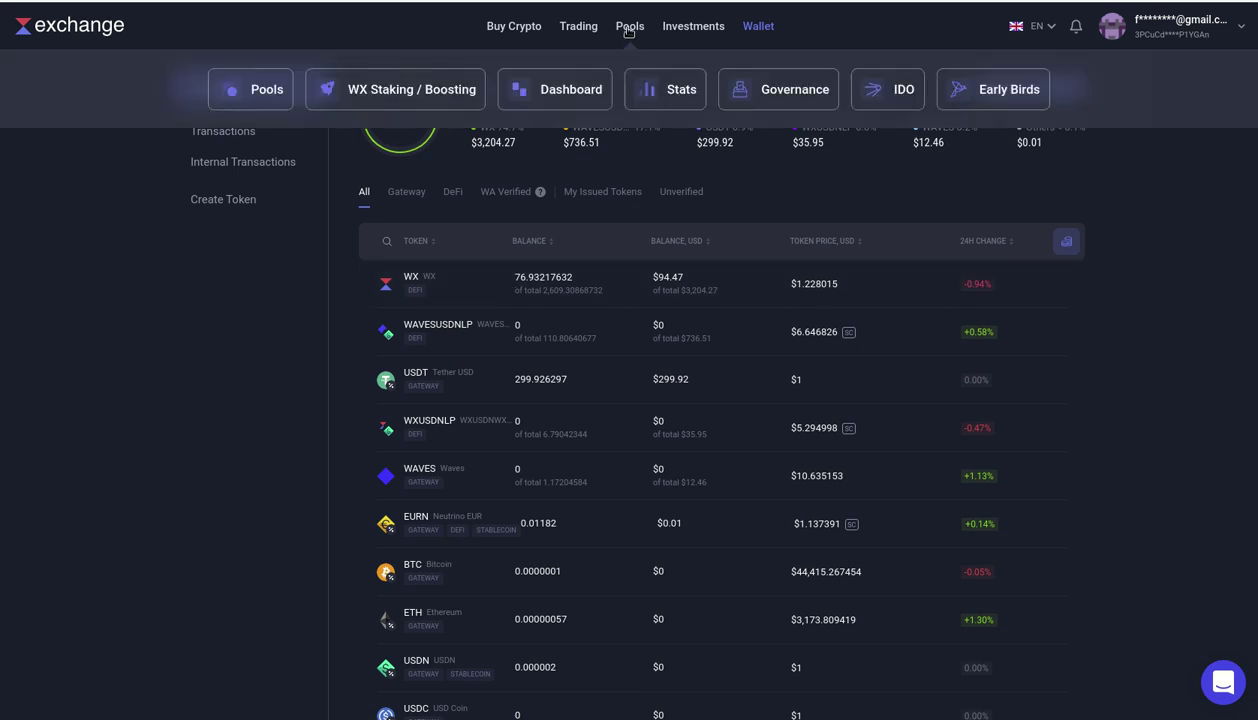
pyautogui.click(629, 31)
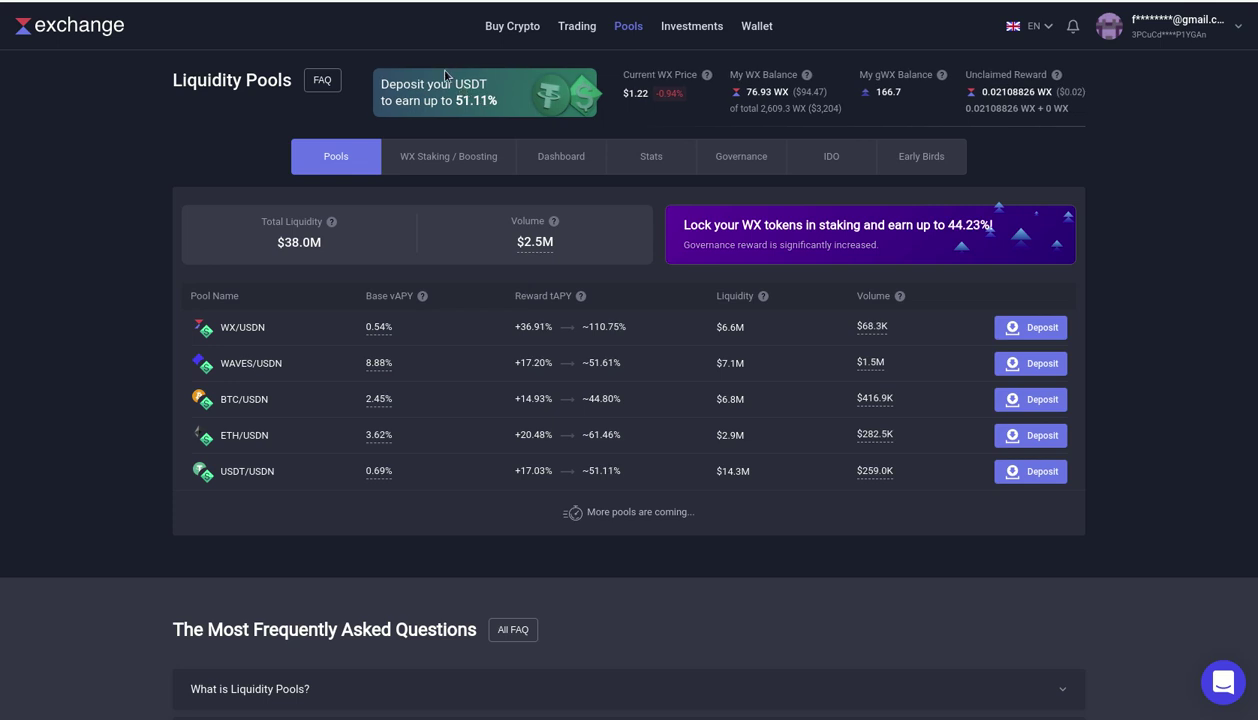
pyautogui.click(453, 92)
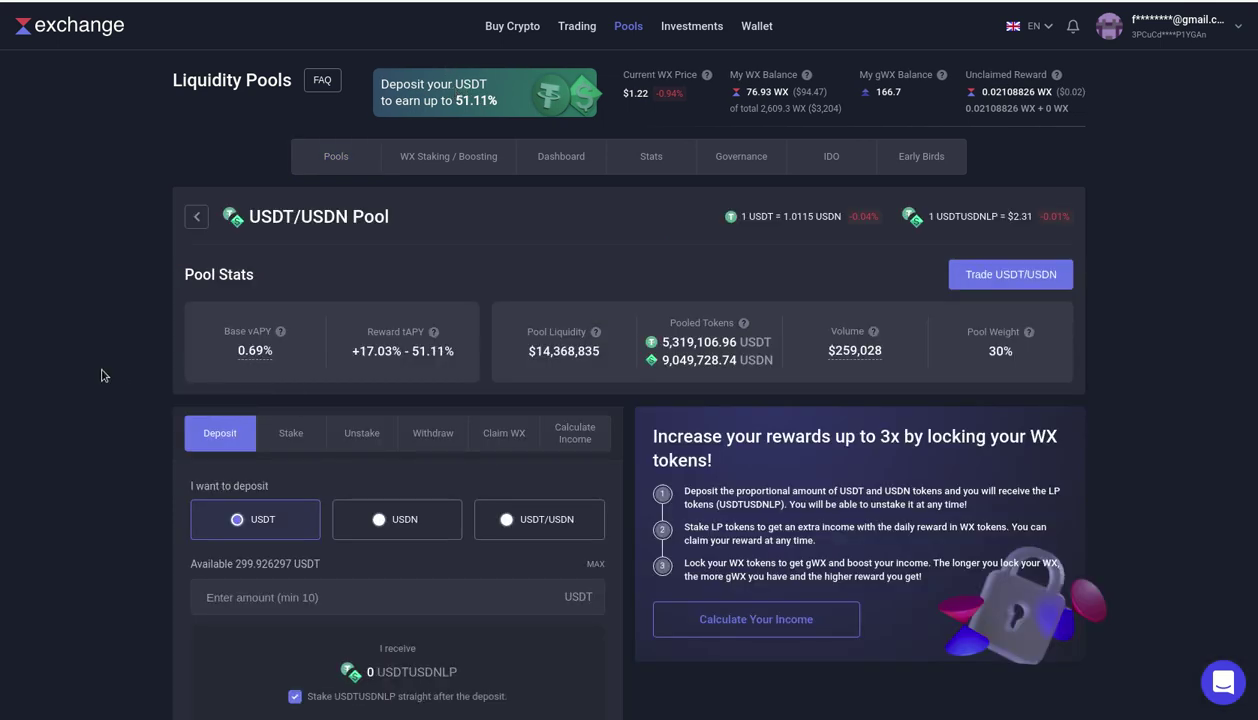
pyautogui.click(580, 432)
pyautogui.scroll(-1, 126, 393)
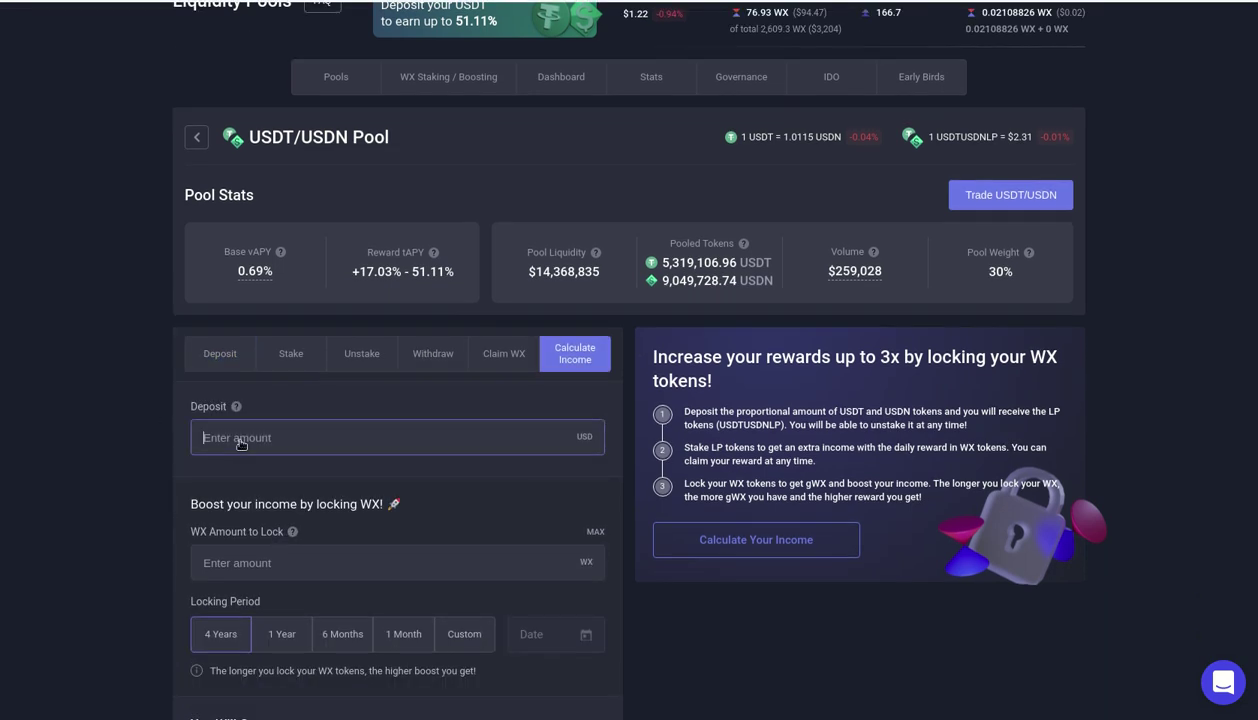
# Step: Calculate the pool income for a 300 USD deposit with the maximum available 76.932176 WX locked for 4 years
pyautogui.click(241, 444)
pyautogui.write('300')
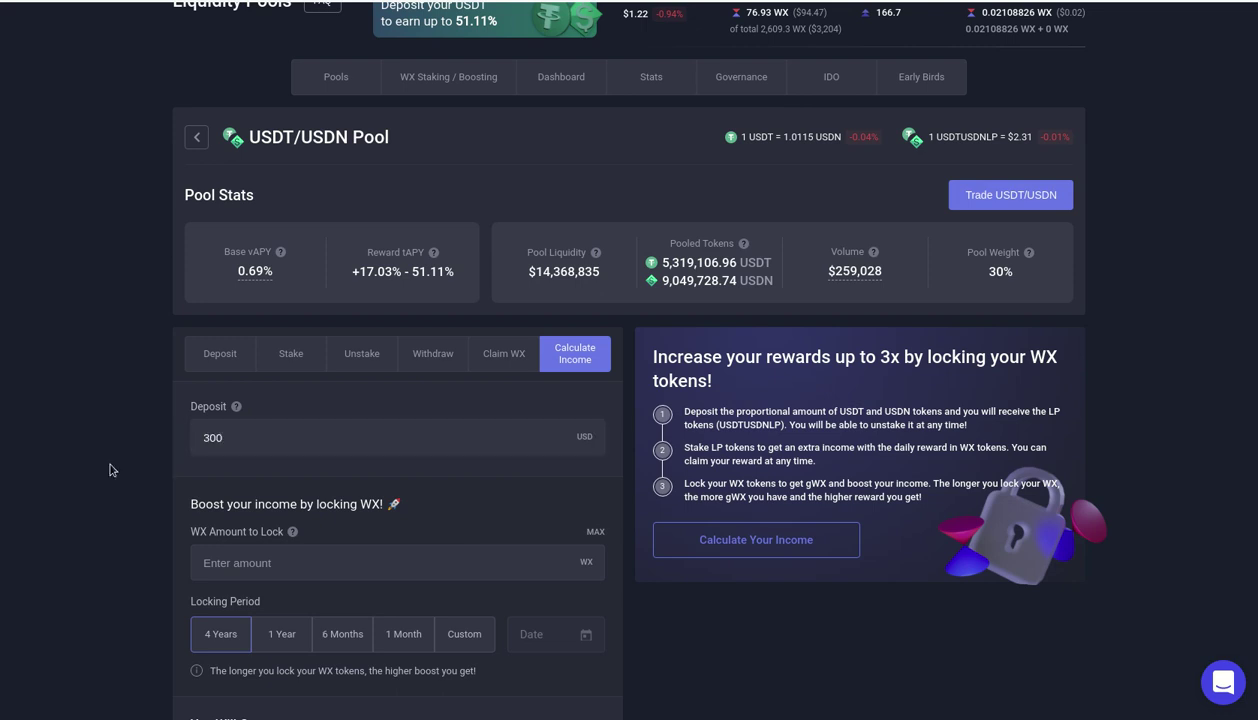
pyautogui.click(595, 531)
pyautogui.scroll(-3, 70, 435)
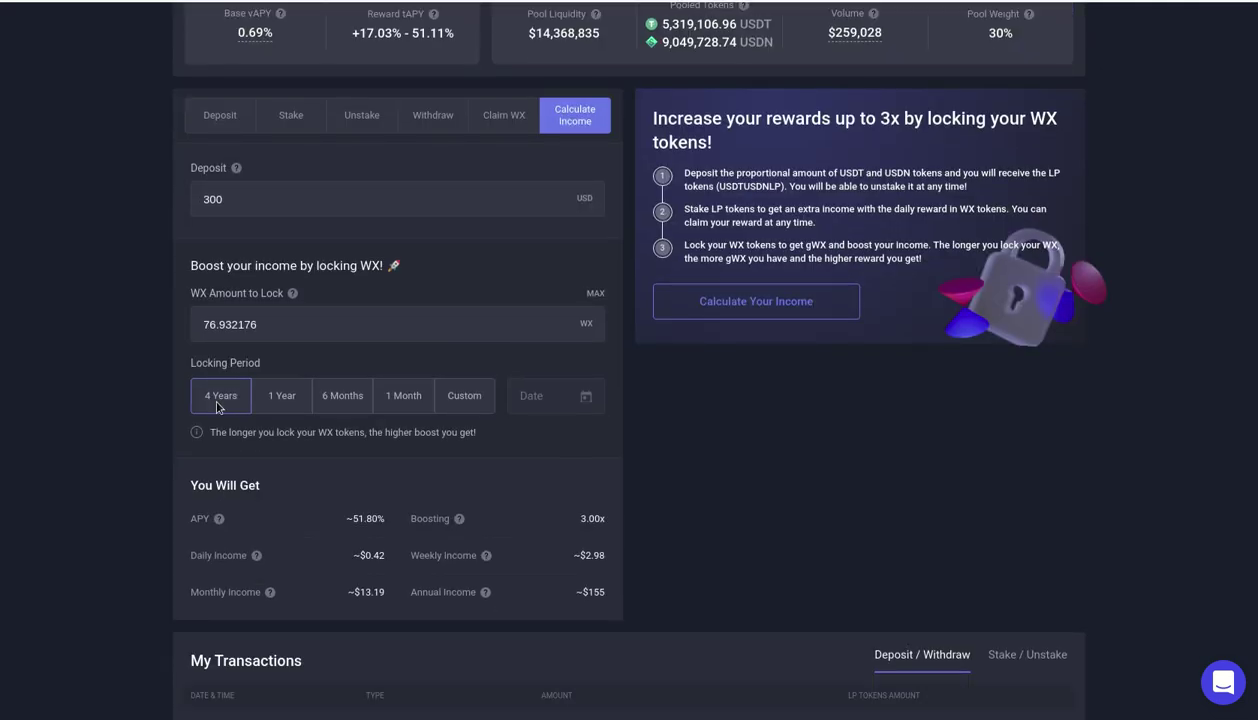
# Step: Examine the estimated APY, the boosting factor and the annual income, comparing them with the pool stats
pyautogui.moveTo(385, 522); pyautogui.dragTo(344, 524)
pyautogui.scroll(3, 0, 370)
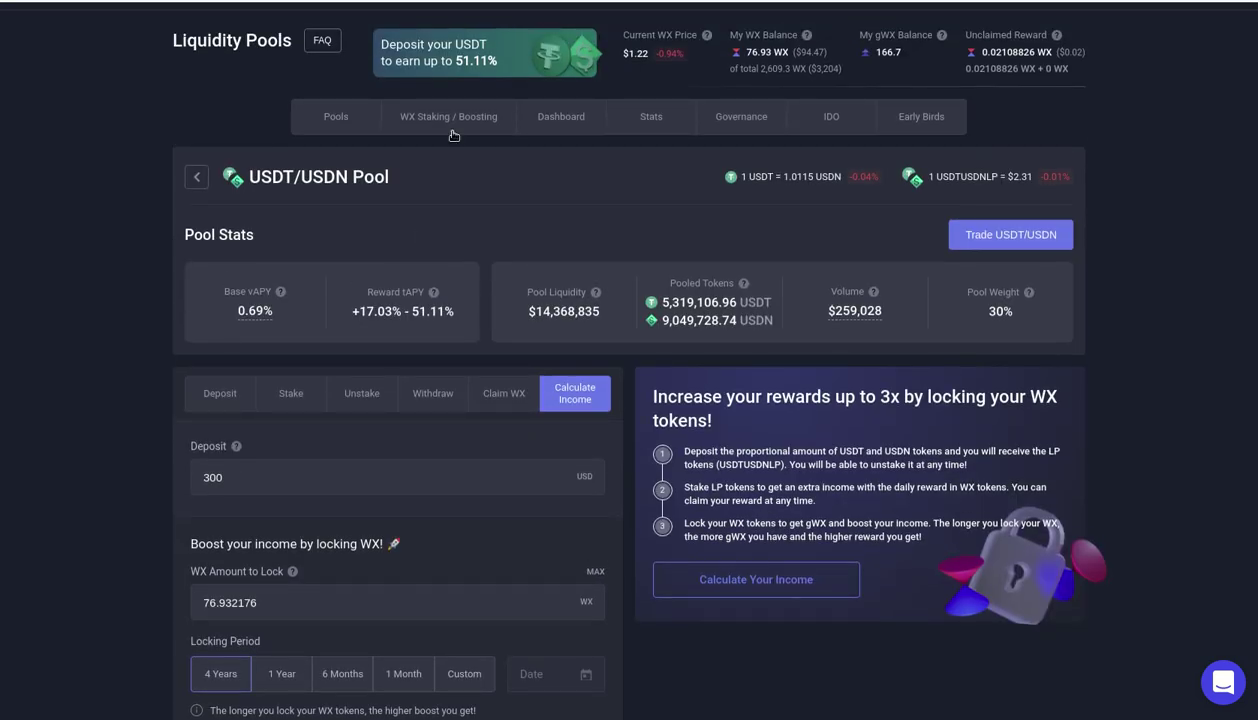
pyautogui.scroll(-2, 96, 483)
pyautogui.scroll(-1, 150, 515)
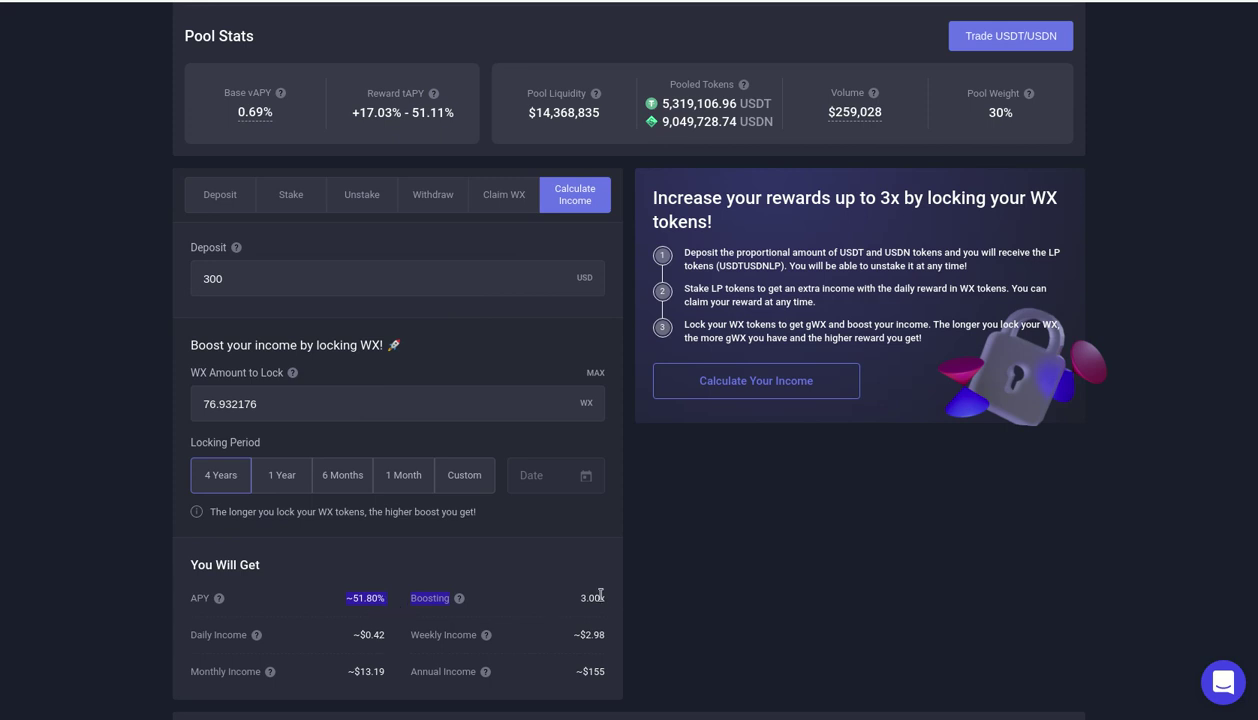
pyautogui.moveTo(614, 605); pyautogui.dragTo(580, 598)
pyautogui.scroll(-2, 137, 515)
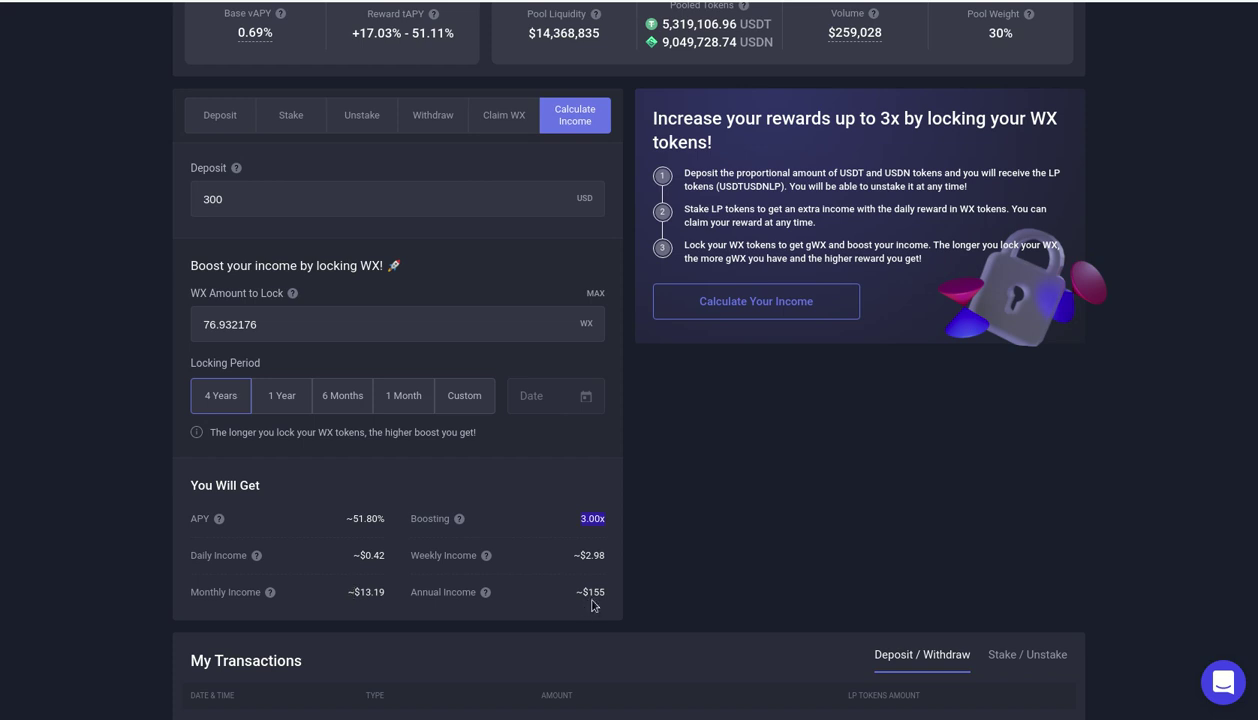
pyautogui.moveTo(587, 594); pyautogui.dragTo(607, 598)
pyautogui.scroll(2, 744, 508)
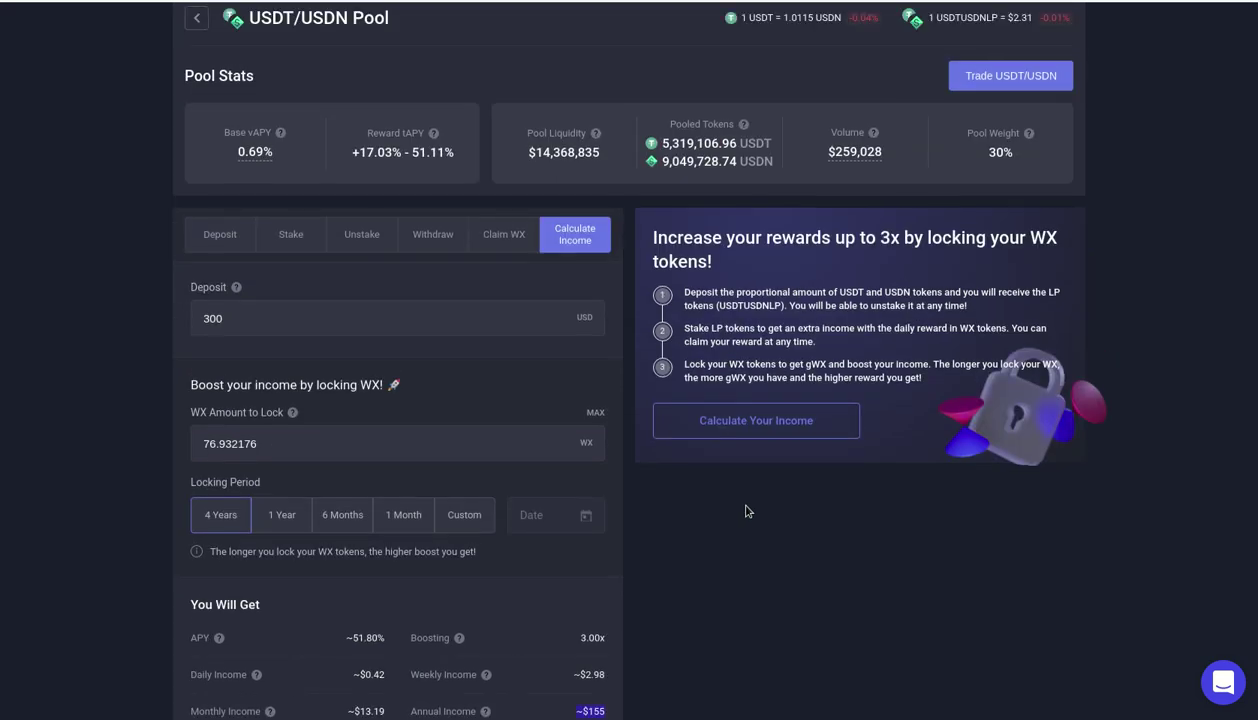
pyautogui.scroll(2, 745, 510)
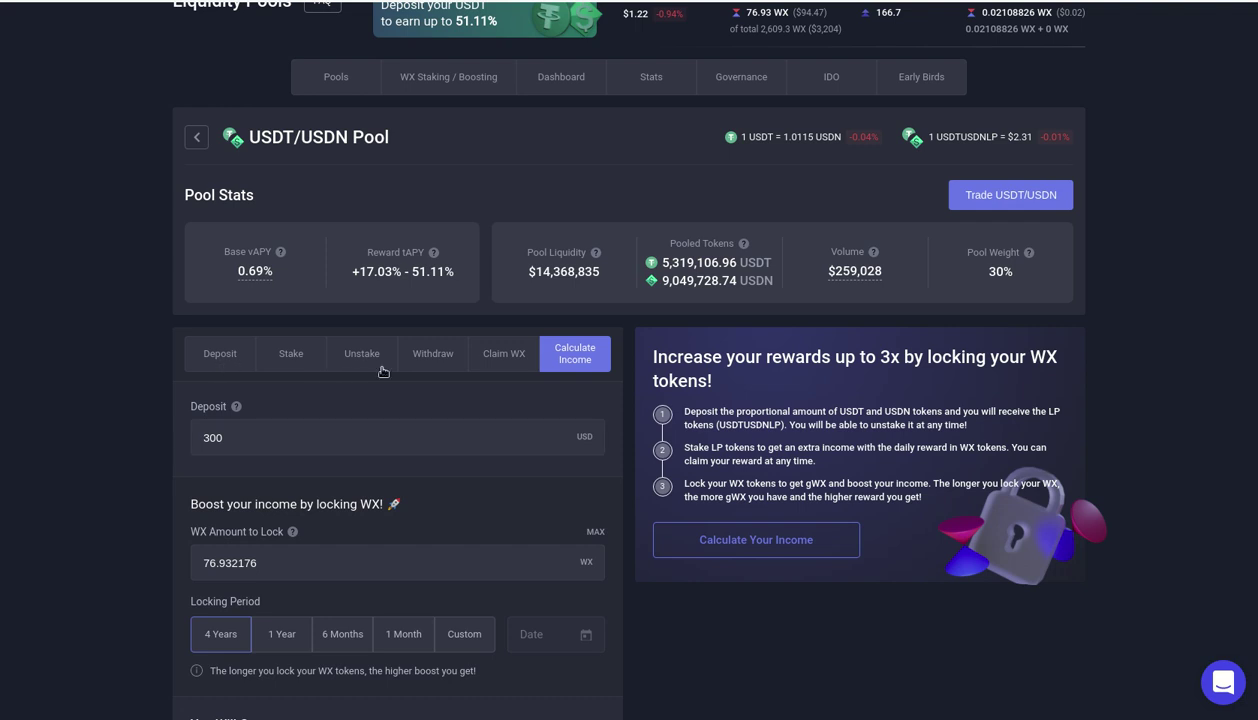
# Step: Look at the pool's staking form, then fill the USDT deposit with the maximum available 299.926297 USDT, keeping direct staking enabled
pyautogui.click(292, 356)
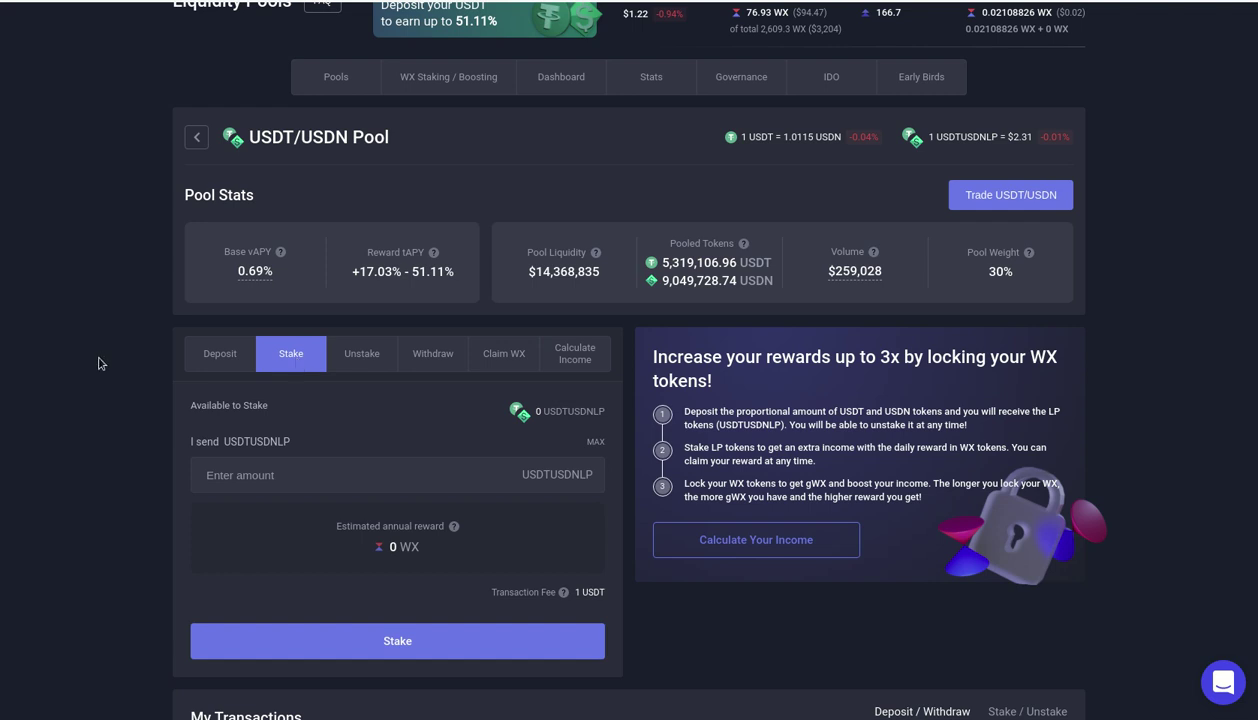
pyautogui.scroll(2, 470, 85)
pyautogui.click(460, 90)
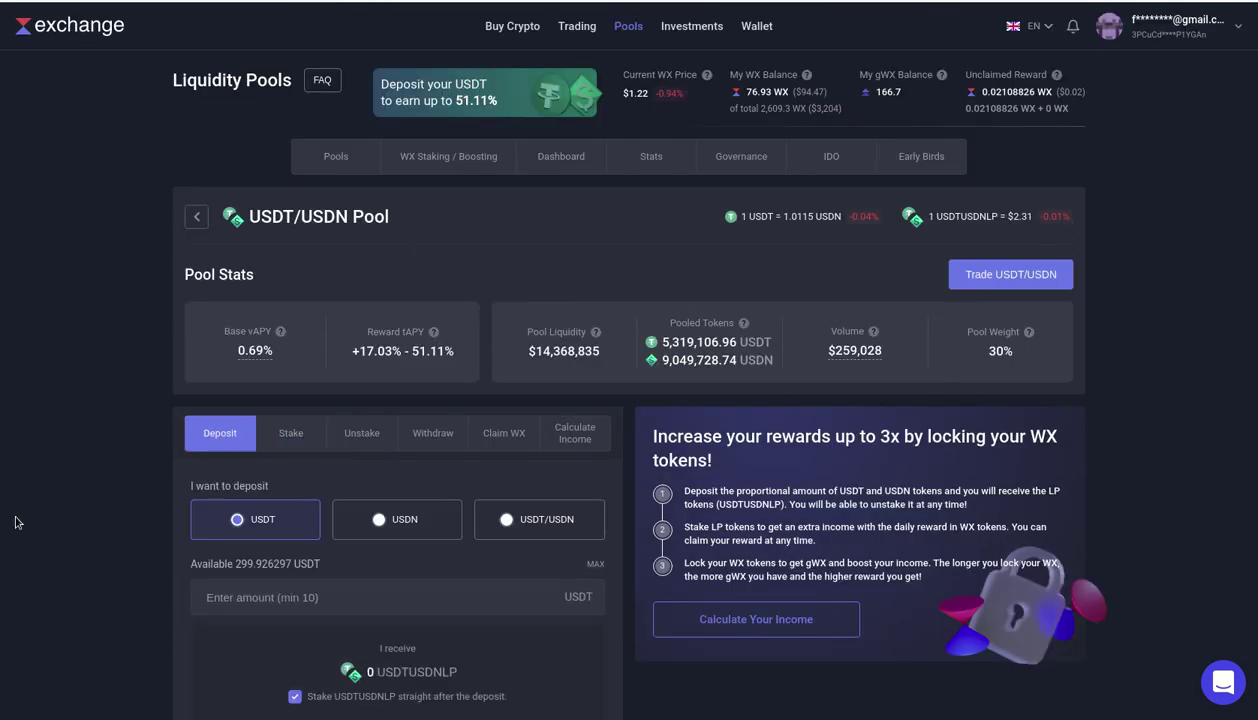
pyautogui.scroll(-1, 150, 495)
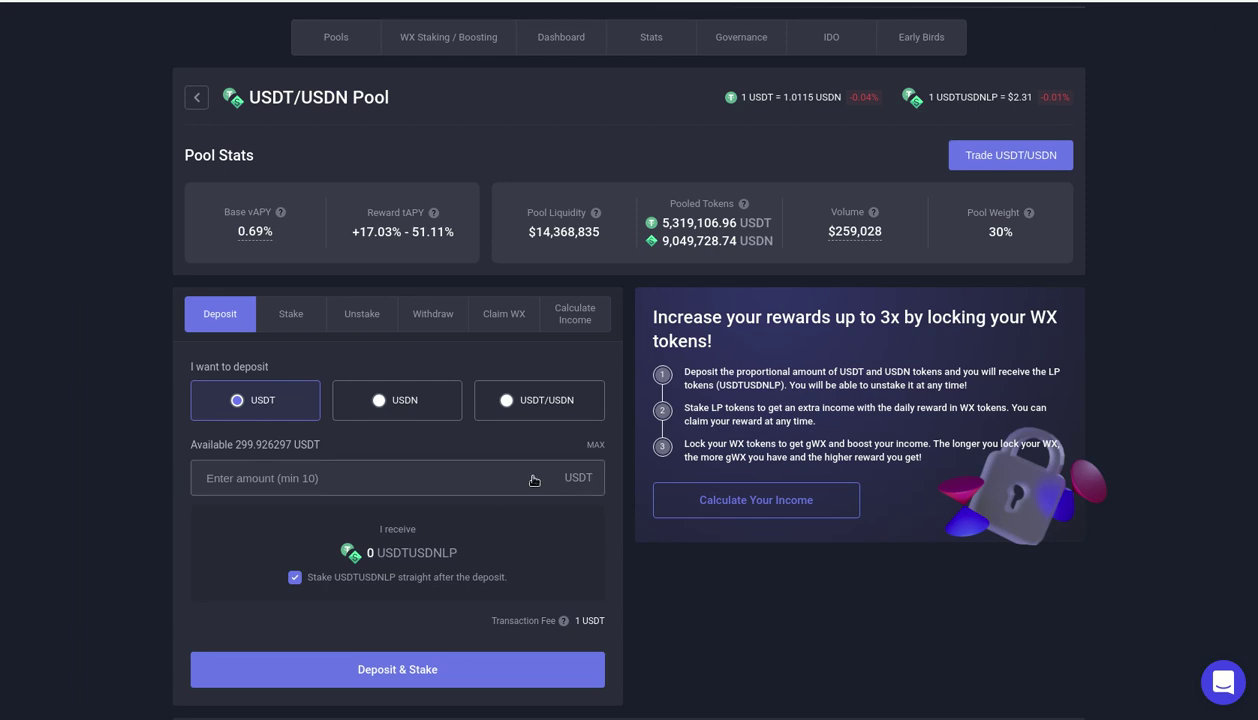
pyautogui.click(595, 446)
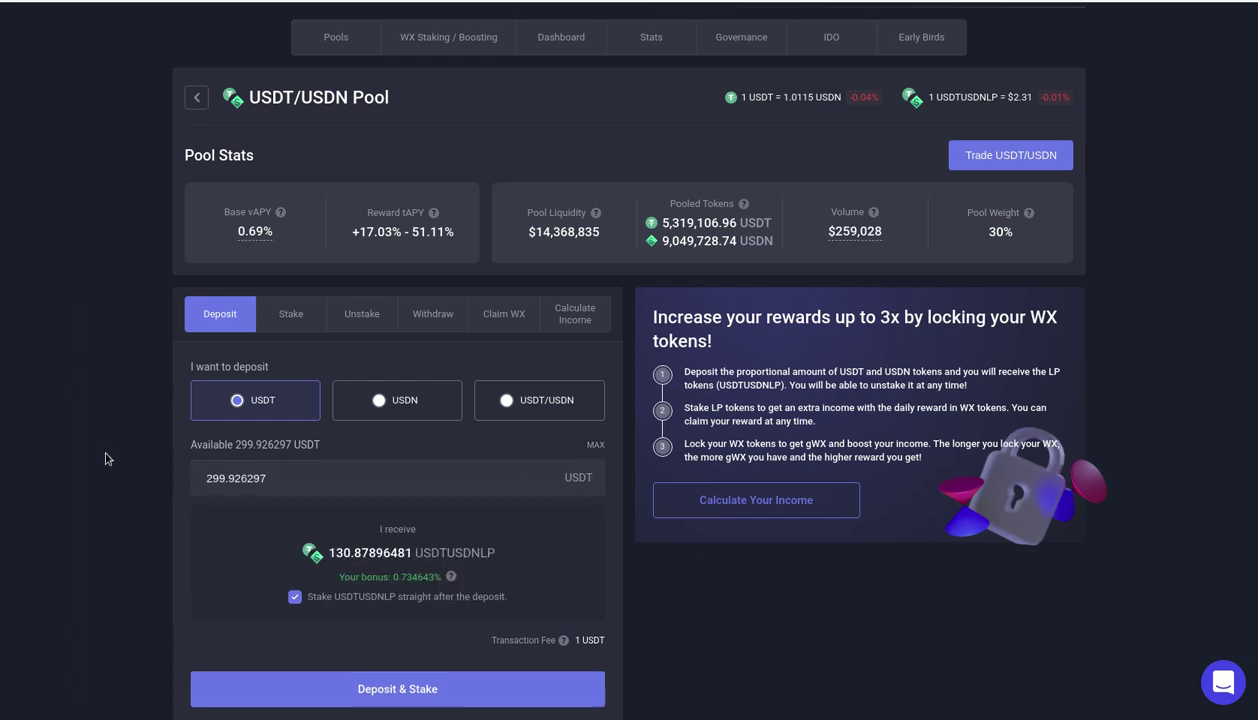
pyautogui.scroll(-2, 107, 455)
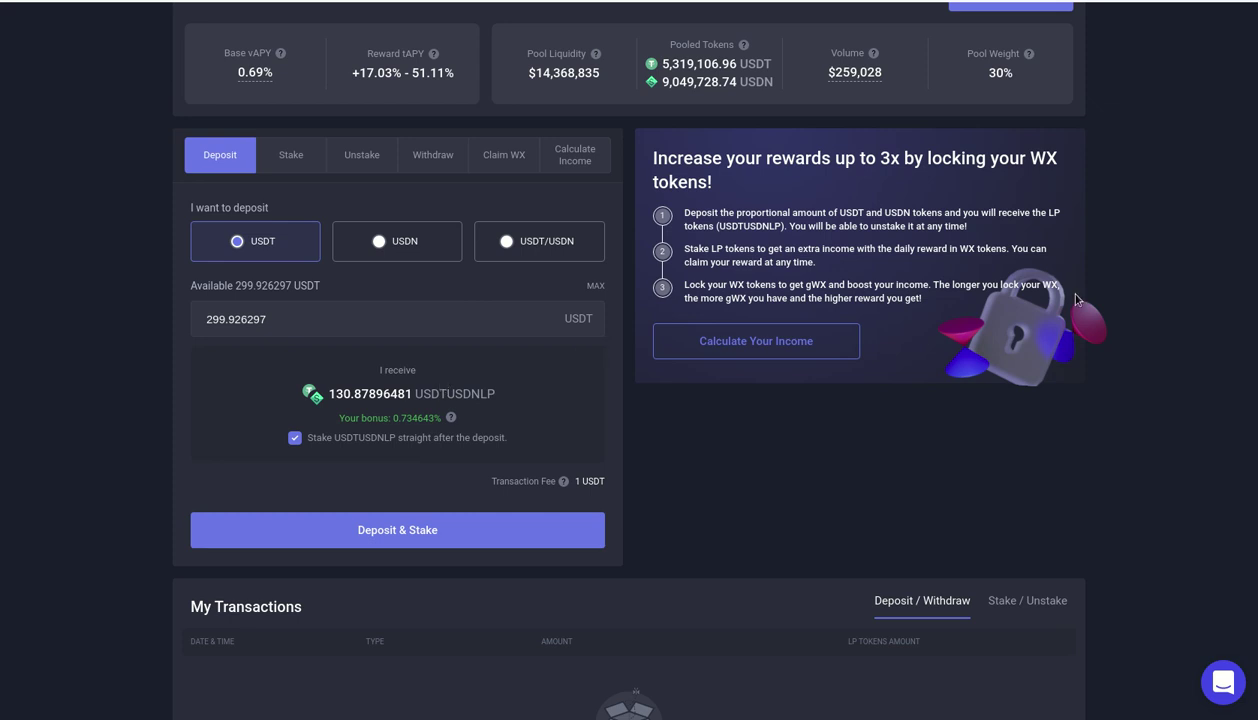
# Step: Review the liquidity positions on the dashboard and reopen the USDT/USDN pool to check its personal stats and incomes
pyautogui.click(568, 160)
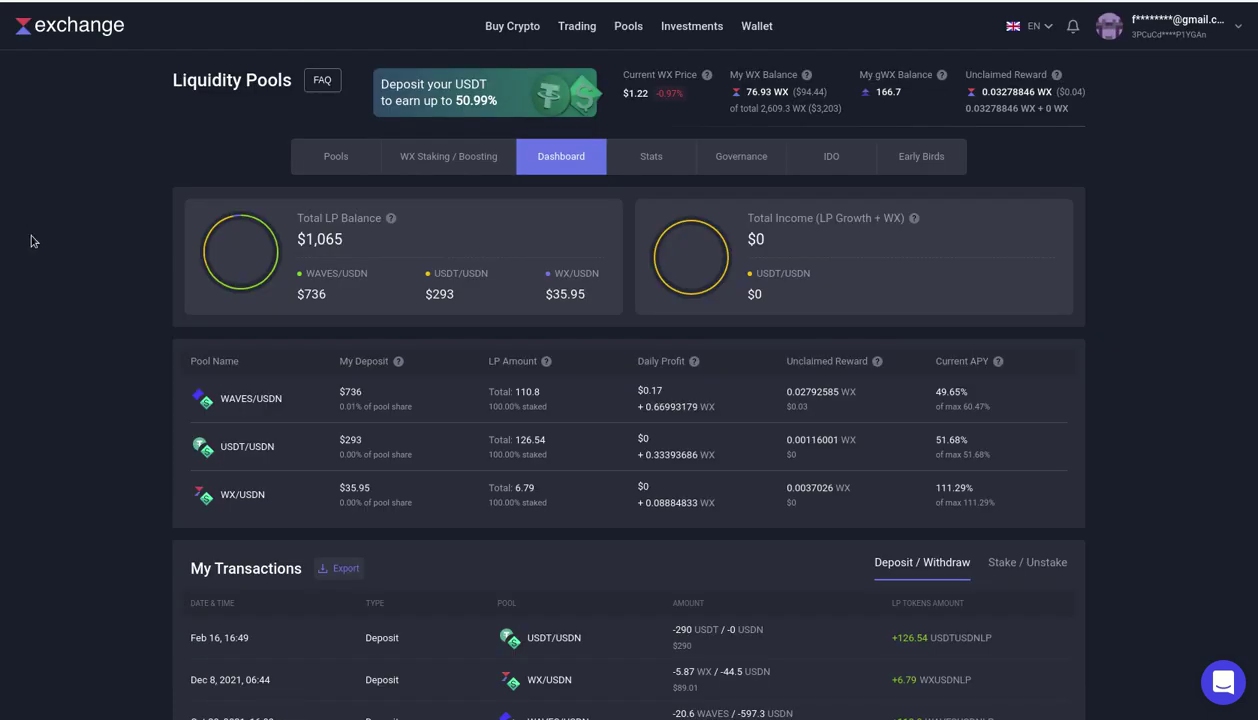
pyautogui.click(463, 98)
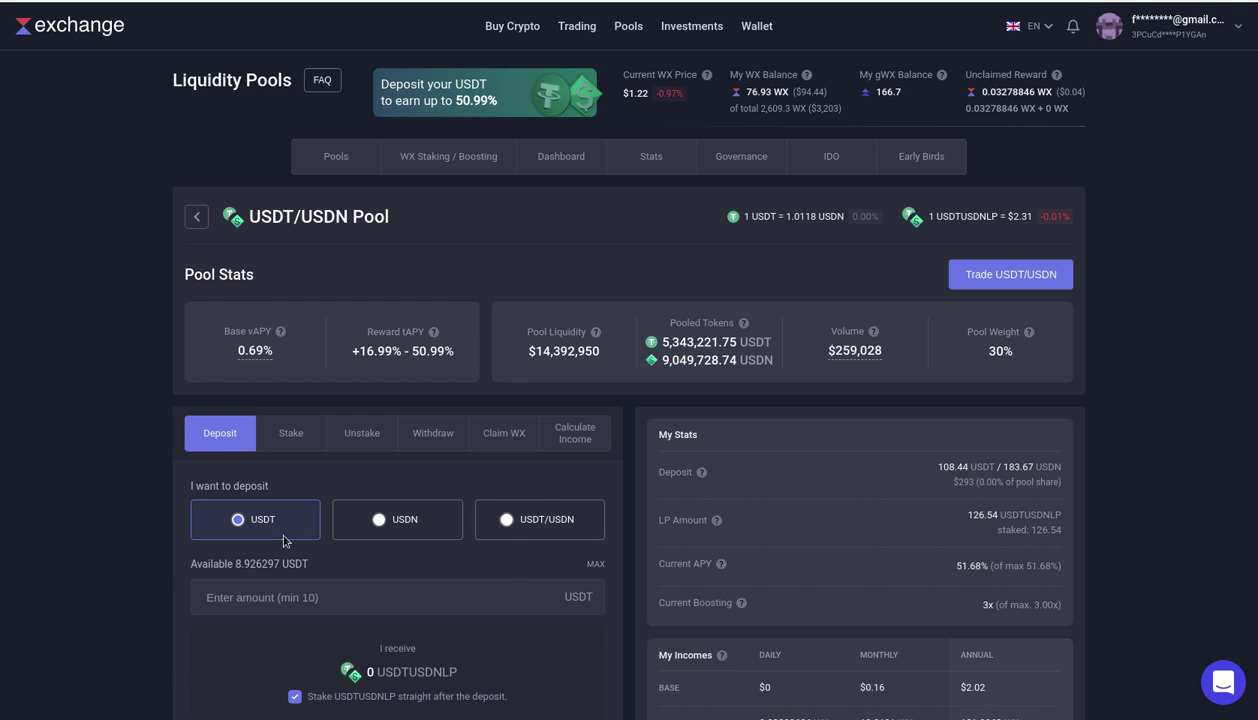
pyautogui.scroll(-3, 286, 476)
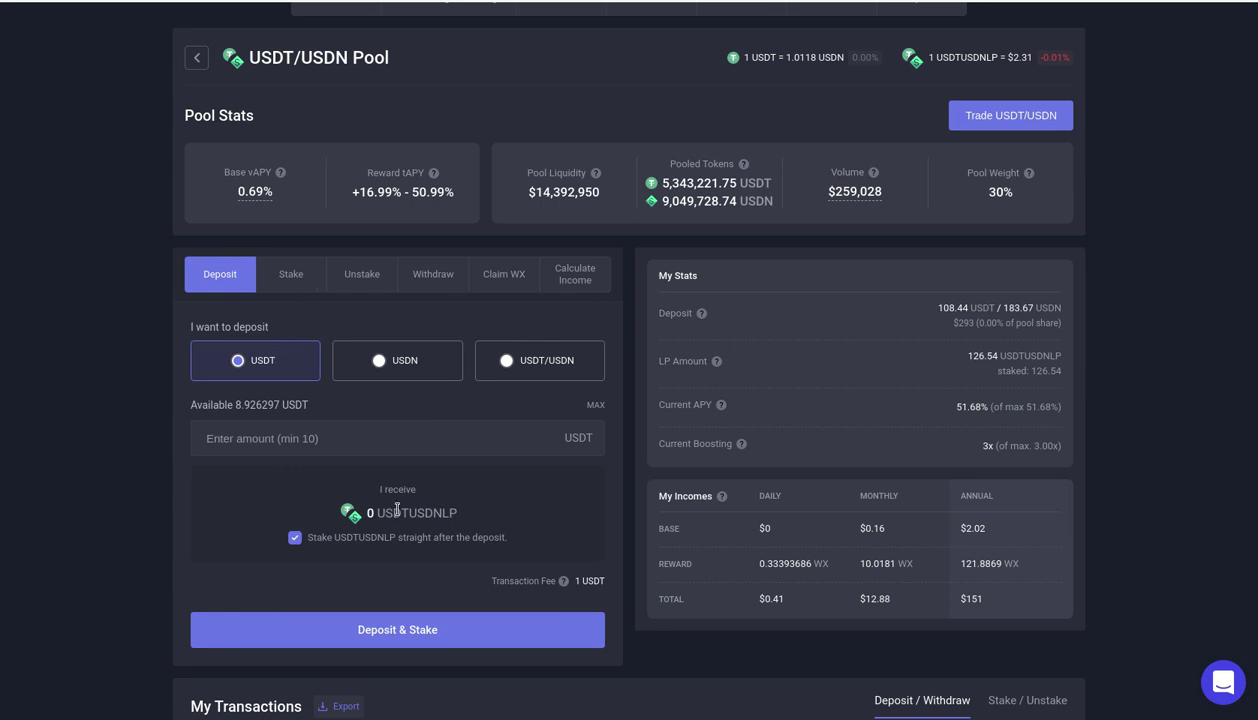
# Step: Start a Flameshot capture covering the USDT/USDN pool's stats, deposit form and personal income figures
pyautogui.moveTo(562, 710)
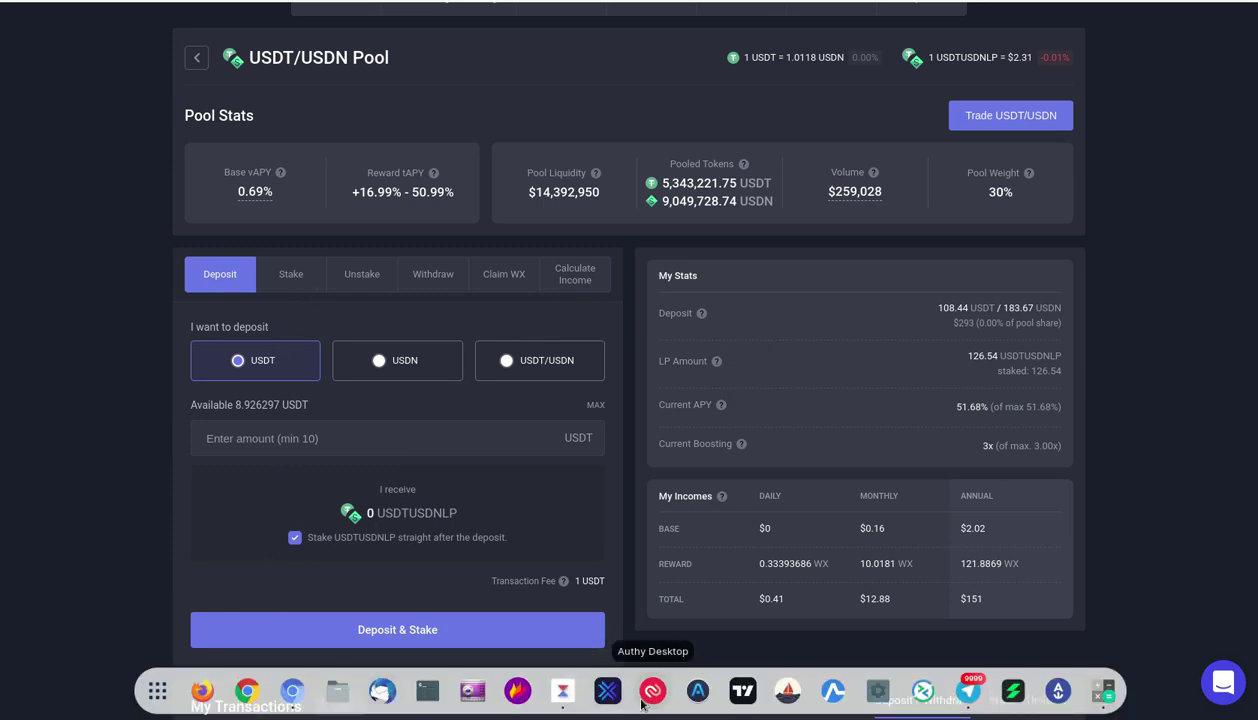
pyautogui.rightClick(517, 690)
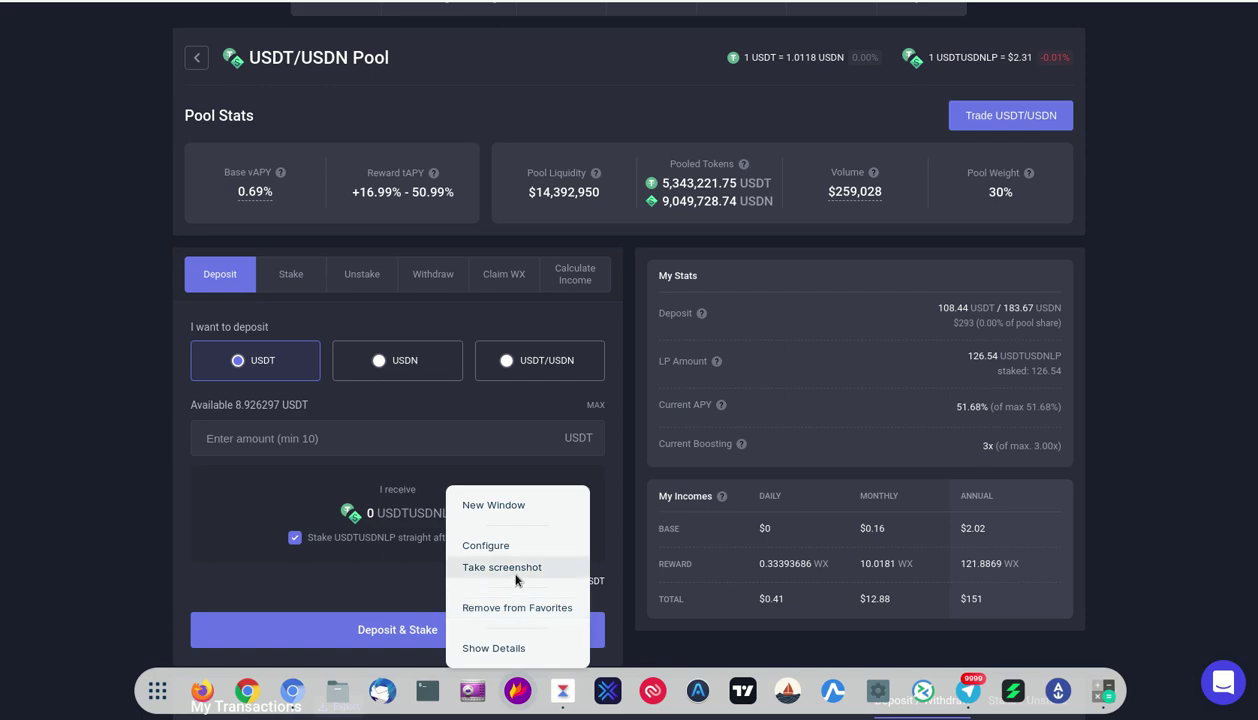
pyautogui.click(503, 566)
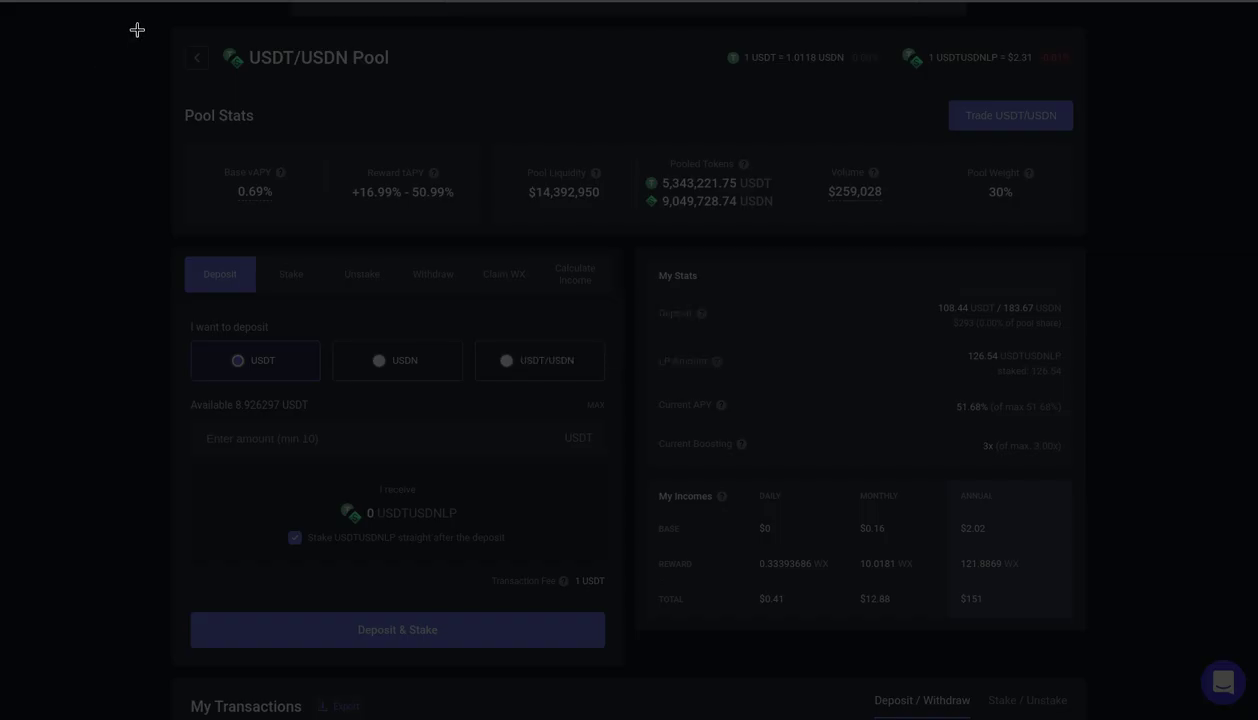
pyautogui.moveTo(137, 30)
pyautogui.mouseDown()
pyautogui.moveTo(800, 691)
pyautogui.moveTo(1132, 694)
pyautogui.moveTo(1122, 682)
pyautogui.mouseUp()
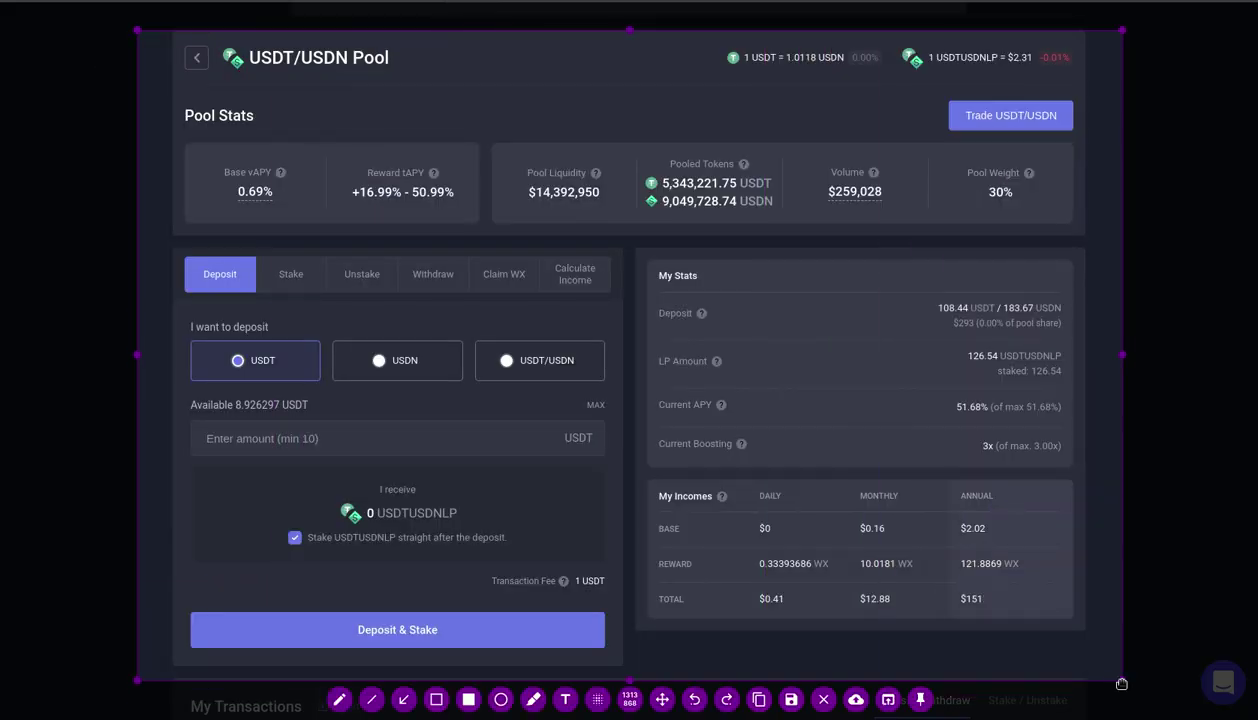
# Step: Circle the stake-after-deposit checkbox, draw arrows to it, to Deposit & Stake and to Stake, and close the capture
pyautogui.click(501, 700)
pyautogui.moveTo(260, 520); pyautogui.dragTo(307, 555)
pyautogui.moveTo(176, 467); pyautogui.dragTo(263, 530)
pyautogui.moveTo(427, 562); pyautogui.dragTo(422, 625)
pyautogui.moveTo(422, 625); pyautogui.dragTo(422, 625)
pyautogui.moveTo(300, 224); pyautogui.dragTo(298, 261)
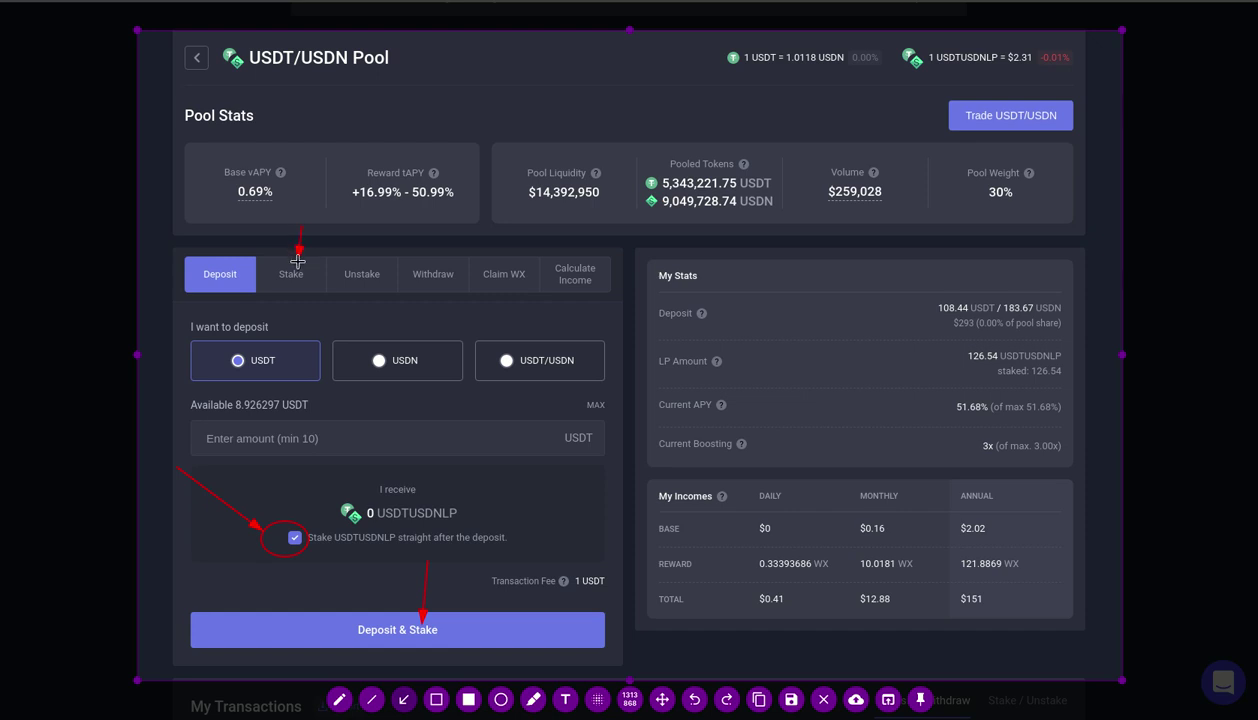
pyautogui.press('Escape')
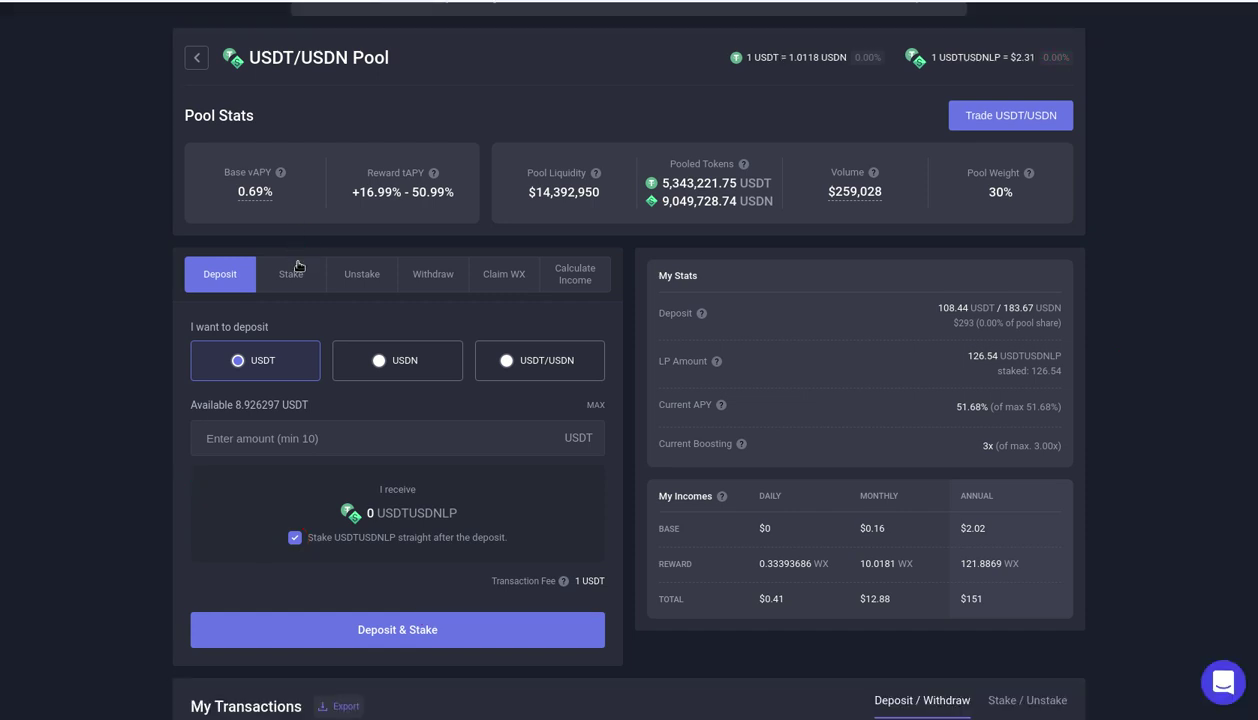
# Step: Open the pool's staking form and fill in the maximum available USDTUSDNLP amount
pyautogui.click(285, 279)
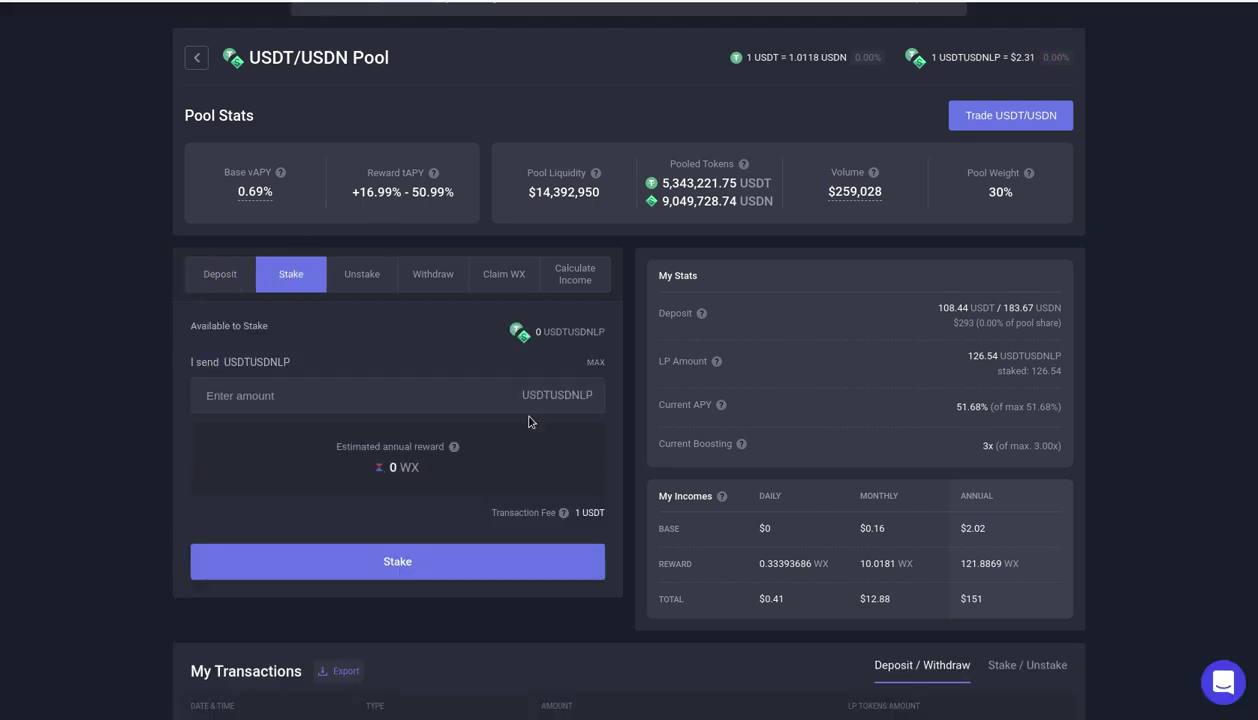
pyautogui.click(596, 364)
pyautogui.scroll(-1, 563, 398)
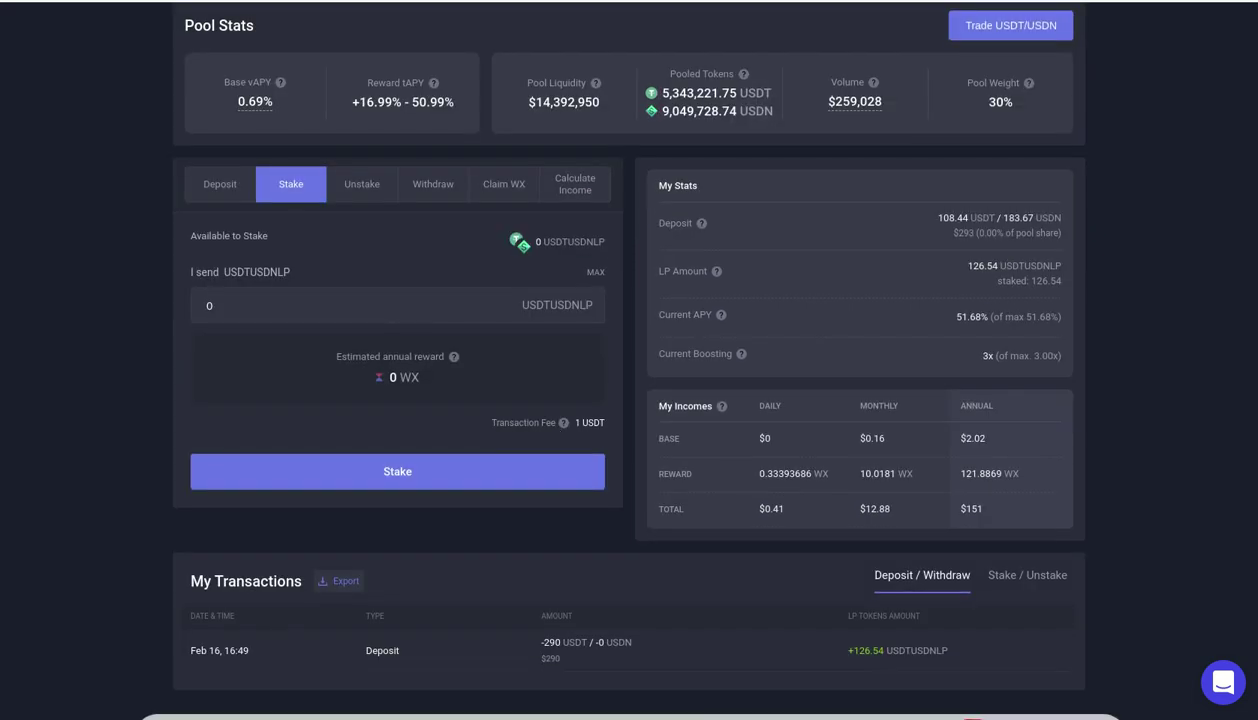
# Step: Capture the pool page with Flameshot, box the Feb 16 deposit and its LP tokens amount, add an arrow, and copy the image
pyautogui.moveTo(243, 705)
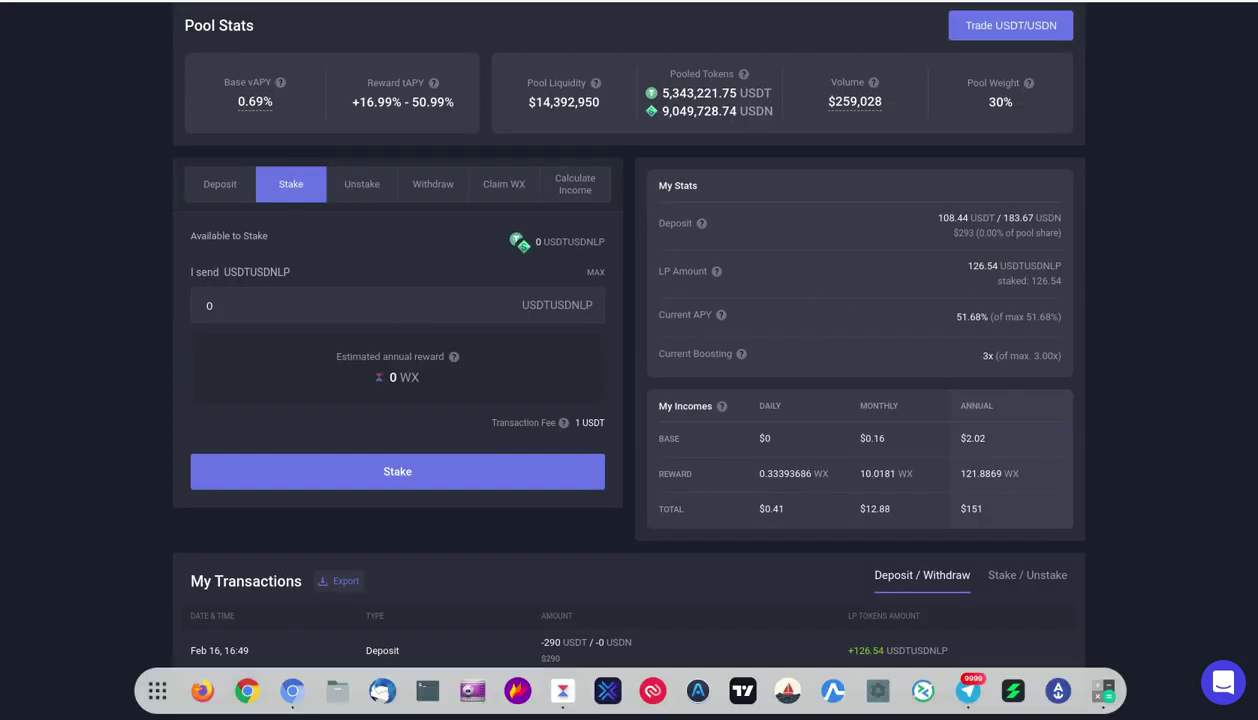
pyautogui.rightClick(517, 690)
pyautogui.click(497, 564)
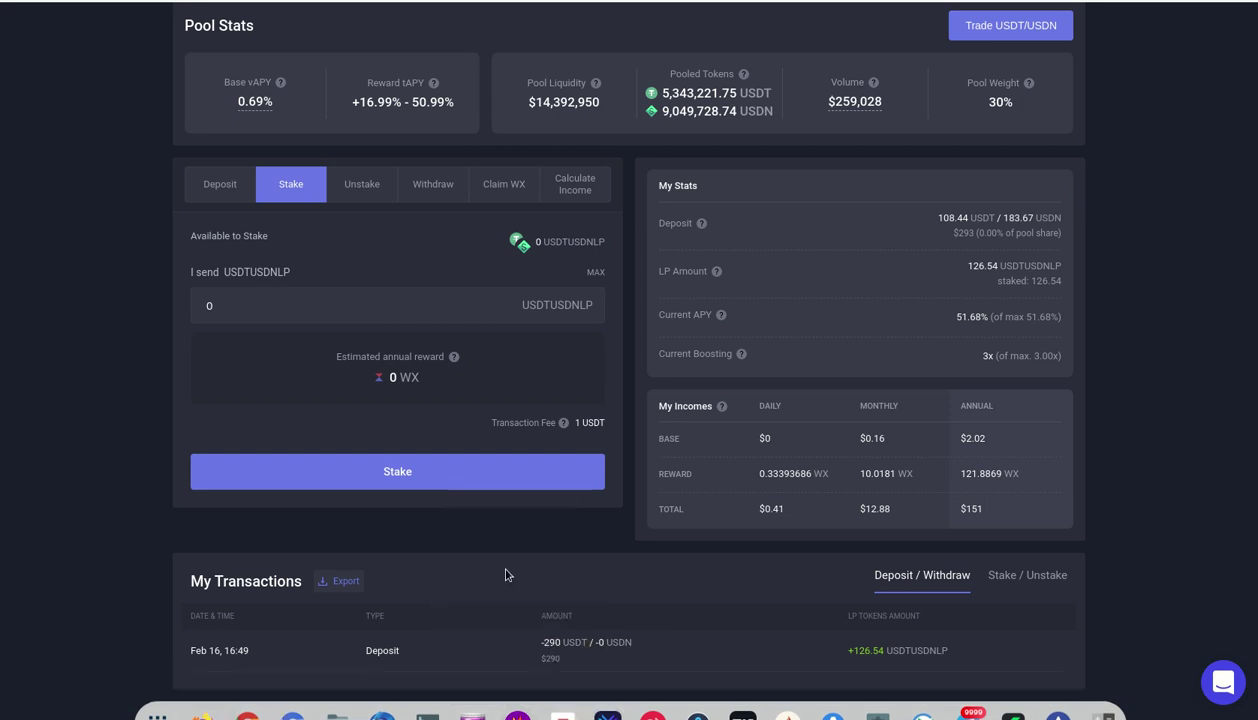
pyautogui.moveTo(147, 14); pyautogui.dragTo(1081, 699)
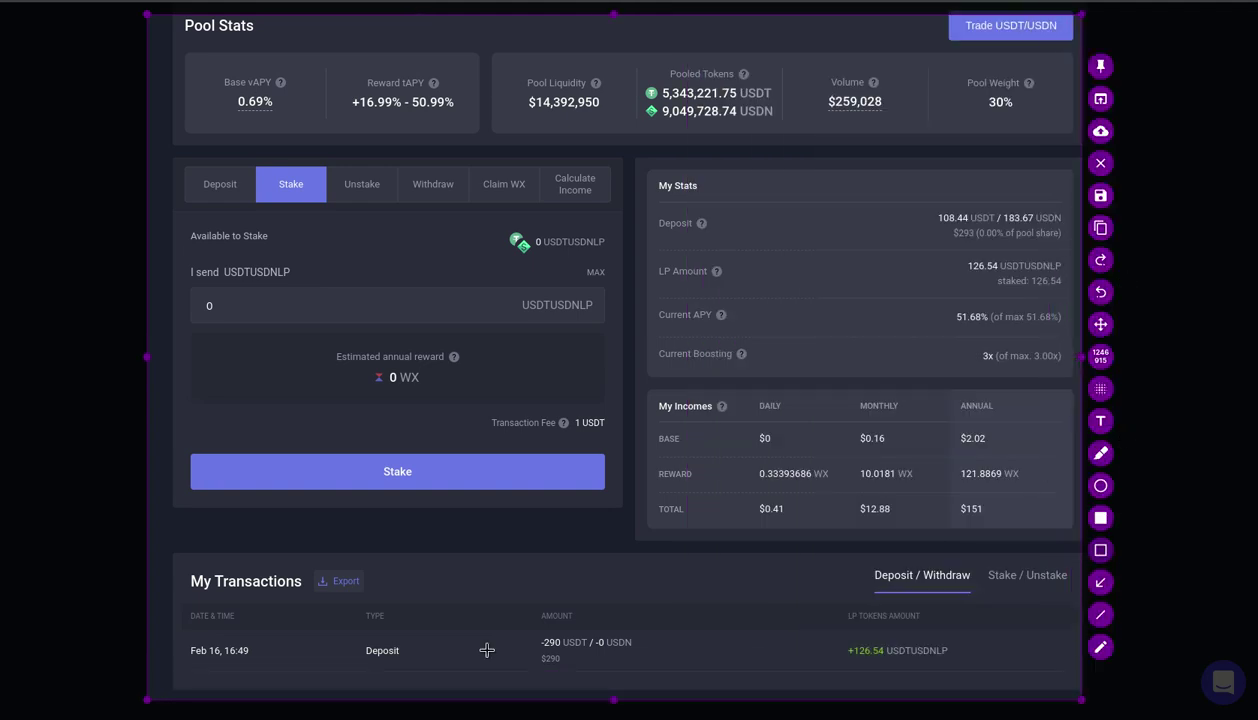
pyautogui.moveTo(180, 636); pyautogui.dragTo(977, 673)
pyautogui.moveTo(831, 637); pyautogui.dragTo(961, 662)
pyautogui.click(1100, 586)
pyautogui.moveTo(1006, 608); pyautogui.dragTo(957, 652)
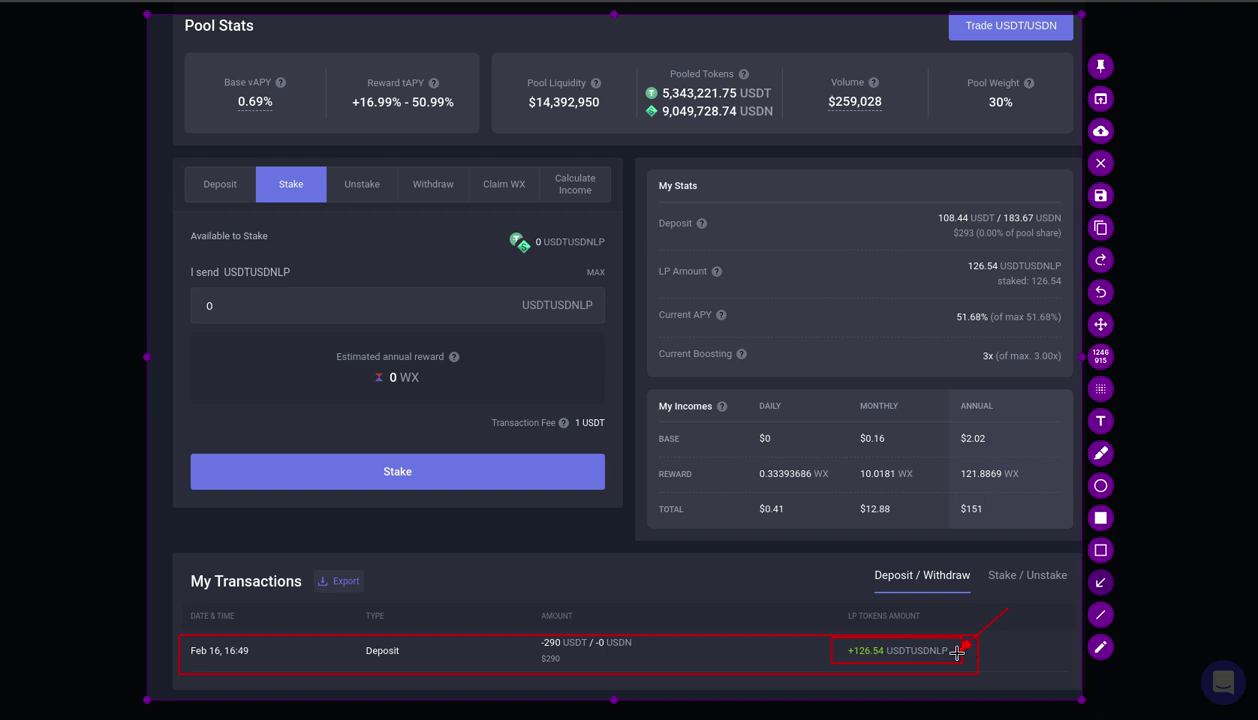
pyautogui.hotkey('ctrl', 'c')
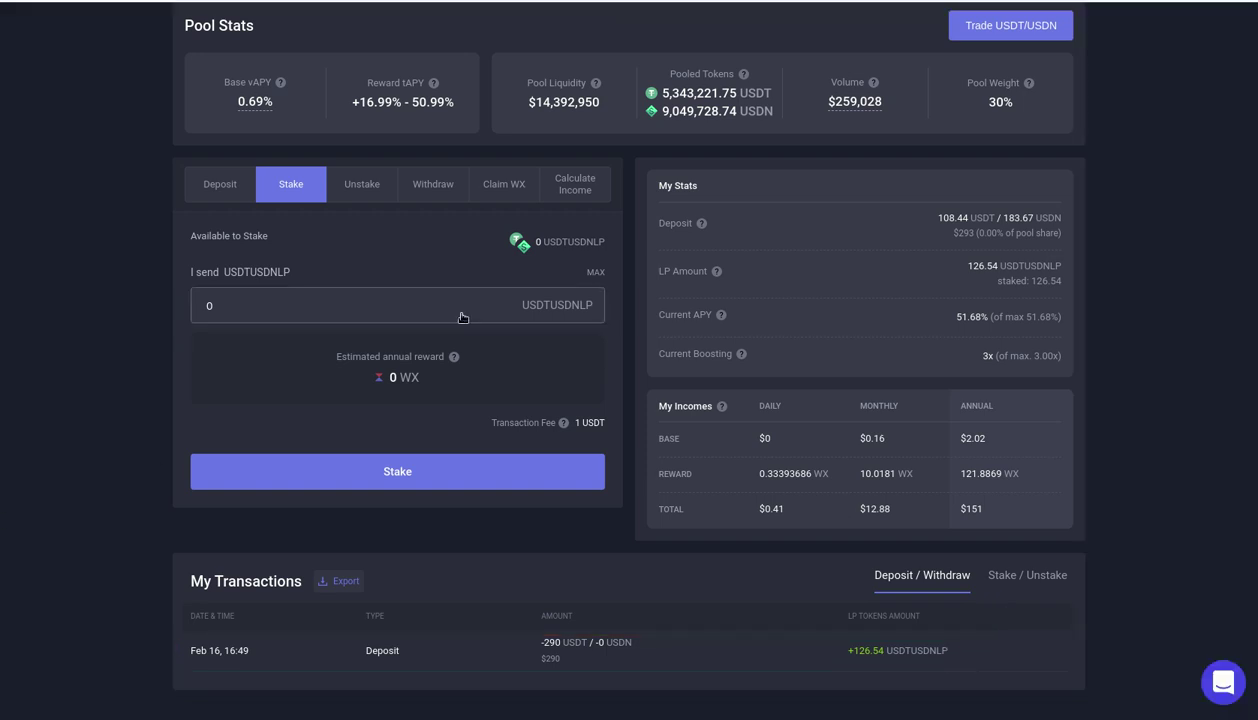
# Step: Open WX staking and boosting and set the WX to lock to the maximum available 76.932176 WX
pyautogui.scroll(3, 168, 362)
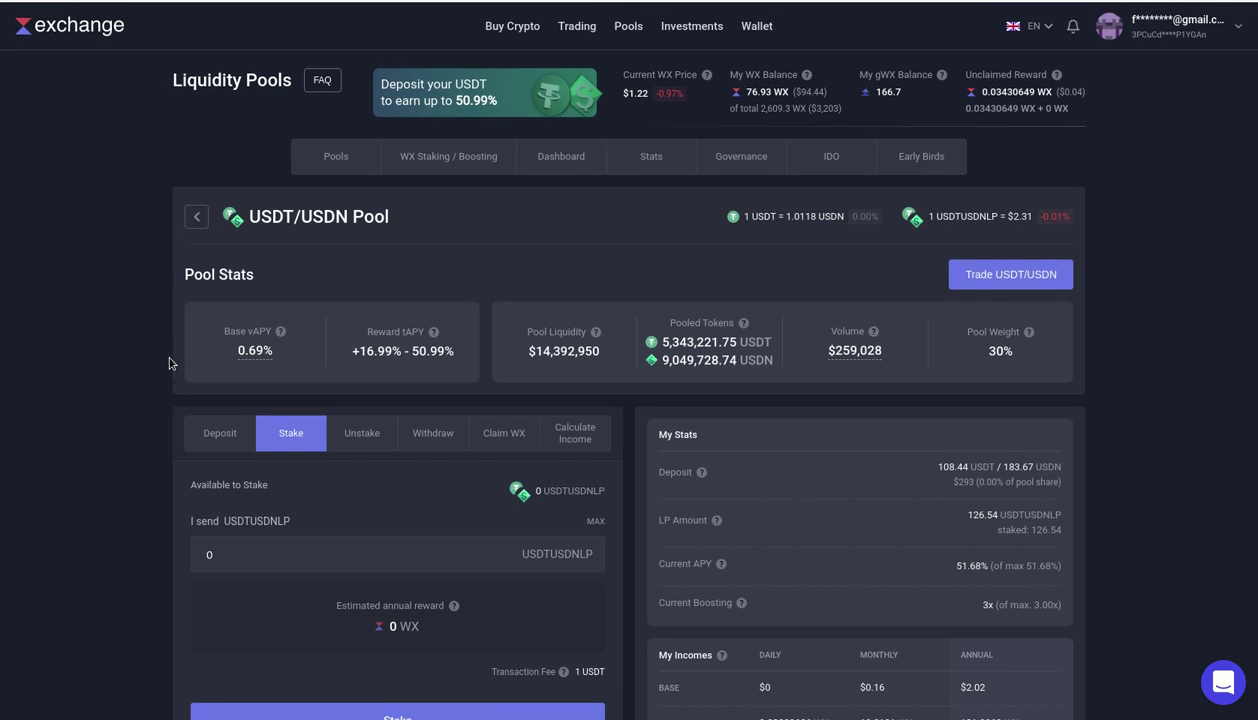
pyautogui.click(464, 161)
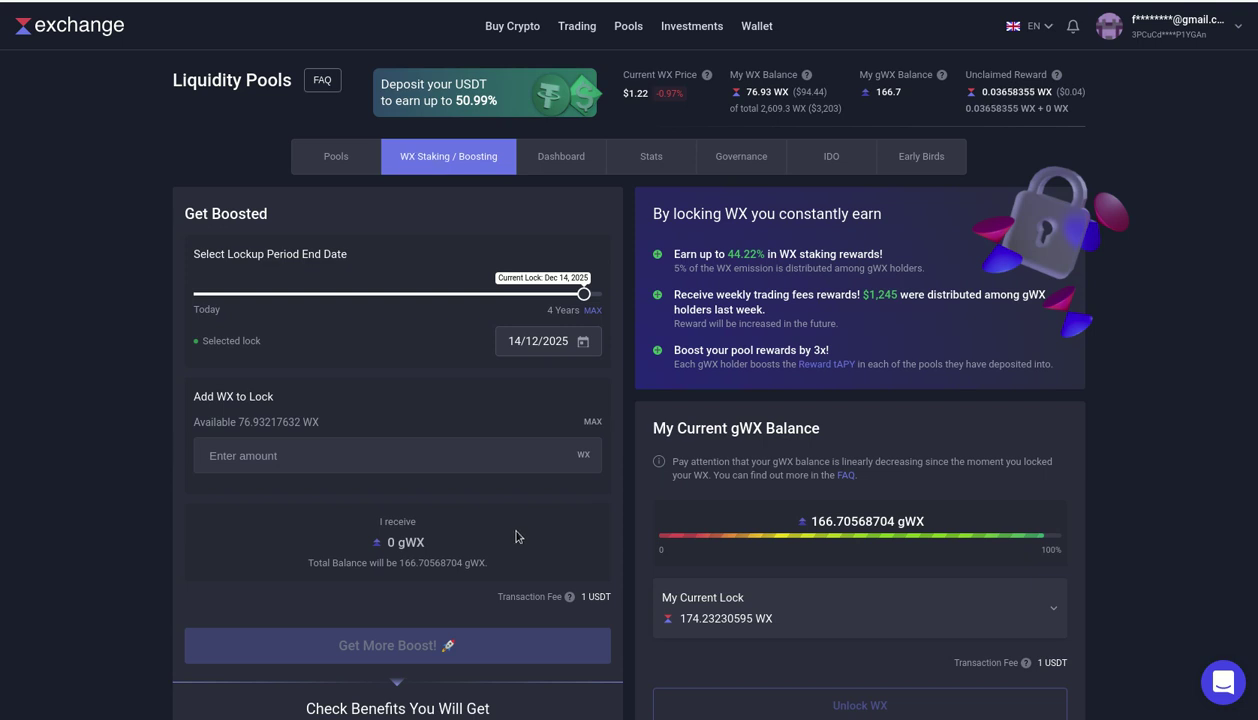
pyautogui.click(593, 424)
pyautogui.moveTo(335, 422); pyautogui.dragTo(239, 416)
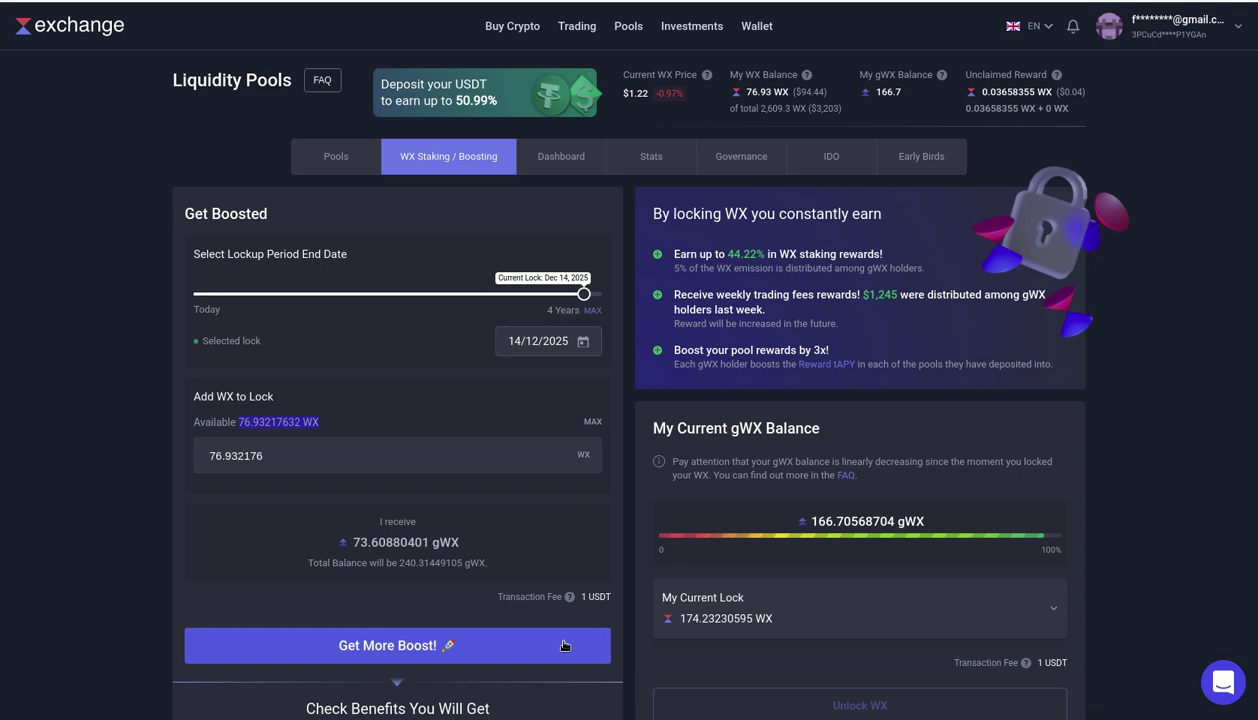
# Step: Submit the lock of 76.932176 WX until 14/12/2025, agree to the locking terms and dismiss the transaction notice
pyautogui.click(406, 647)
pyautogui.moveTo(640, 717)
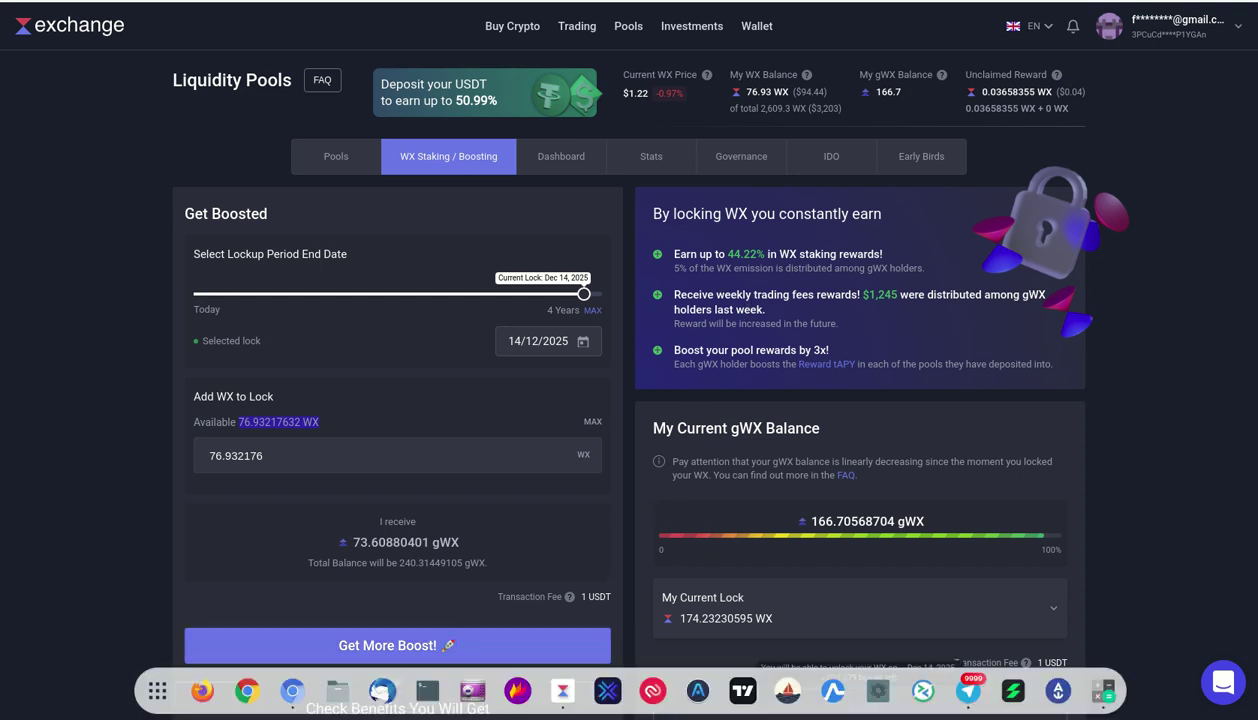
pyautogui.click(369, 648)
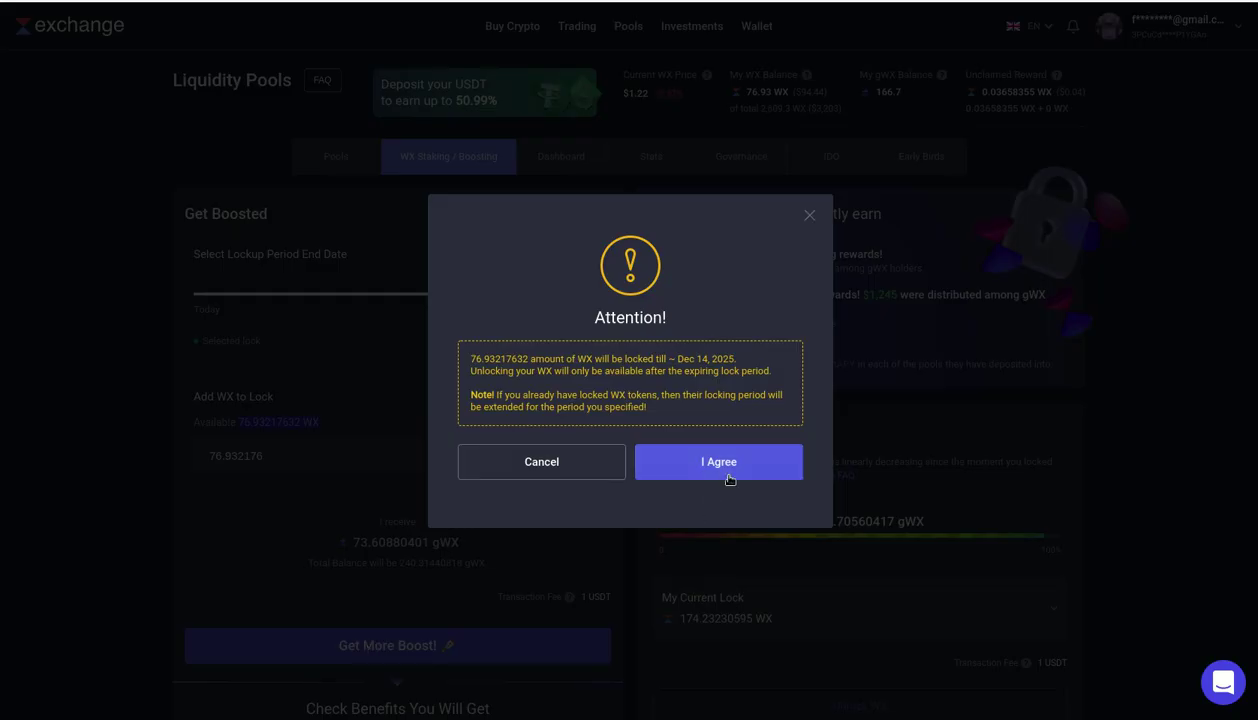
pyautogui.click(729, 479)
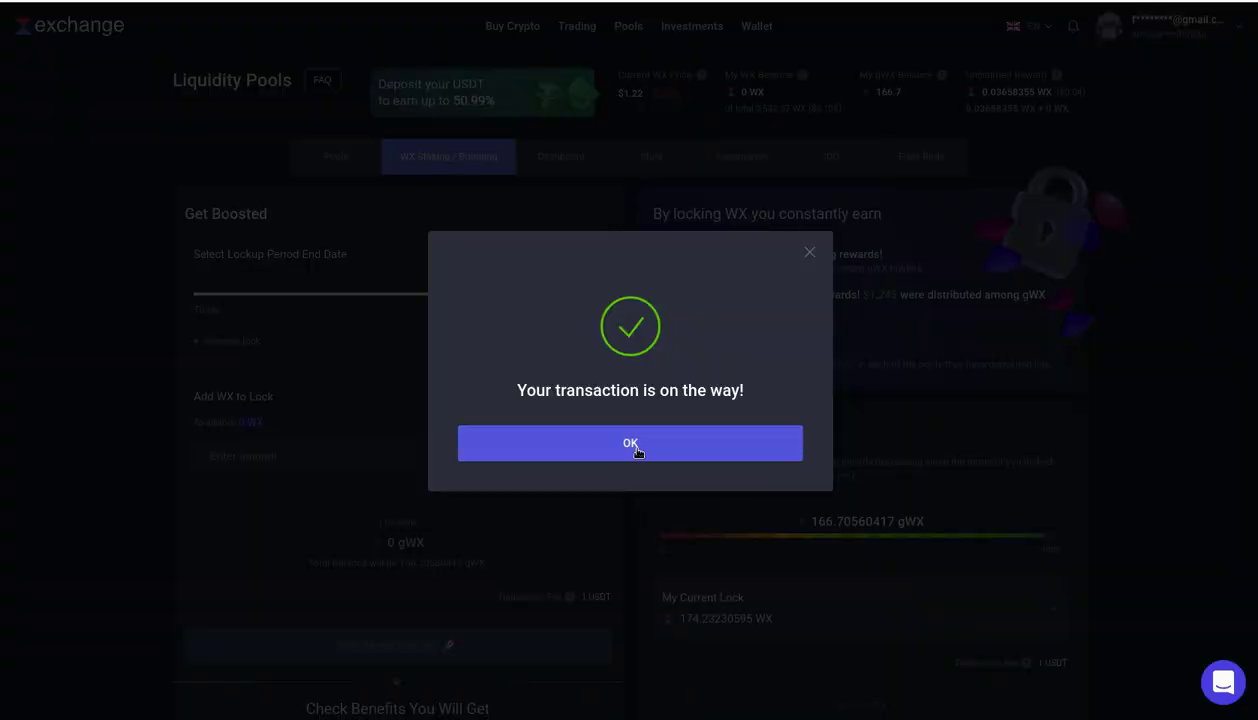
pyautogui.click(632, 444)
pyautogui.moveTo(564, 699)
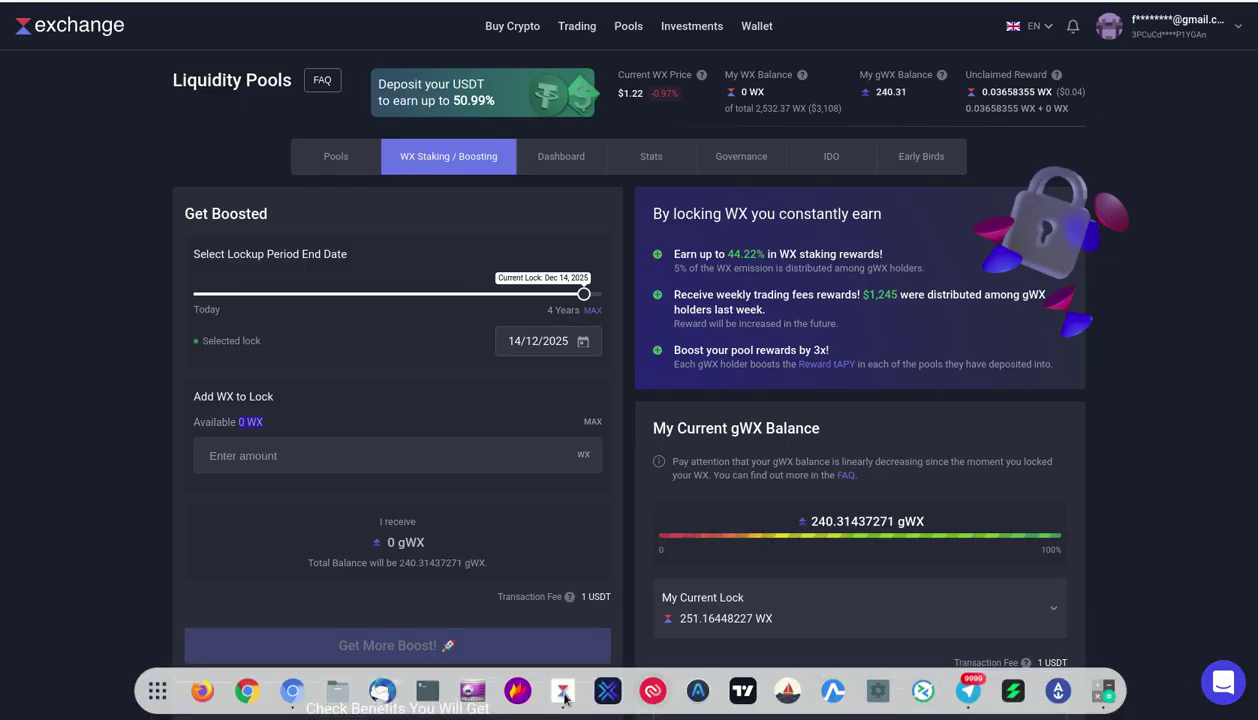
# Step: Capture the WX staking page with Flameshot, mark the three WX-locking benefits in the capture, and discard it
pyautogui.rightClick(517, 691)
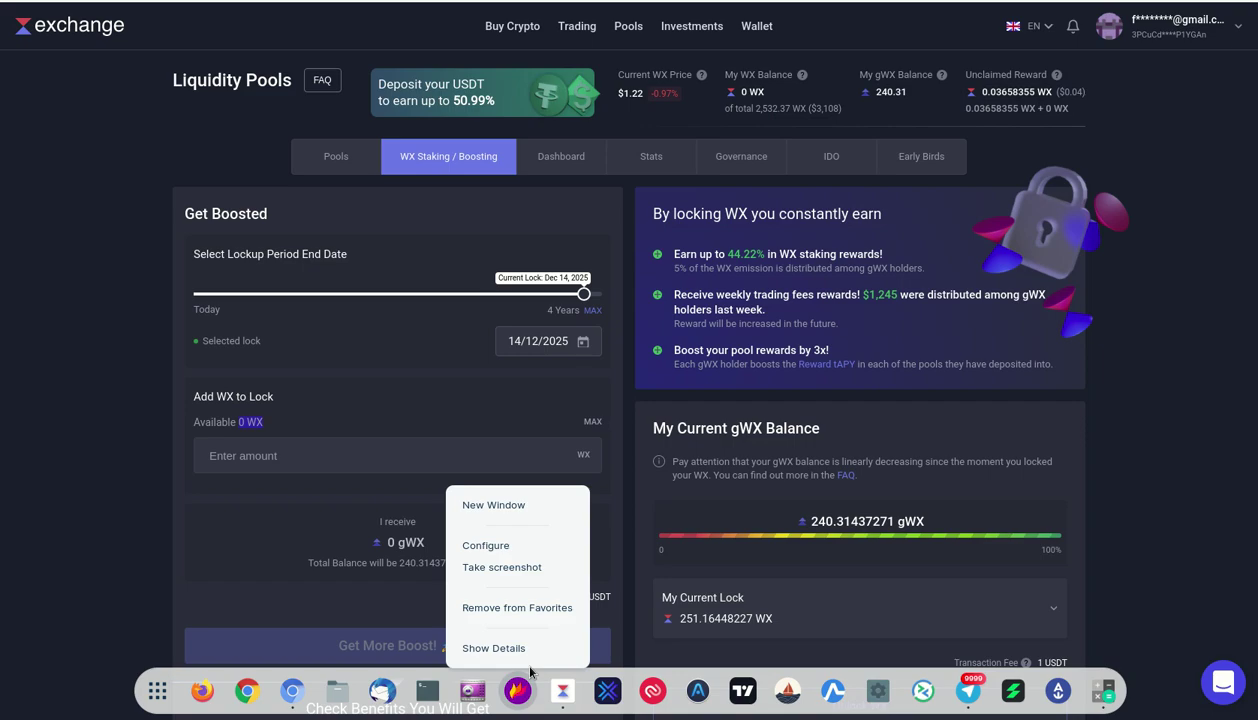
pyautogui.click(521, 573)
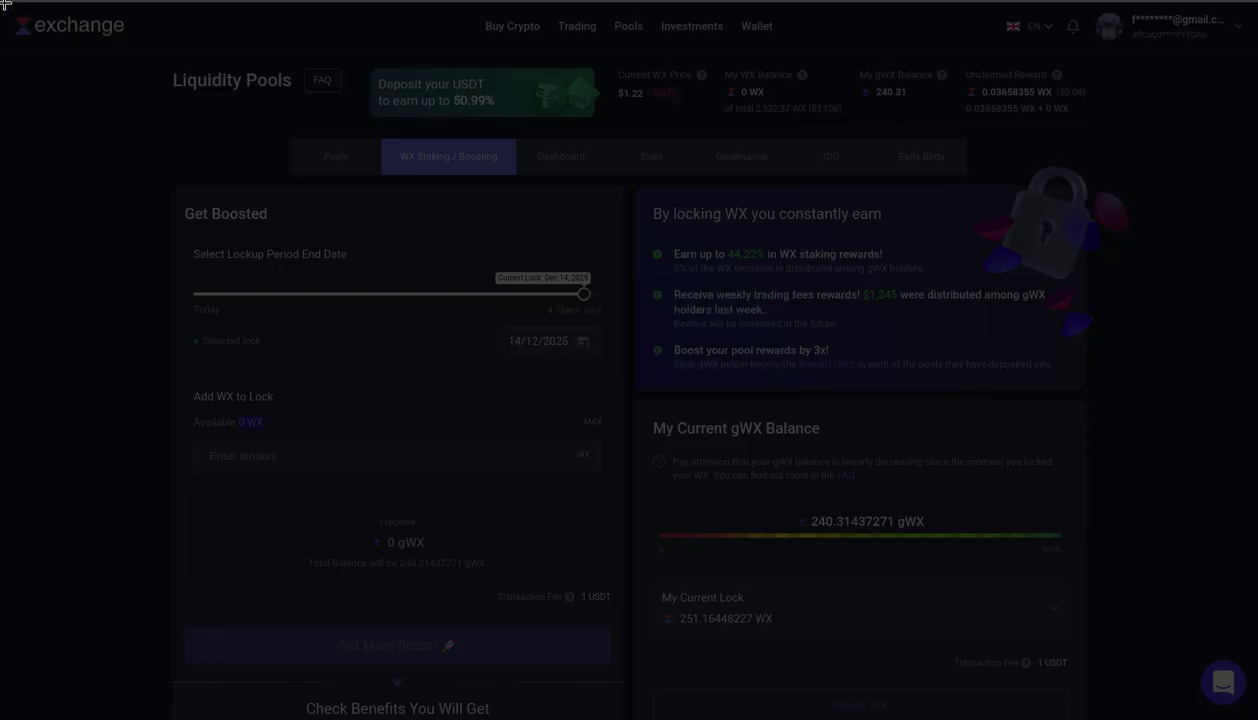
pyautogui.moveTo(5, 5); pyautogui.dragTo(1131, 694)
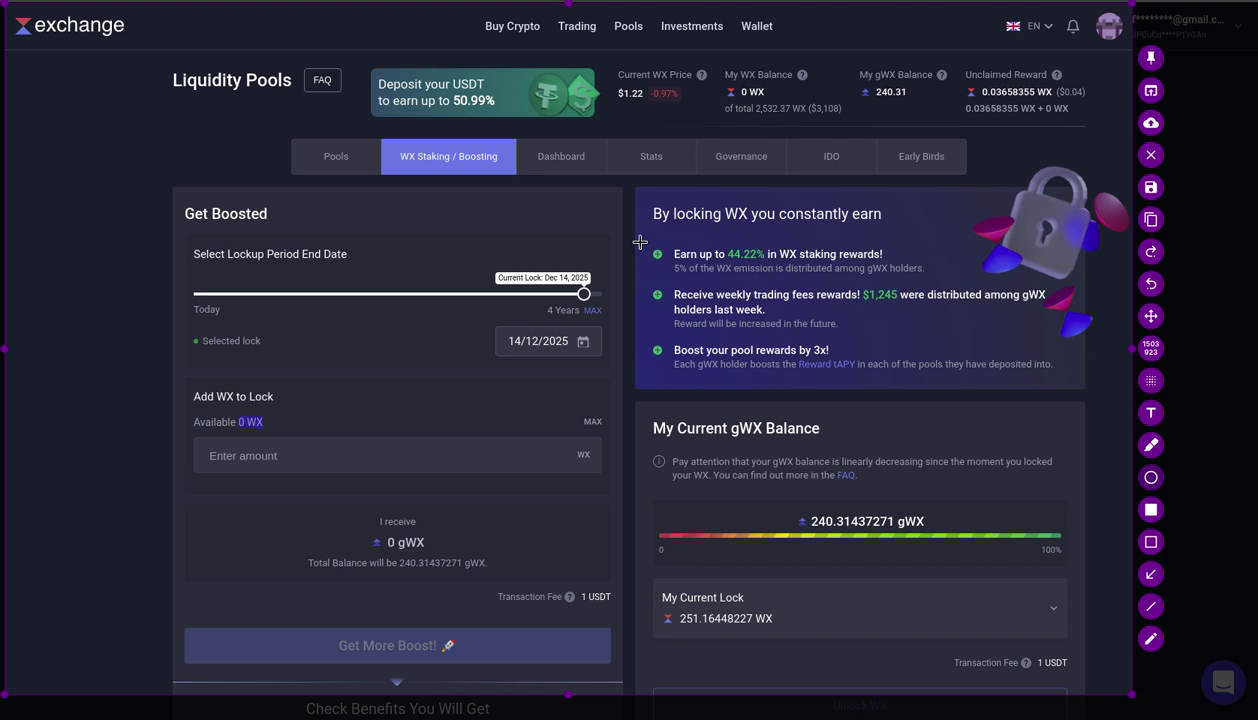
pyautogui.moveTo(645, 243); pyautogui.dragTo(667, 266)
pyautogui.moveTo(642, 282); pyautogui.dragTo(668, 303)
pyautogui.moveTo(643, 337); pyautogui.dragTo(665, 358)
pyautogui.moveTo(821, 345); pyautogui.dragTo(833, 359)
pyautogui.press('Escape')
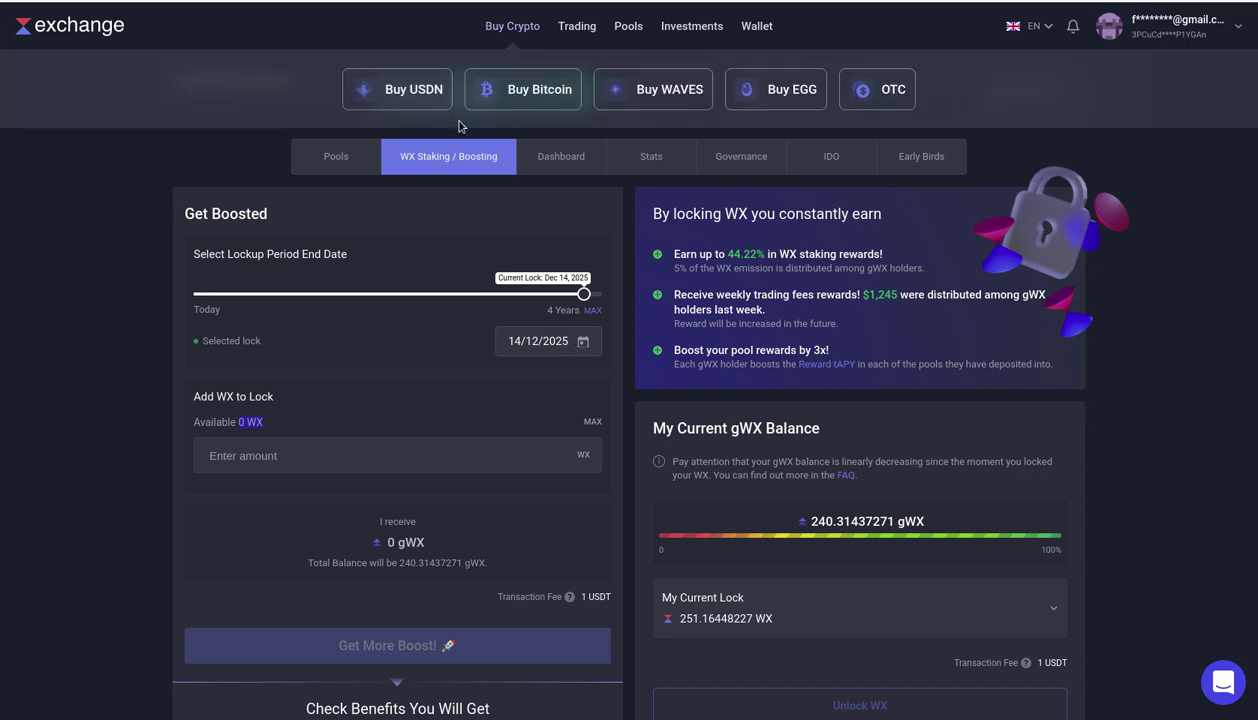
# Step: Open the income calculator of the USDT/USDN pool and review the deposit, APY, boosting and income figures
pyautogui.click(337, 166)
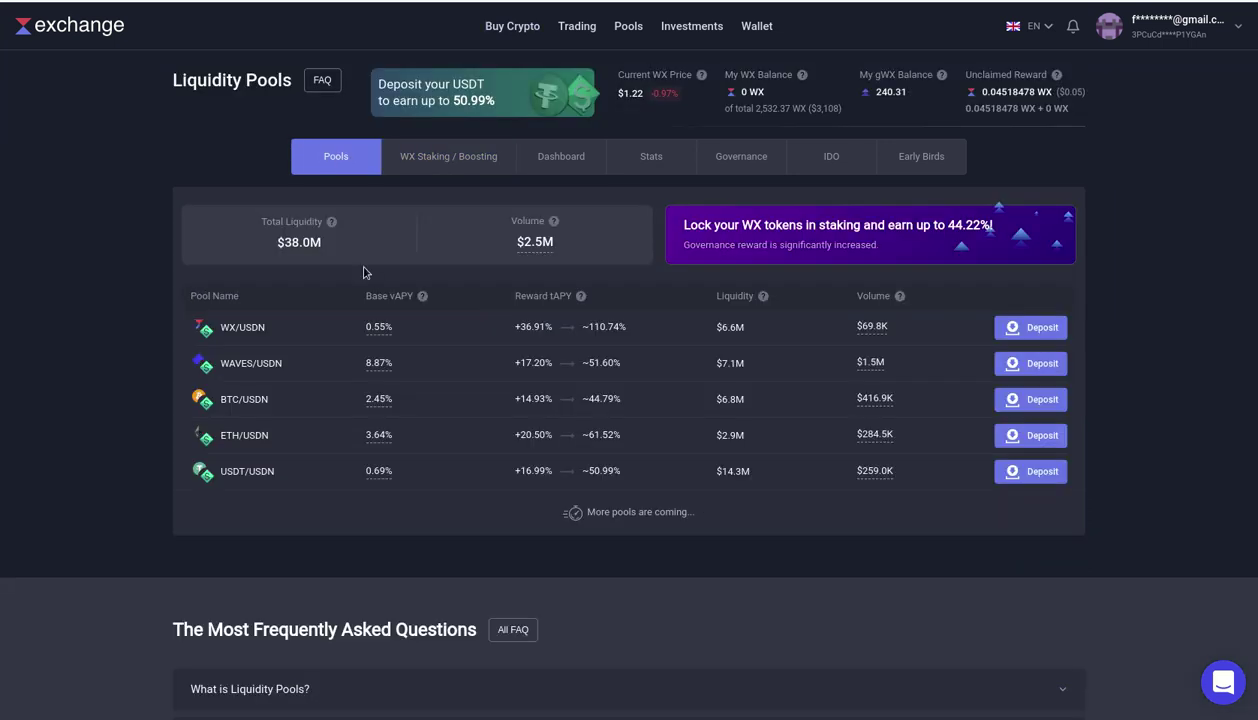
pyautogui.click(253, 476)
pyautogui.click(578, 437)
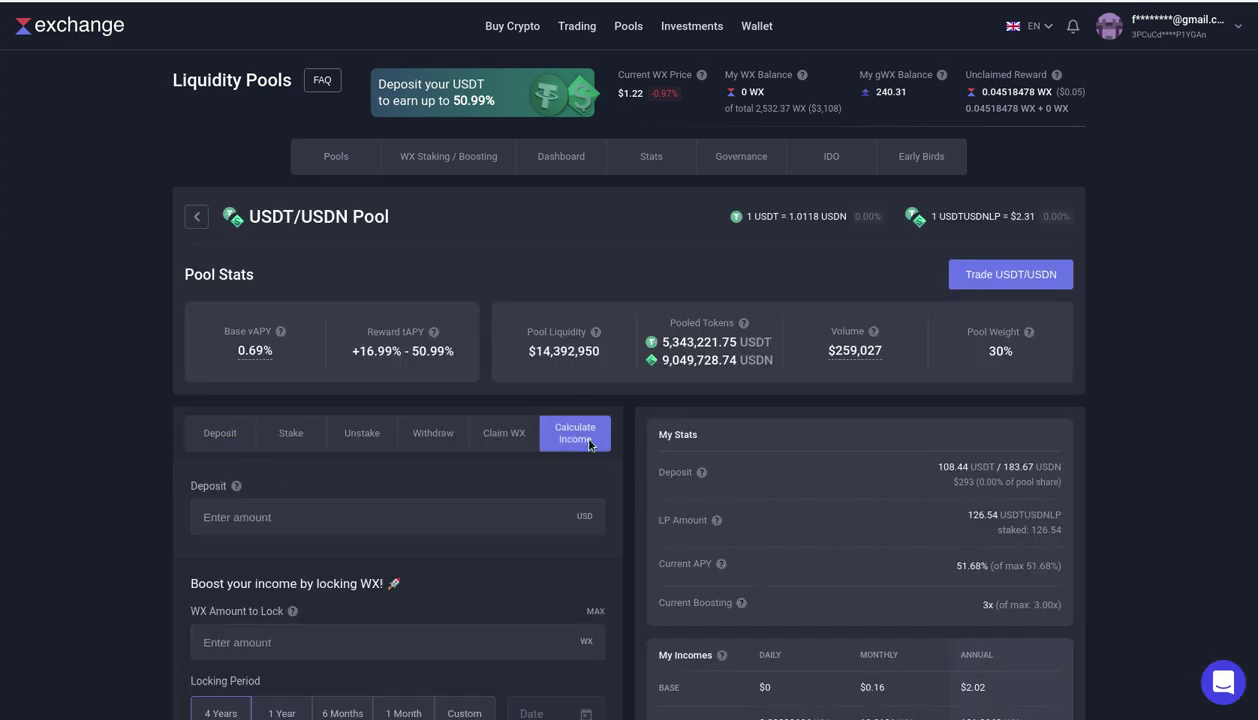
pyautogui.scroll(-1, 20, 420)
pyautogui.scroll(-2, 154, 399)
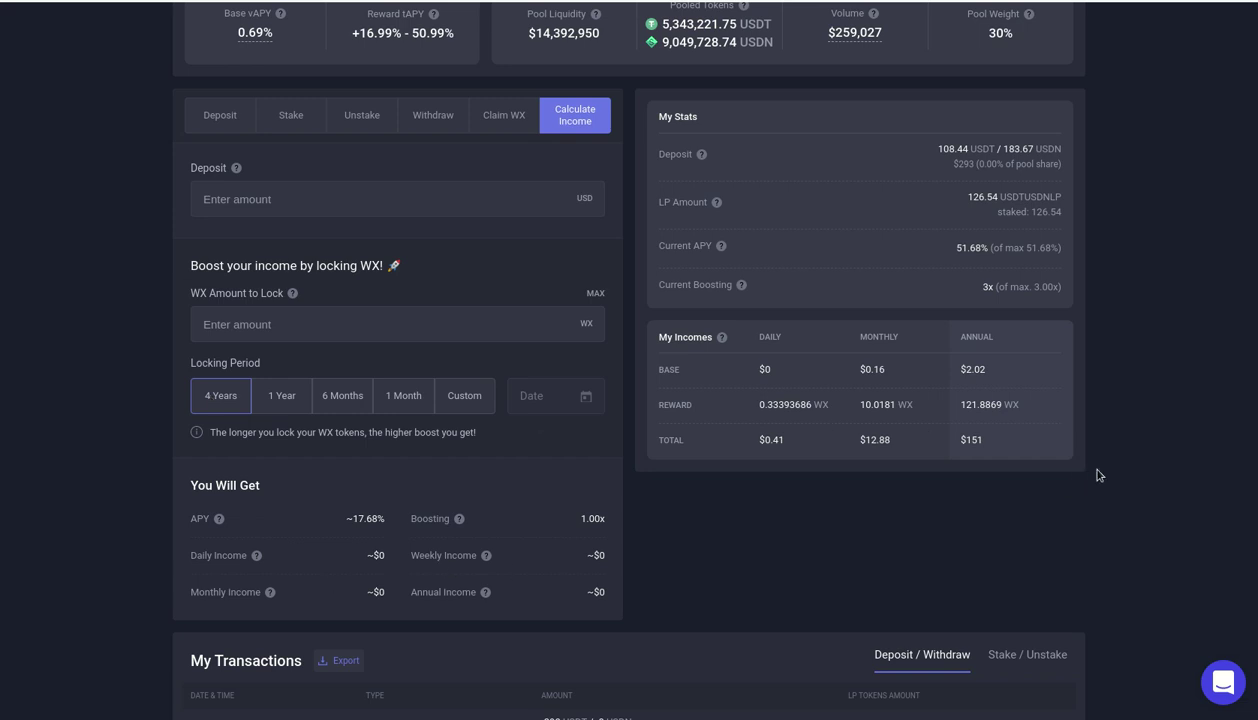
pyautogui.scroll(3, 1098, 475)
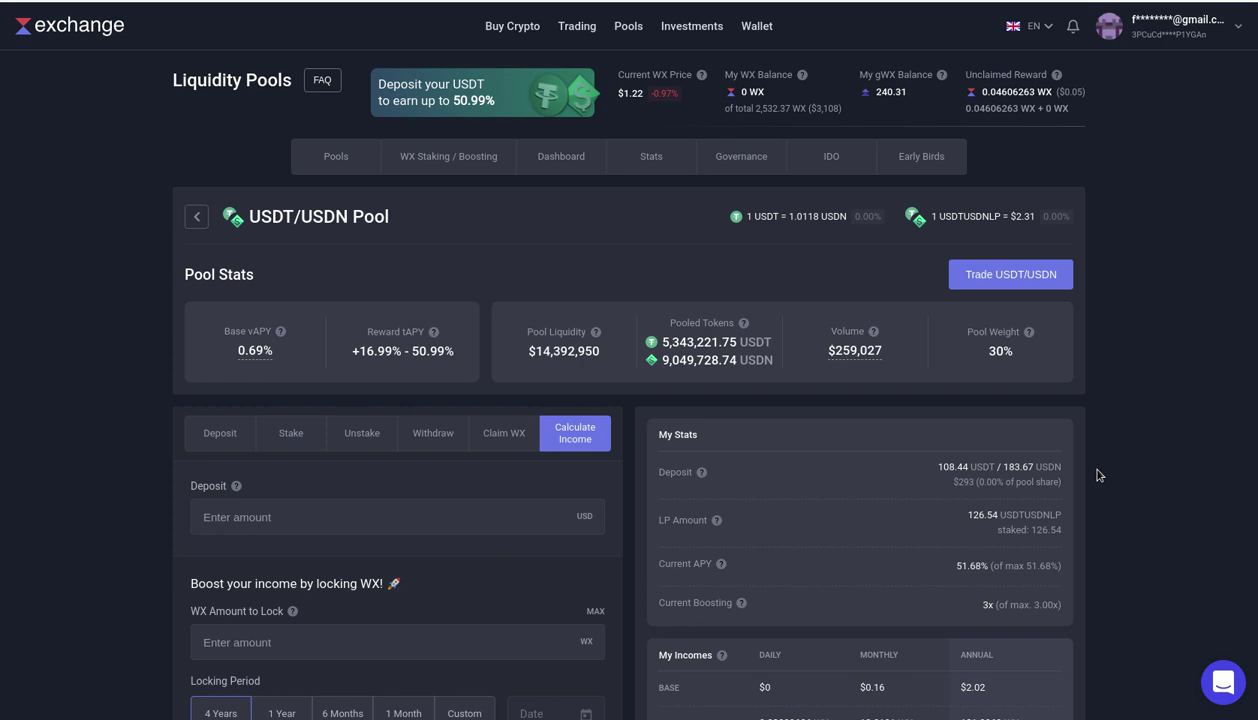